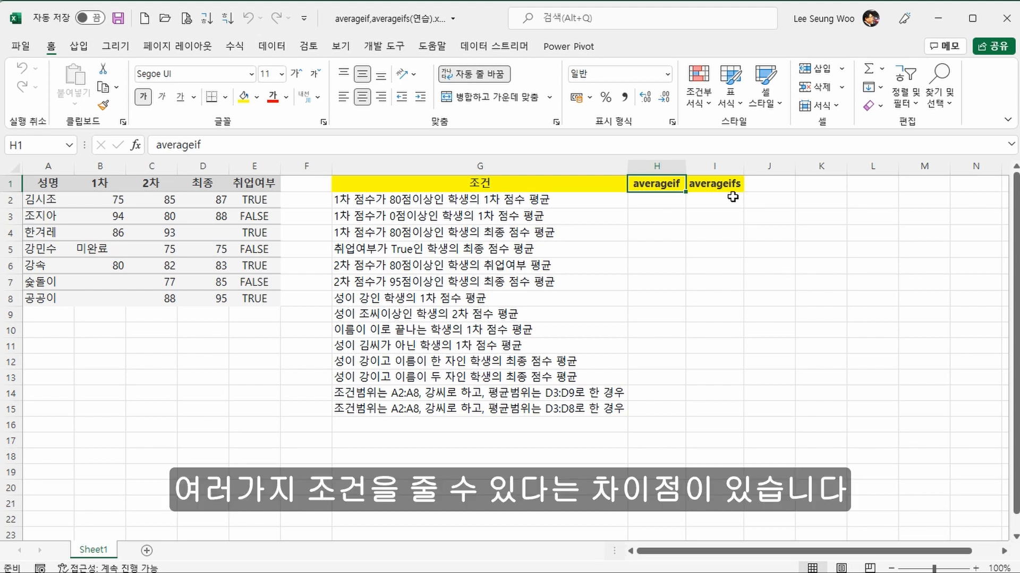
Step: Examine the argument order of AVERAGEIF and of AVERAGEIFS by starting each in H2, and discard the entry
click(672, 206)
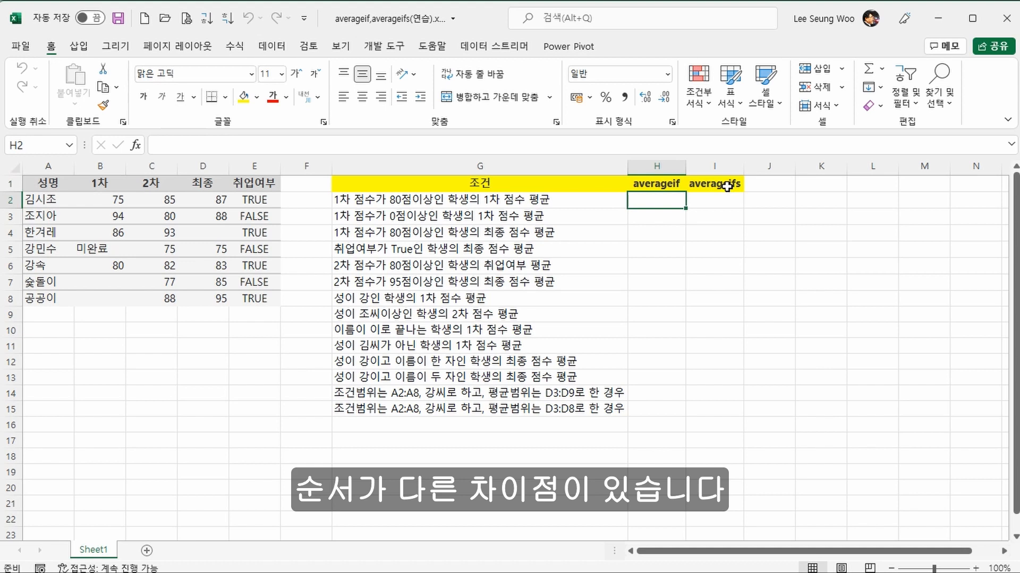
text(=av)
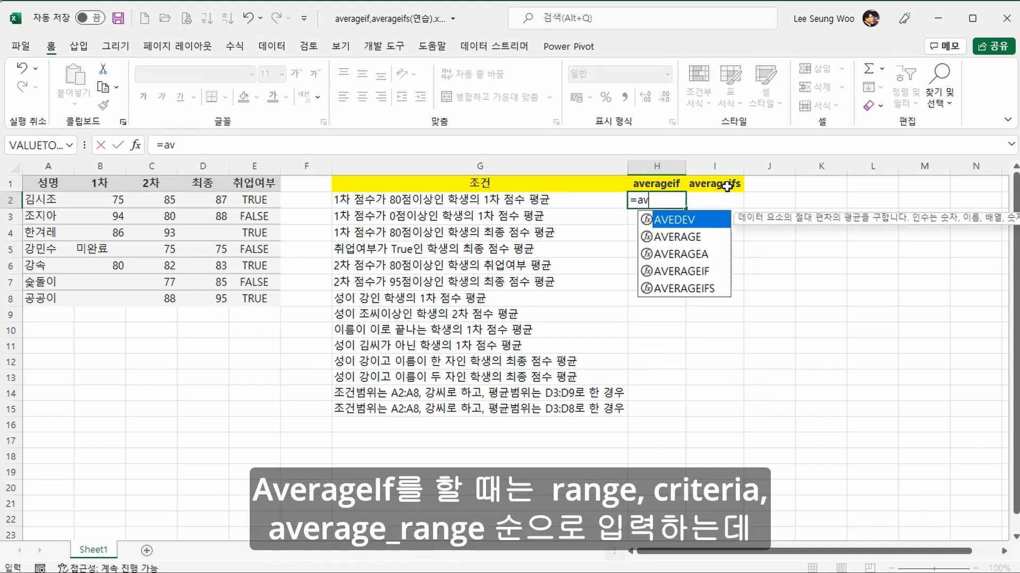
key(Down)
key(Down)
key(Down)
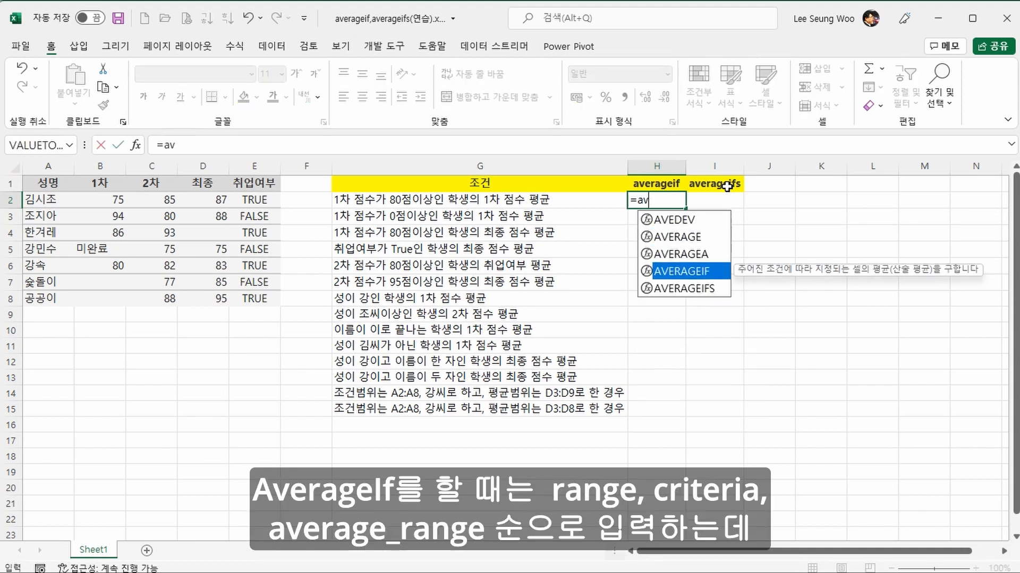
key(Tab)
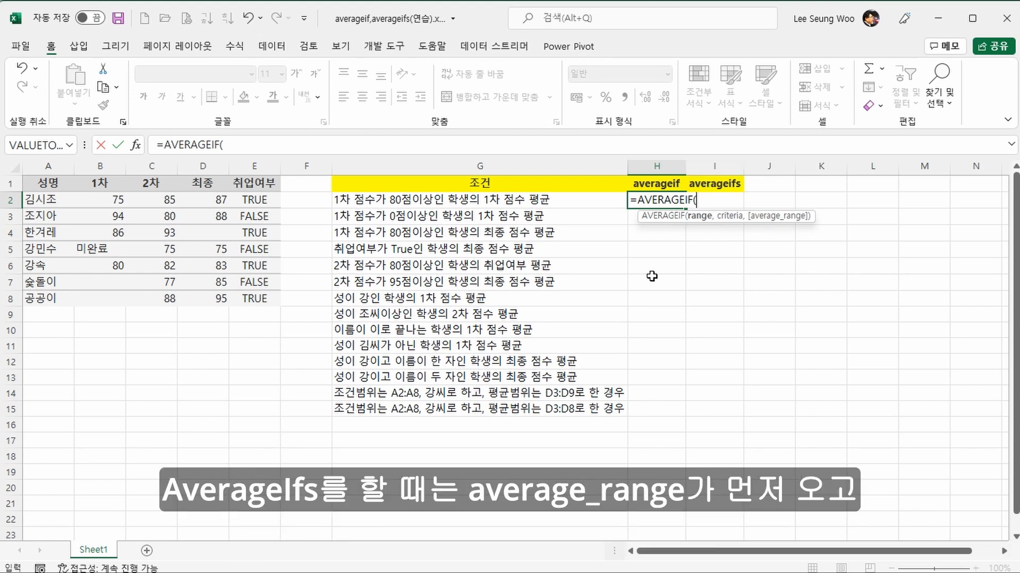
key(BackSpace)
text(s)
key(Tab)
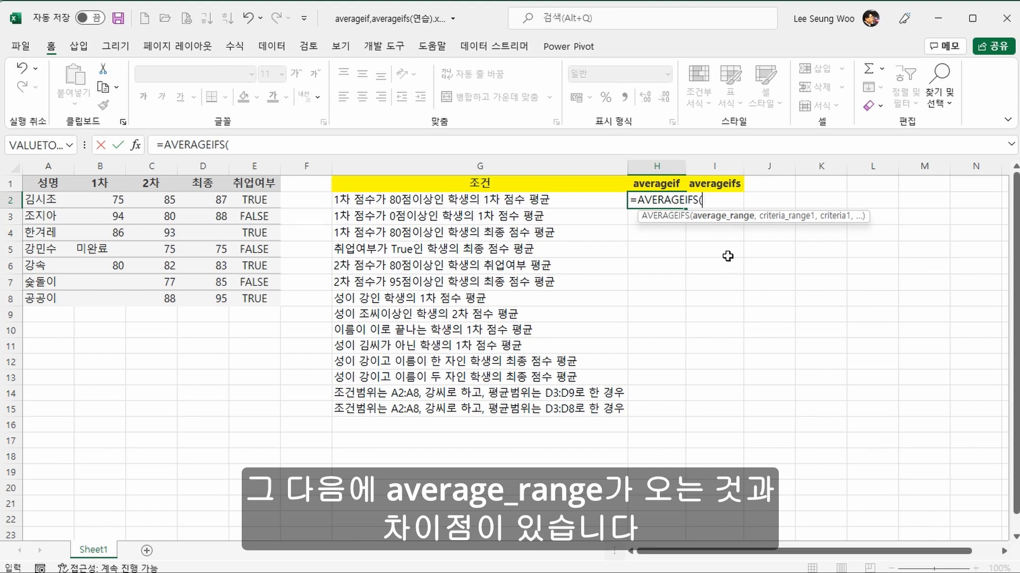
key(Escape)
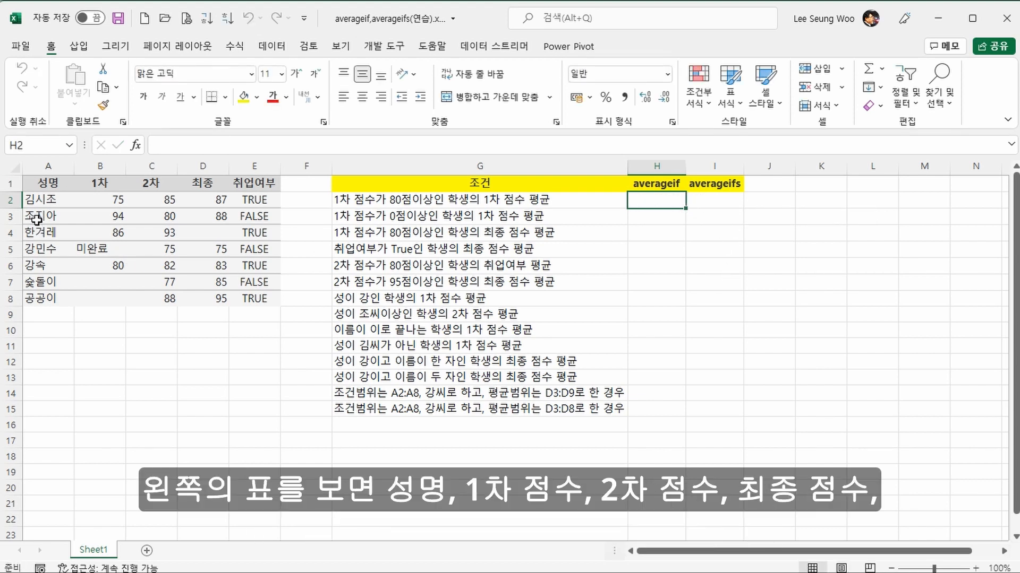
click(44, 201)
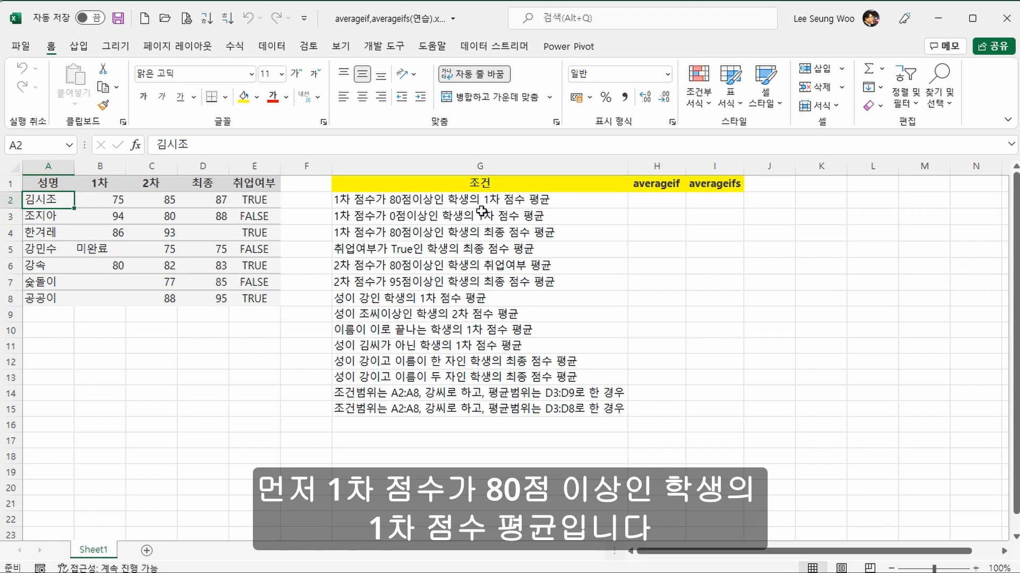
Step: Begin an AVERAGEIF formula in H2 with the absolute range $B$2:$B$8 as its range argument
click(646, 202)
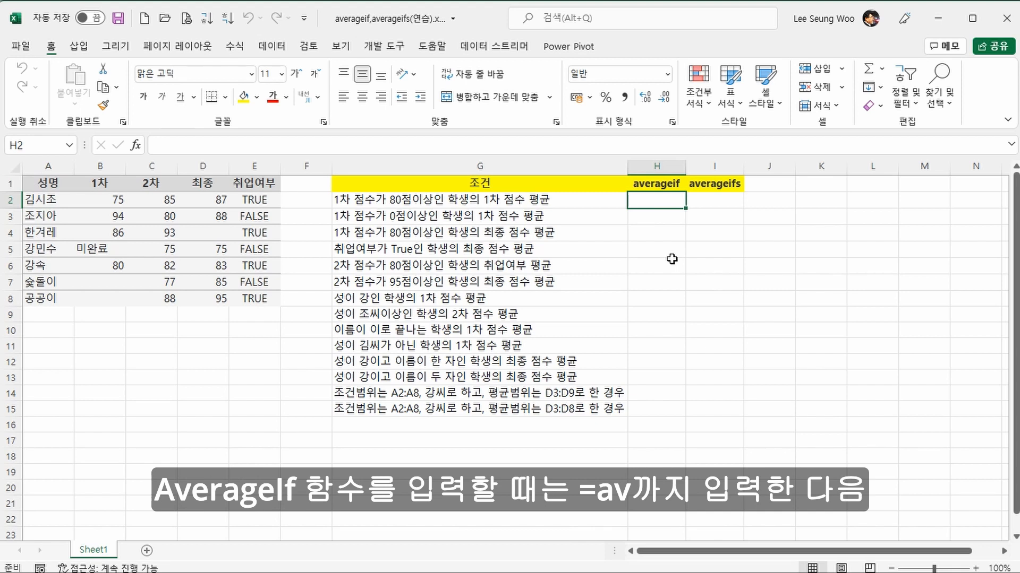
text(=av)
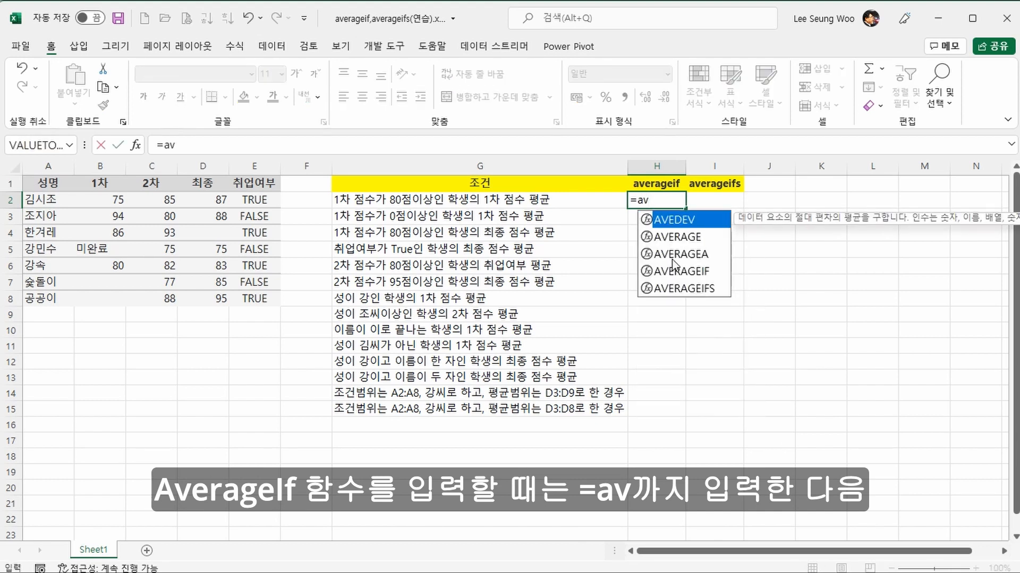
key(Down)
key(Down)
key(Down)
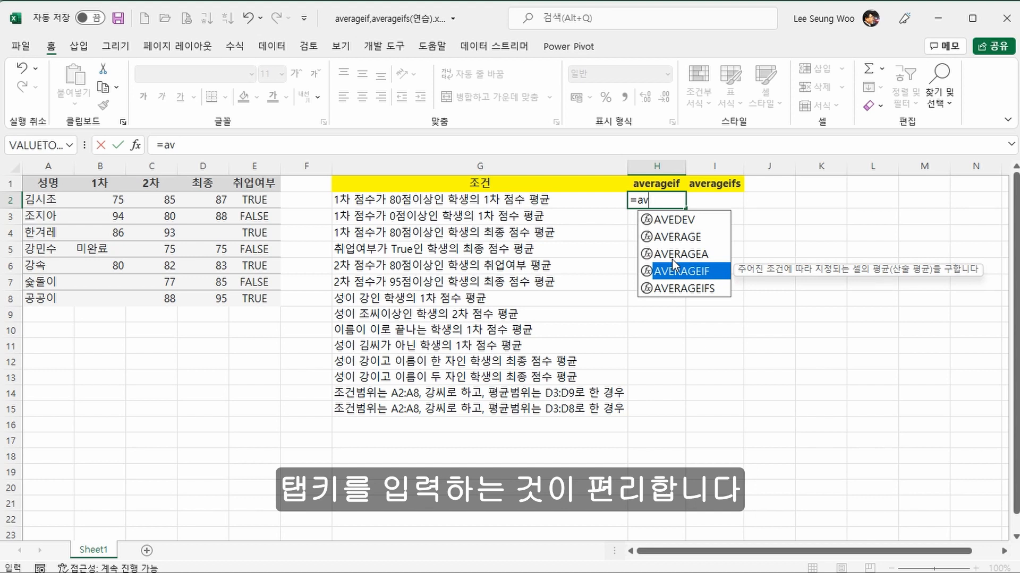
key(Tab)
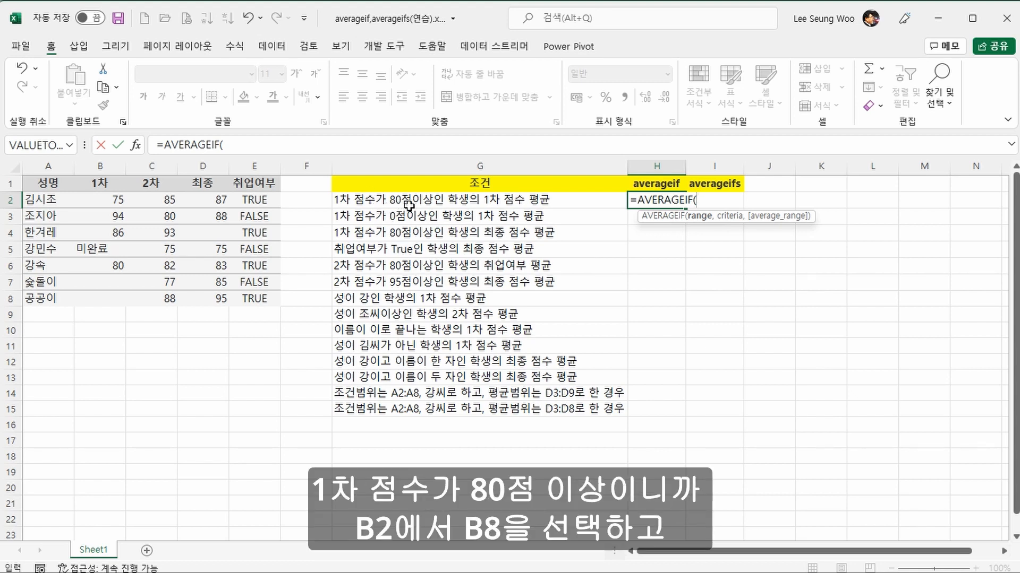
click(109, 201)
drag(109, 201, 109, 299)
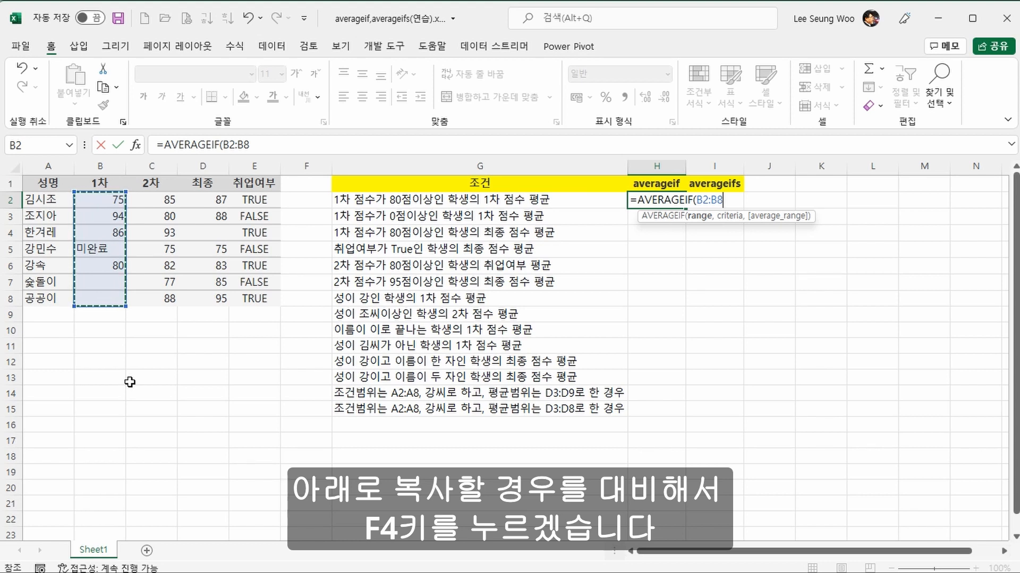
key(F4)
text(,)
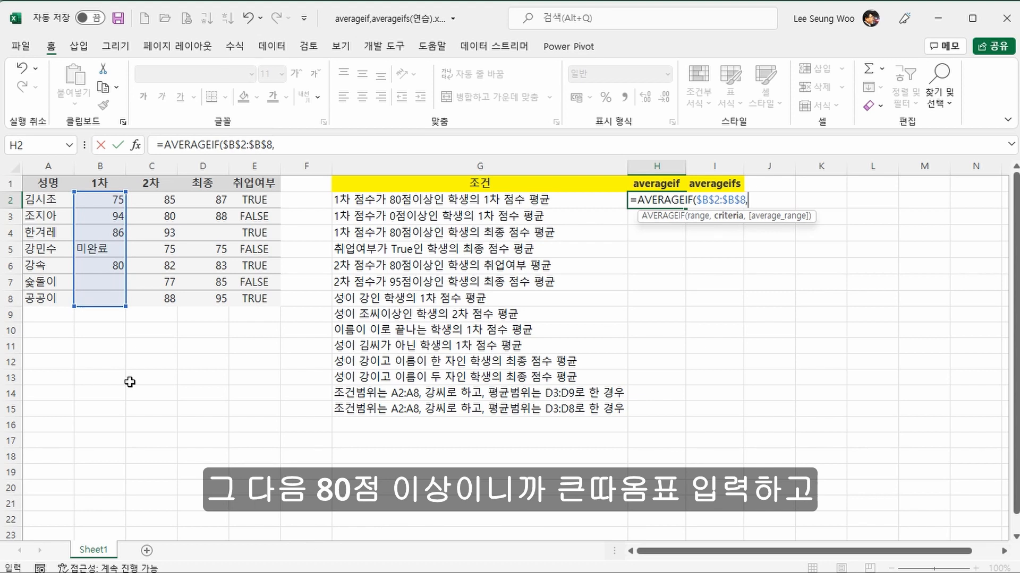
text(">)
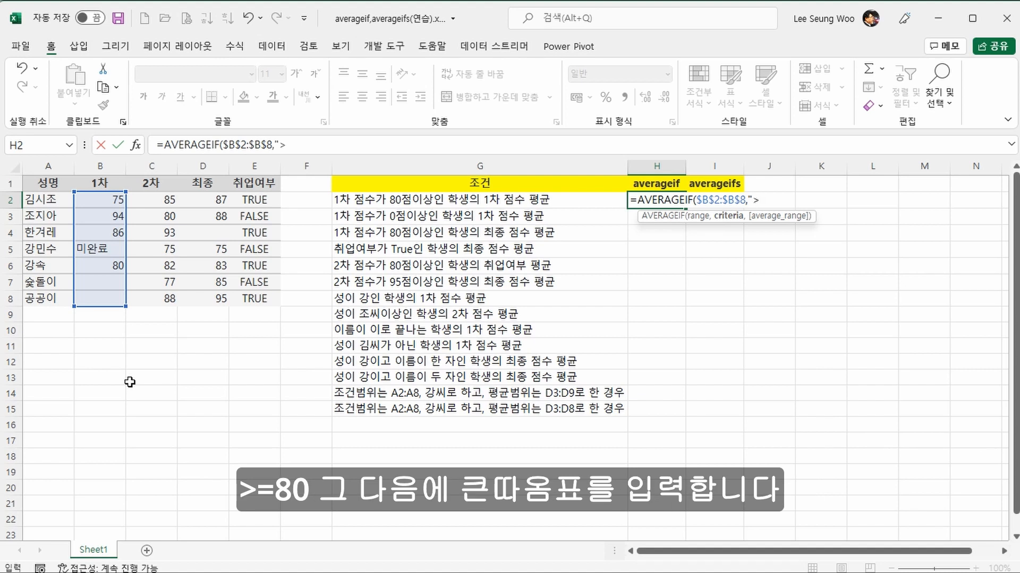
text(=80")
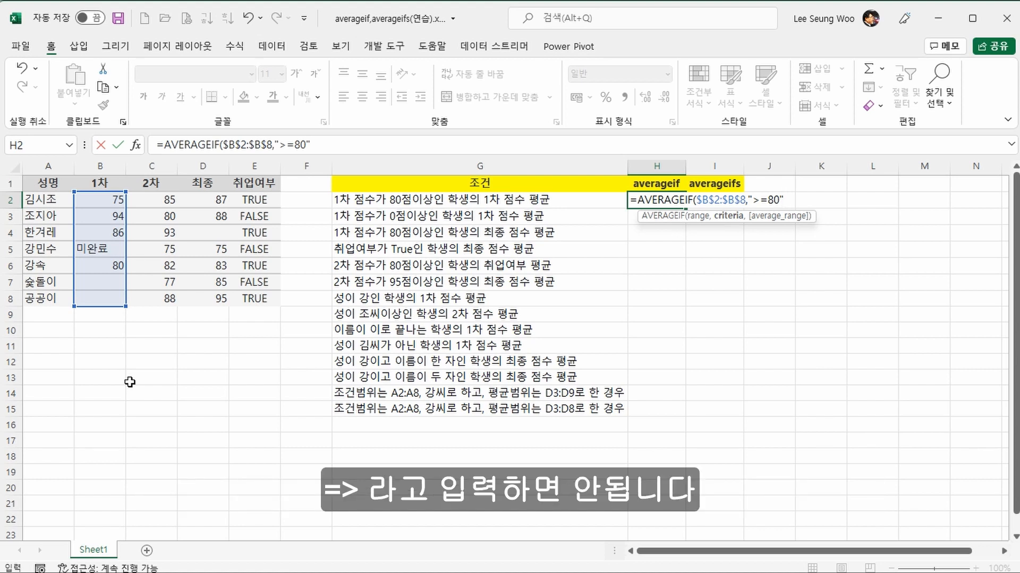
Step: Complete the AVERAGEIF formula with the criterion ">=80", omitting the average range
click(782, 199)
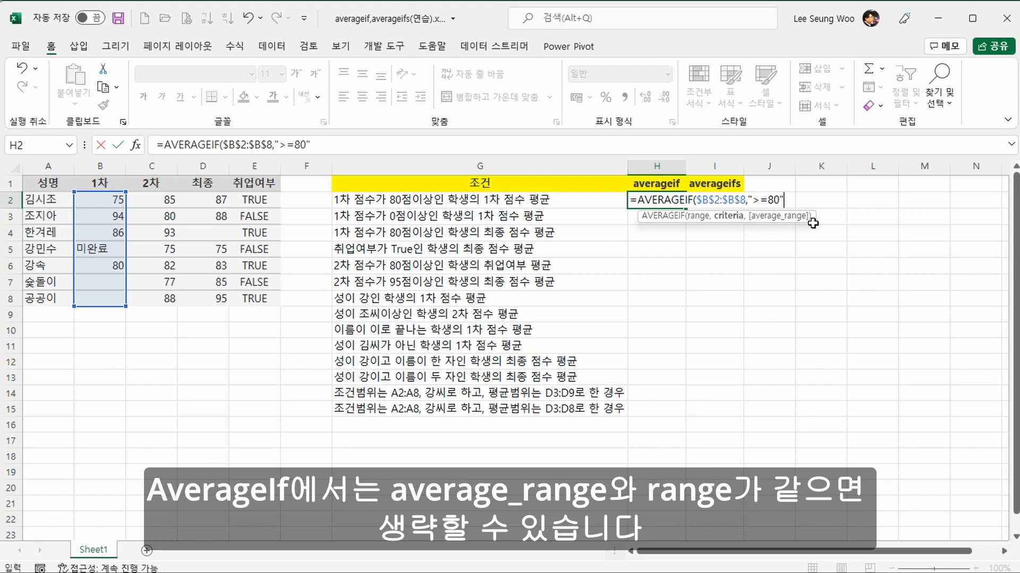
text())
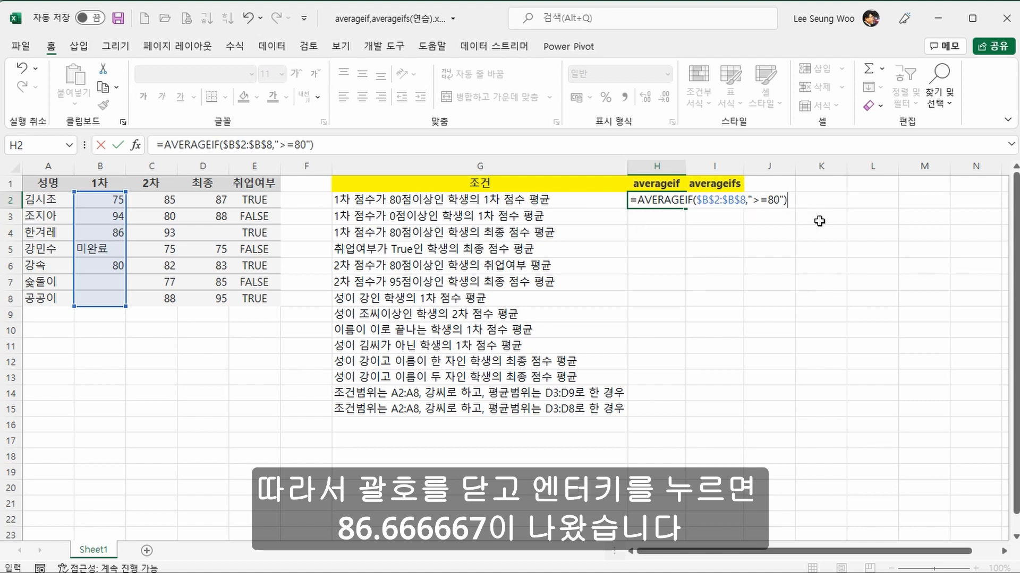
key(Return)
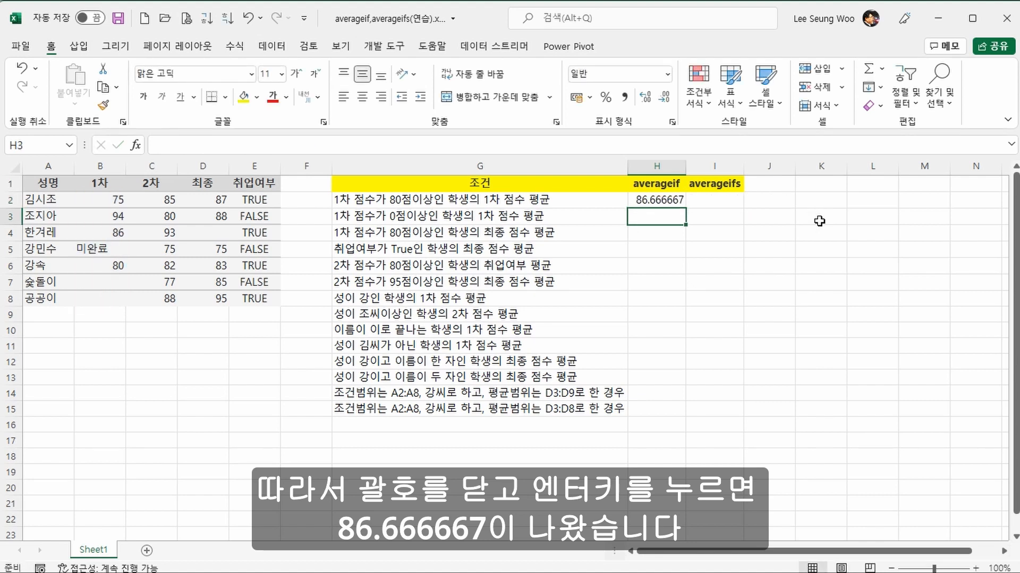
Step: Begin an AVERAGEIFS formula in I2 with the absolute range $B$2:$B$8 as the average range
key(Up)
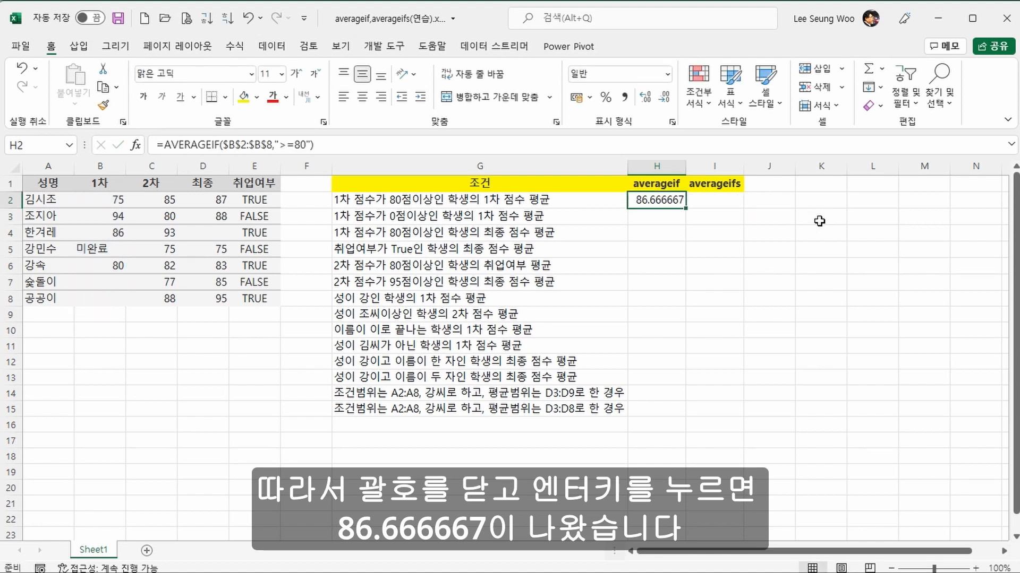
key(Right)
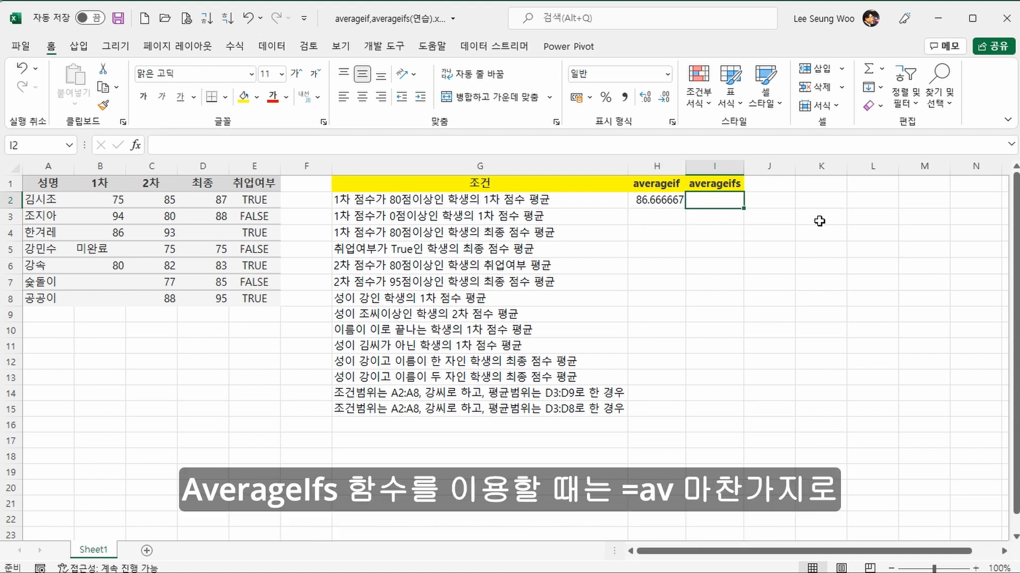
text(=av)
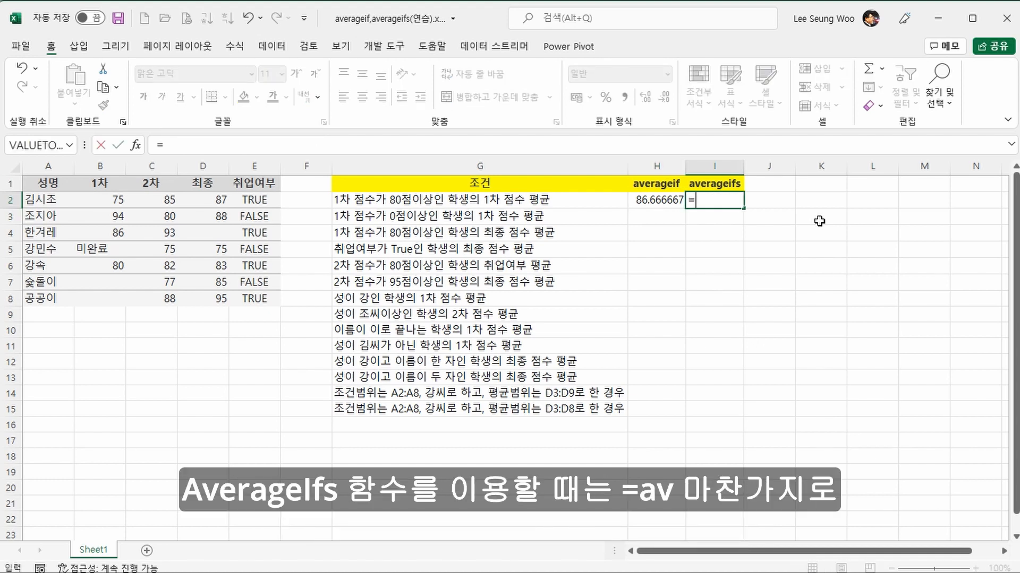
key(Down)
key(Down)
key(Down)
key(Down)
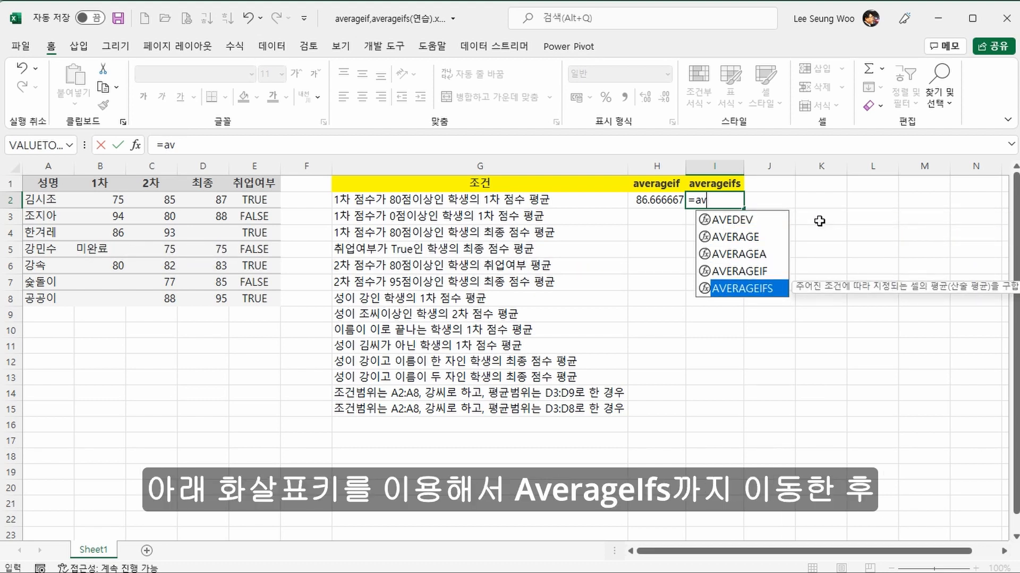
key(Tab)
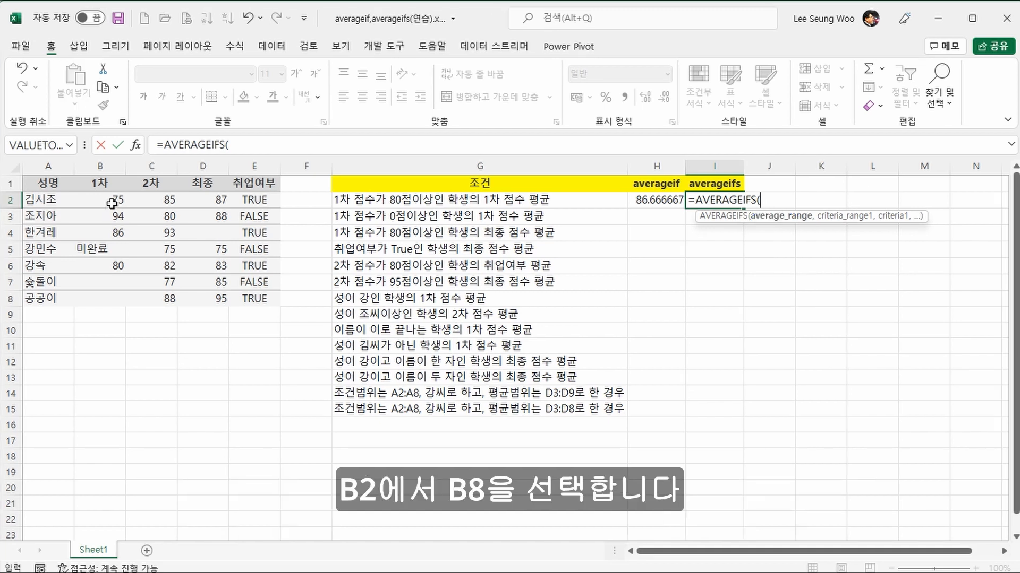
drag(110, 201, 95, 298)
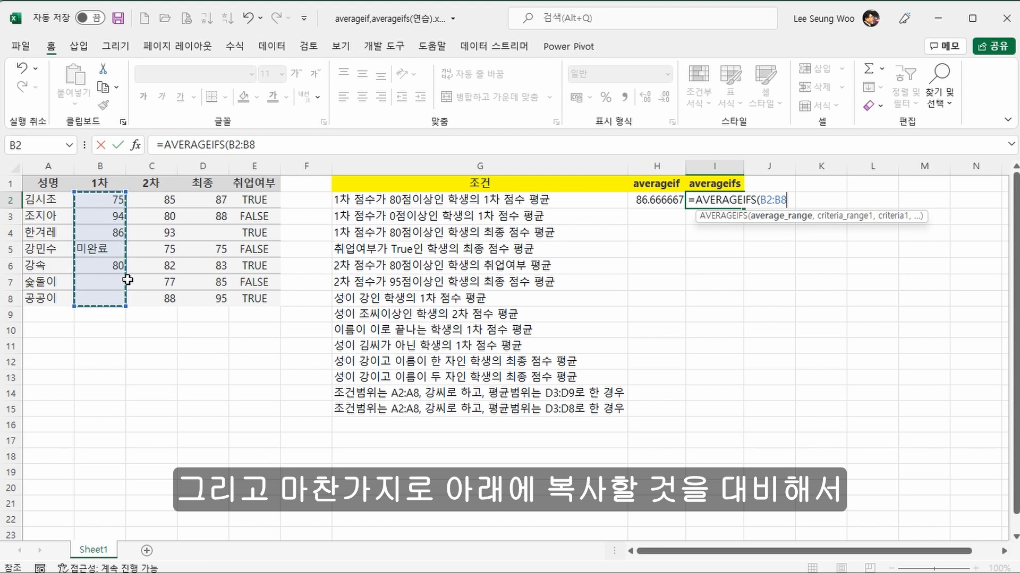
key(F4)
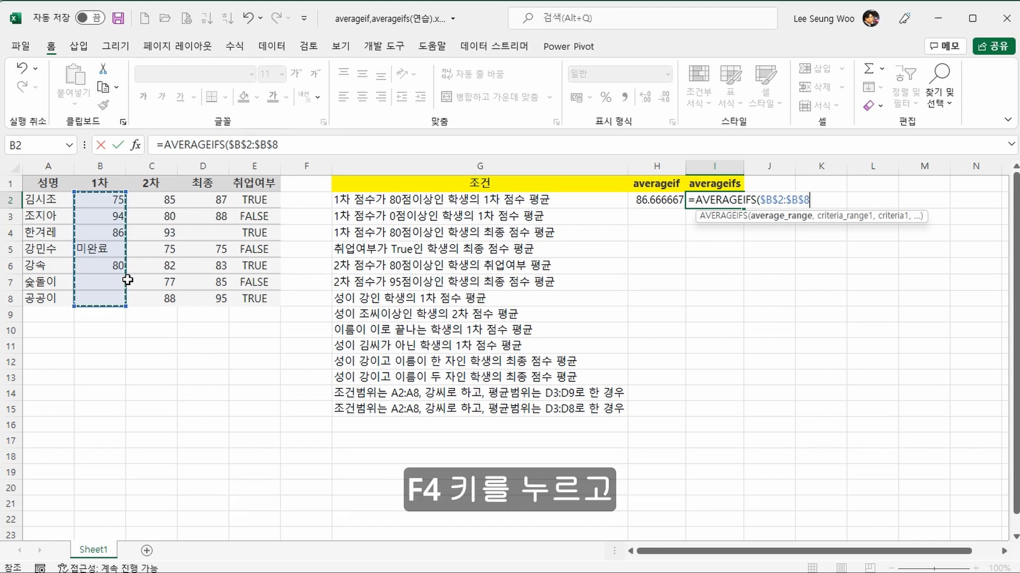
text(,)
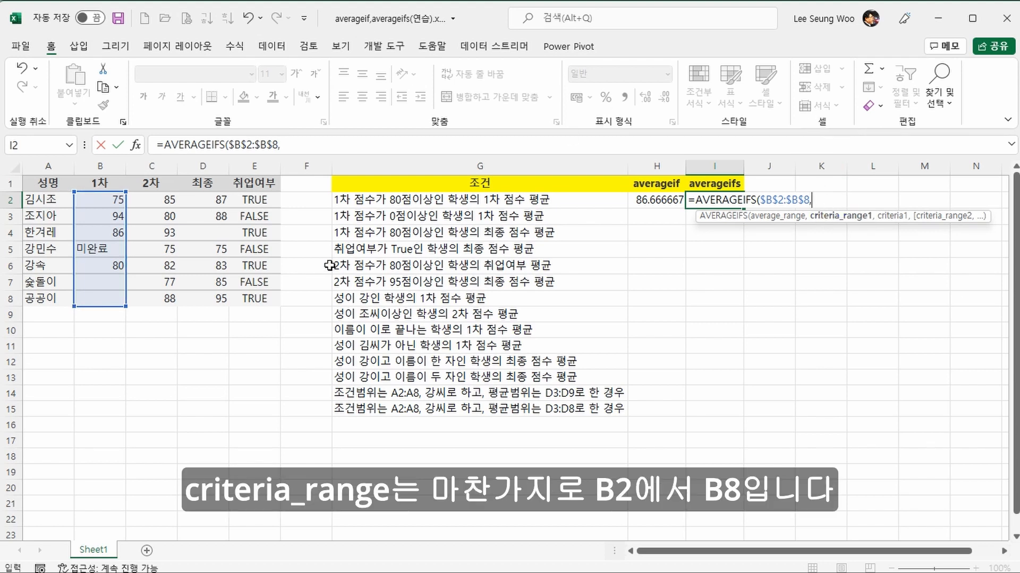
Step: Complete the AVERAGEIFS formula with the criteria range $B$2:$B$8 and the criterion ">=80"
drag(110, 204, 102, 293)
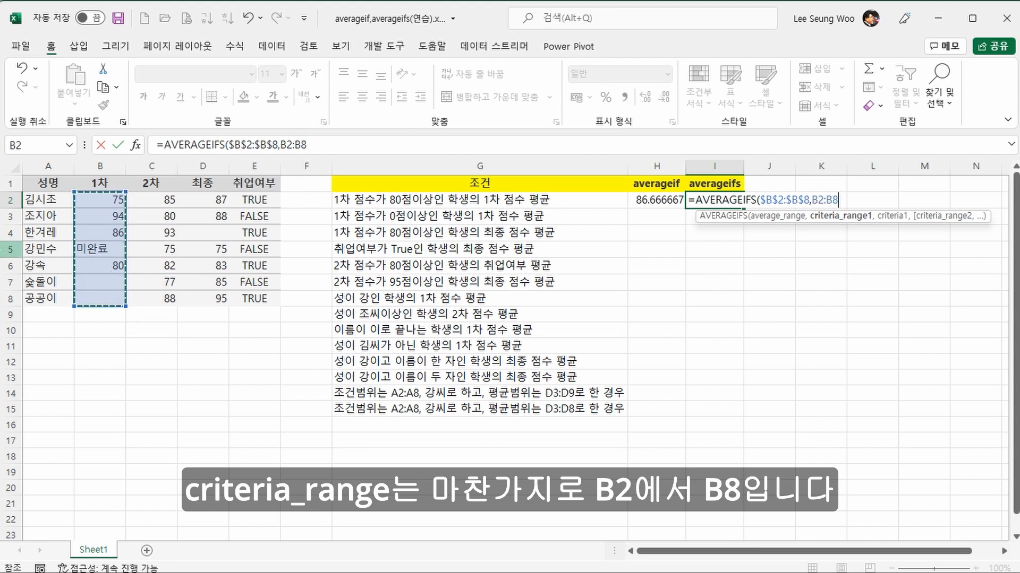
key(F4)
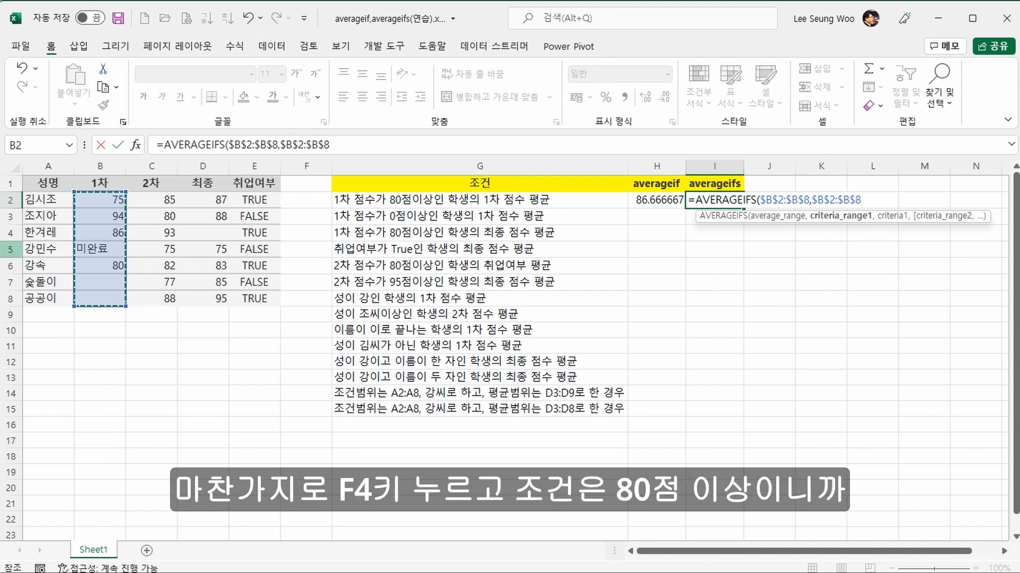
text(,)
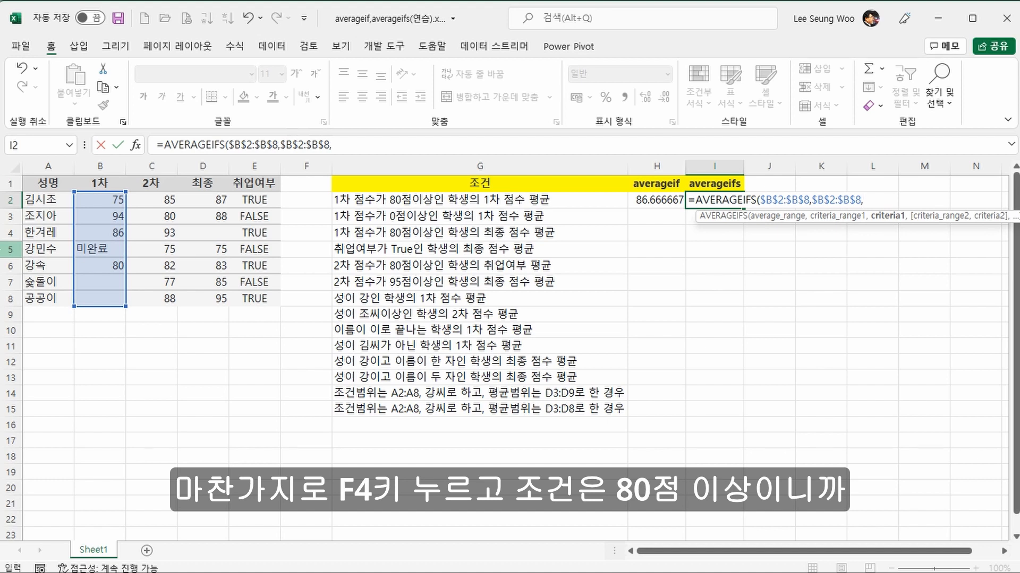
text(")
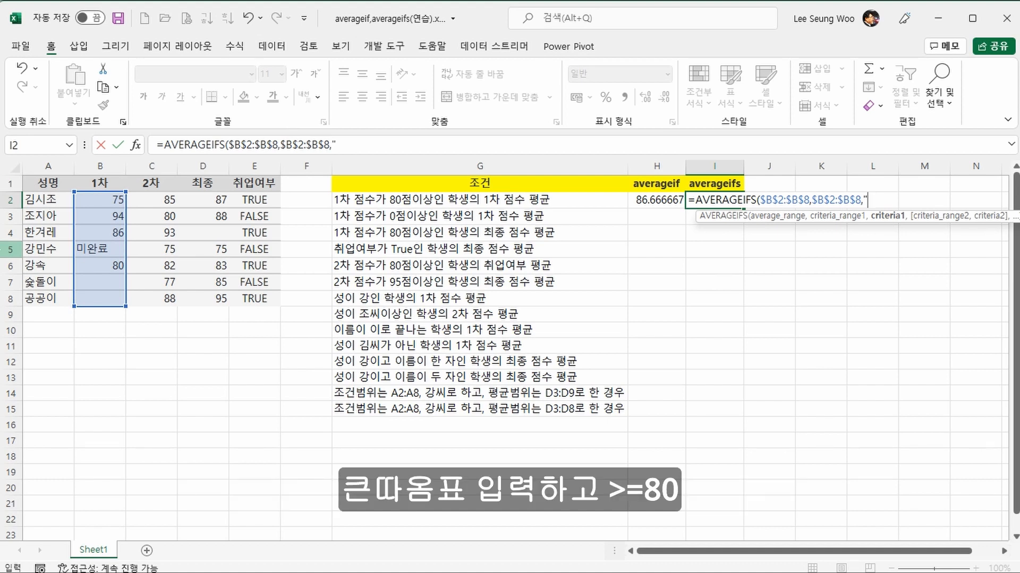
text(>=80")
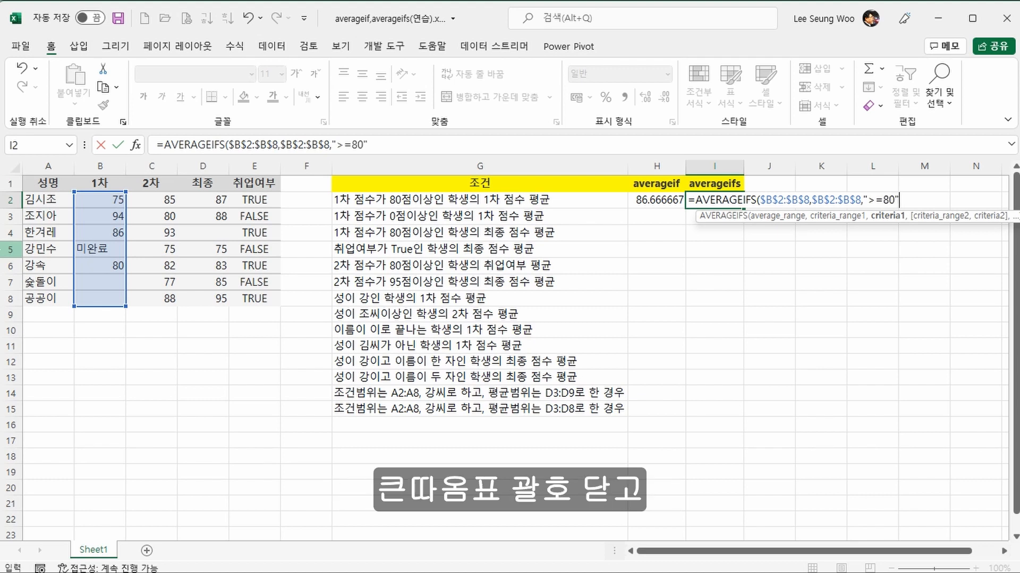
text())
key(Return)
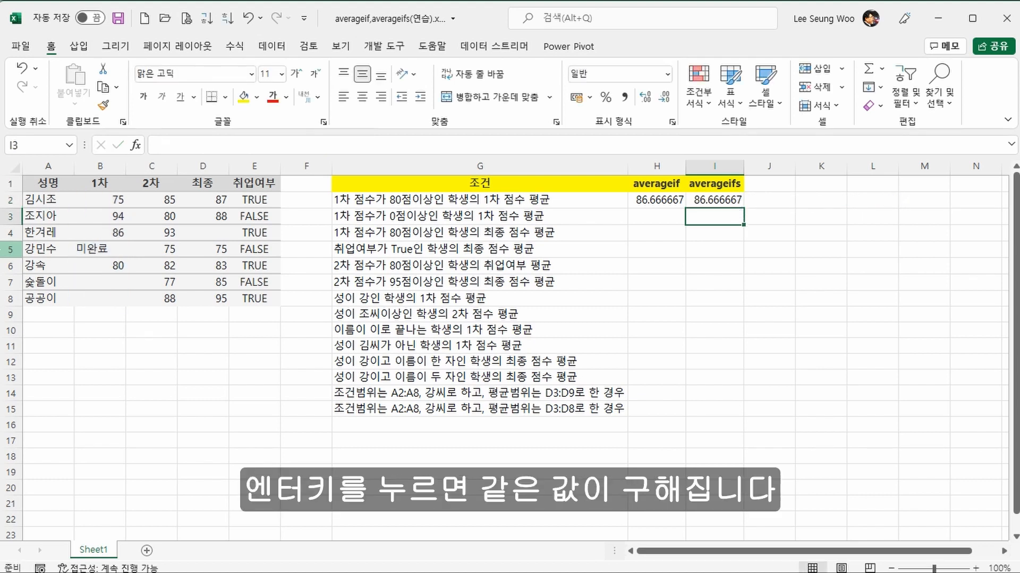
Step: Compare the AVERAGEIF formula in H2 with the AVERAGEIFS formula in I2
key(Up)
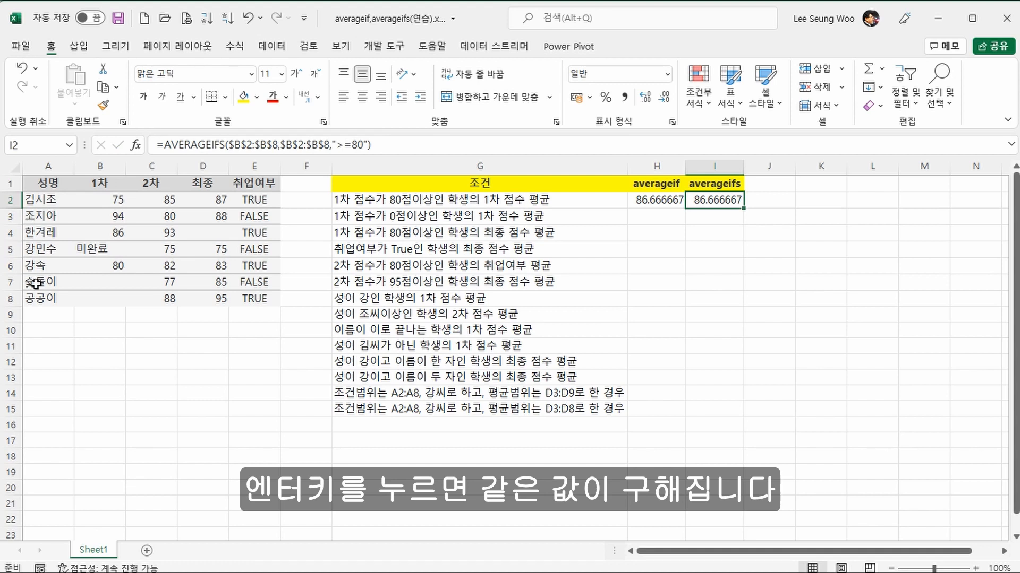
click(638, 204)
click(714, 198)
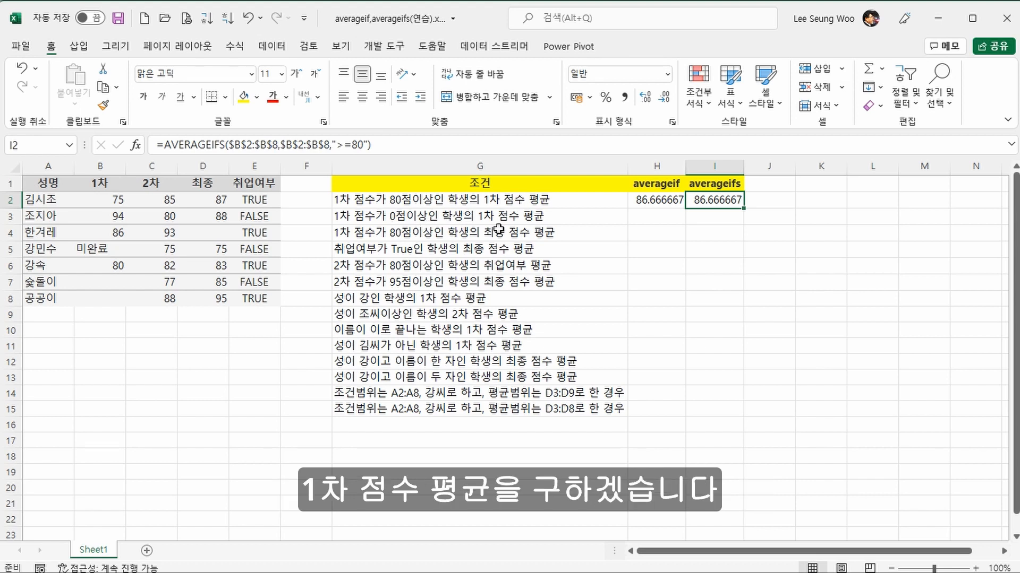
Step: Copy the two formulas in H2:I2 down into row 3
click(673, 200)
drag(673, 199, 742, 220)
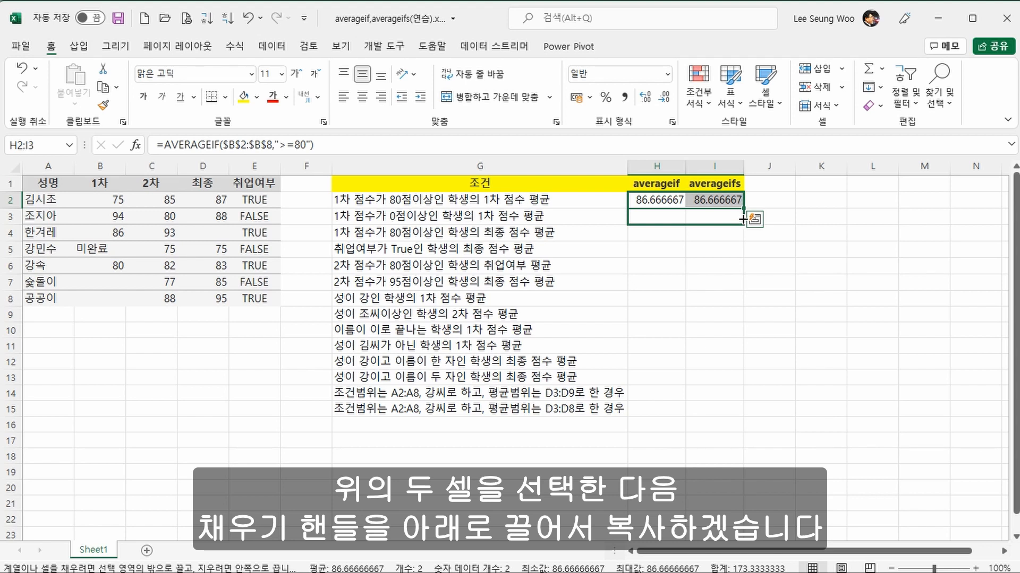
drag(743, 221, 742, 222)
Step: Change the criterion of the AVERAGEIF formula in H3 to ">=0"
click(660, 222)
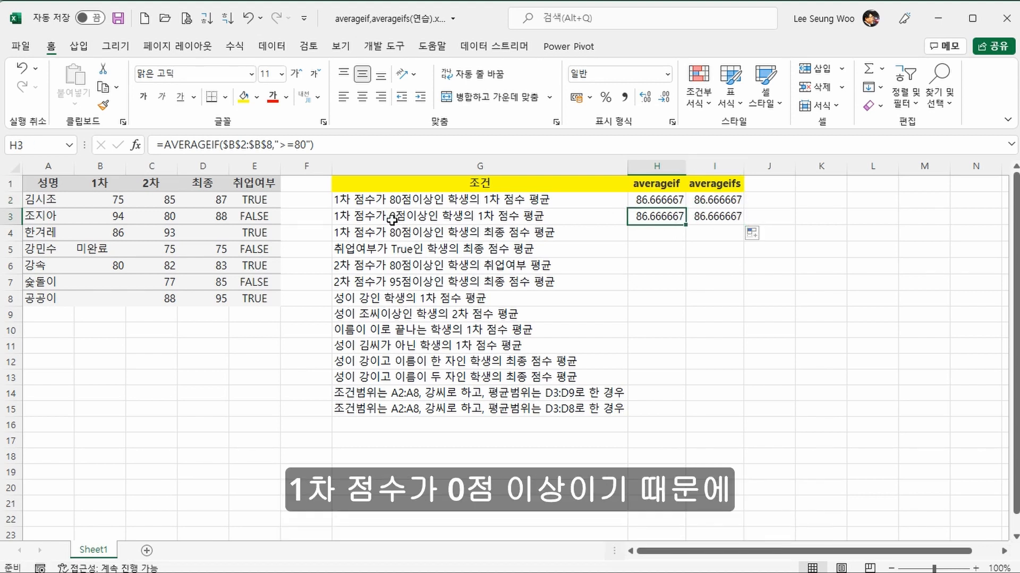
click(298, 144)
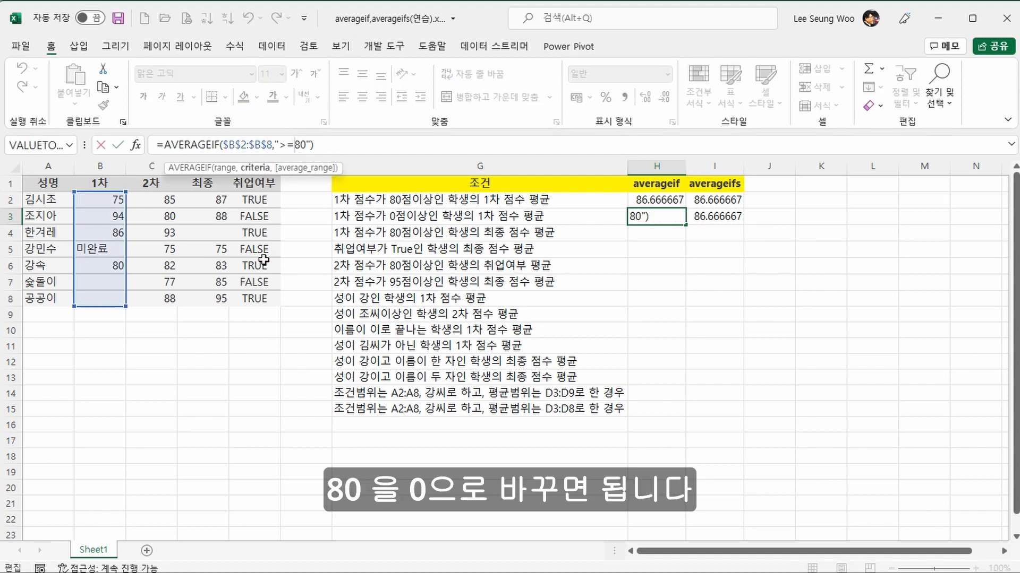
key(Delete)
key(Return)
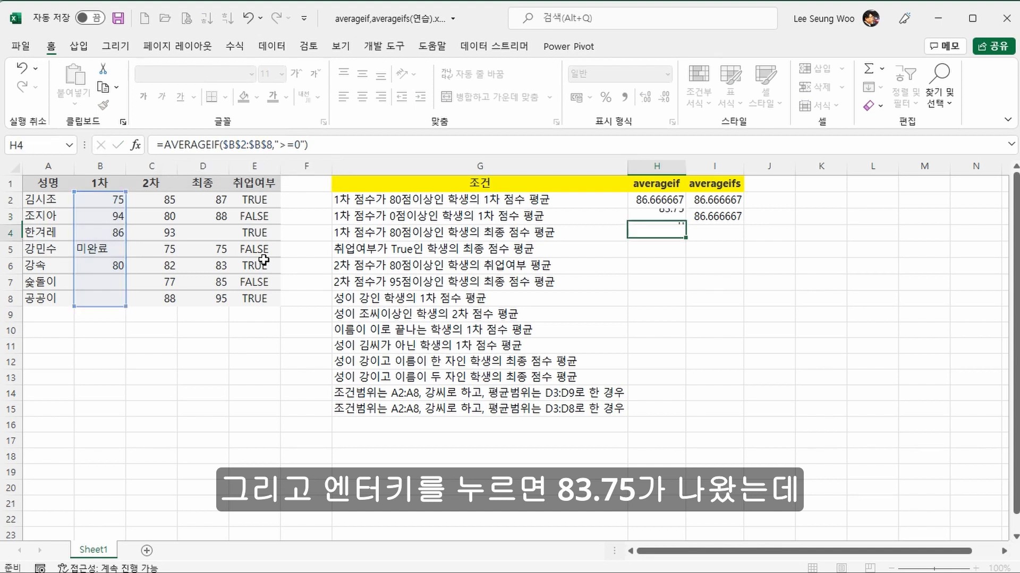
key(Up)
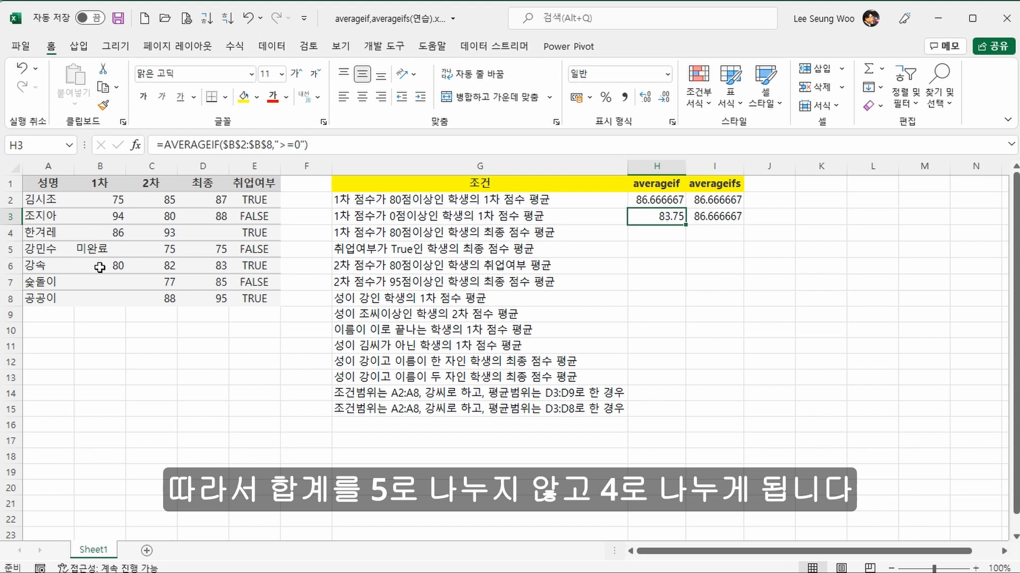
Step: Total the first-round scores B2:B8 in cell B9 with the SUM function
click(105, 313)
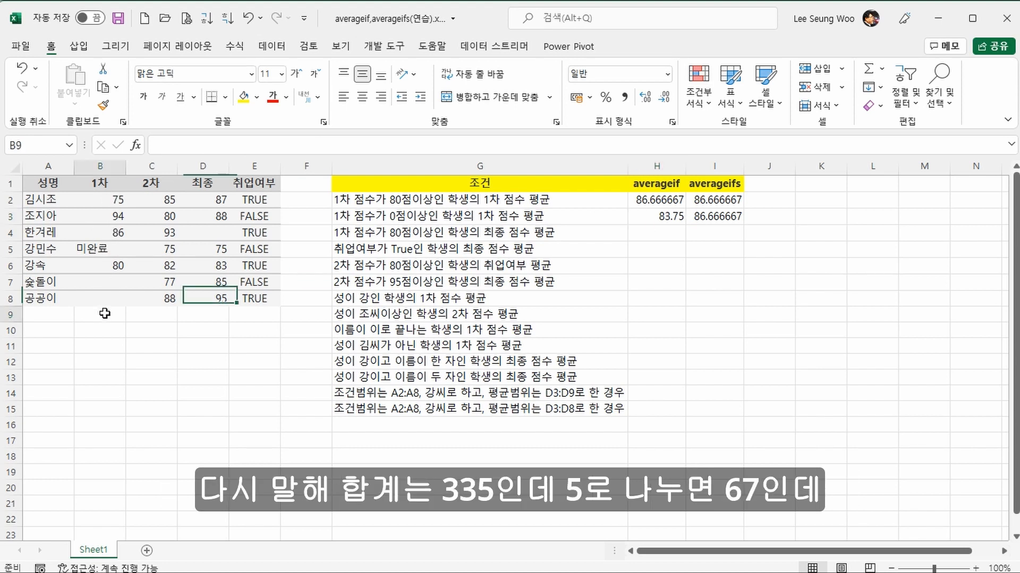
click(865, 77)
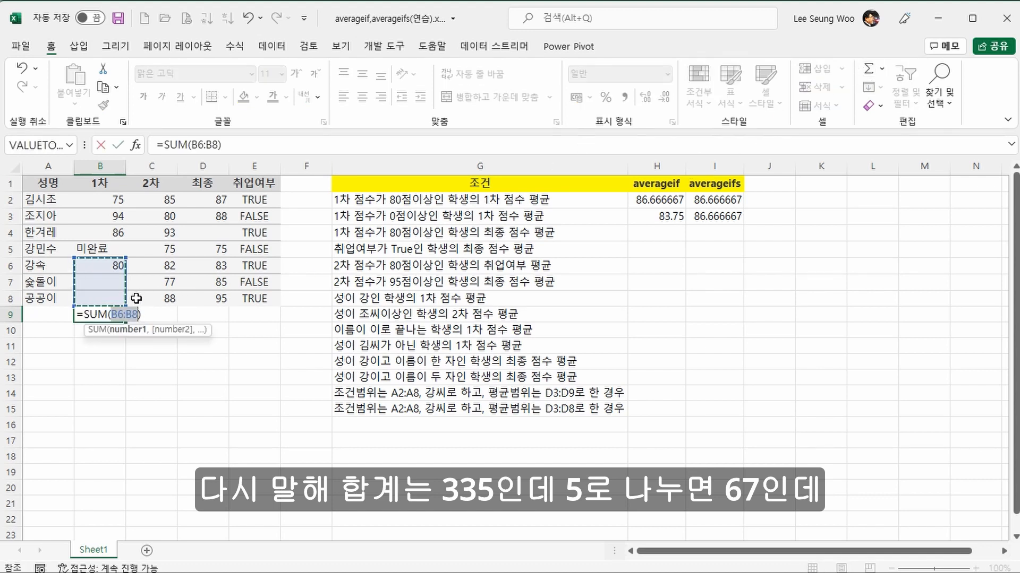
drag(85, 298, 108, 197)
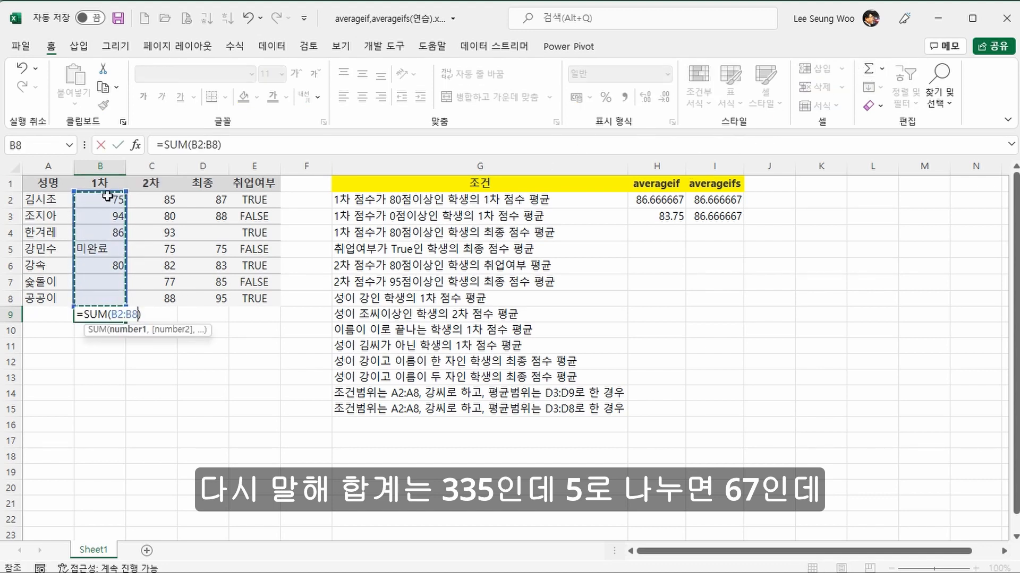
key(Return)
key(Up)
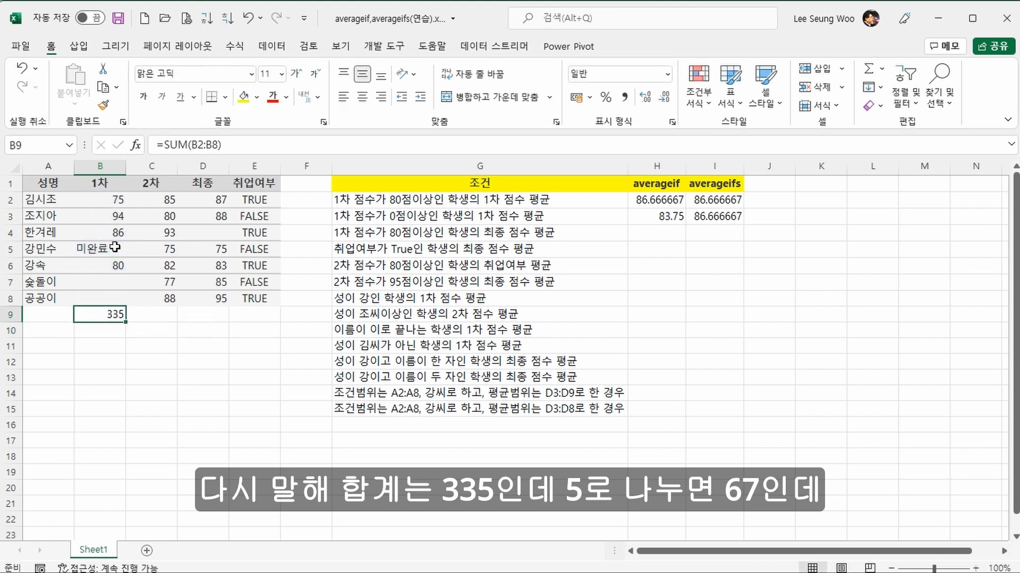
Step: Extend the SUM formula in B9 so that the total is divided by 5
click(227, 148)
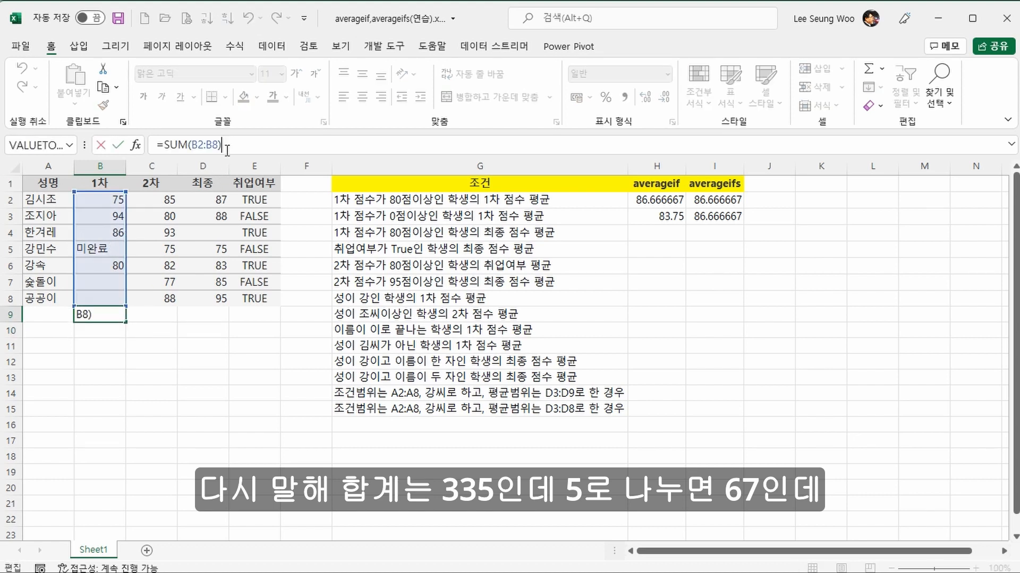
text(/5)
key(ctrl+Return)
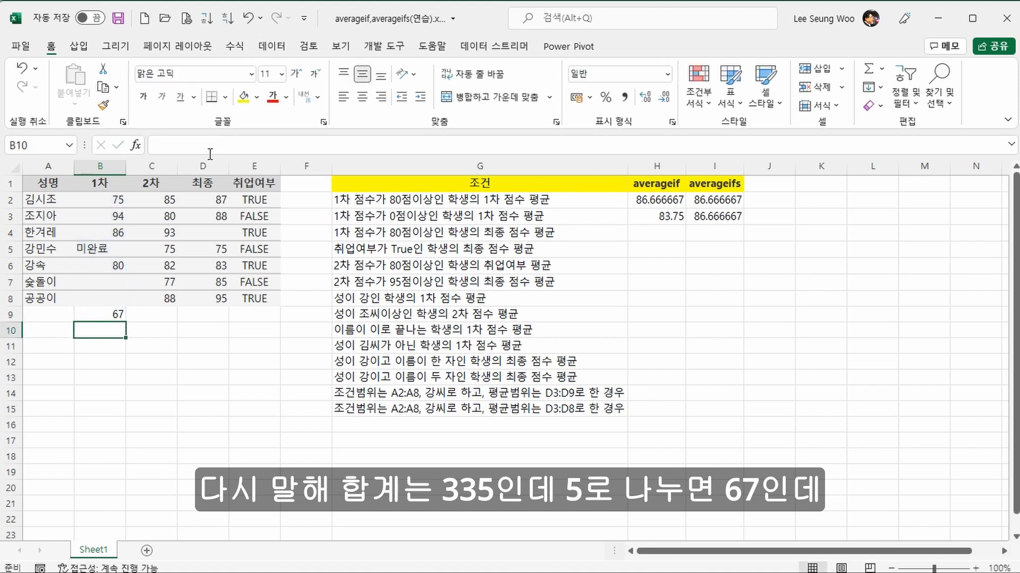
Step: Change the divisor in the B9 formula to 4
key(F2)
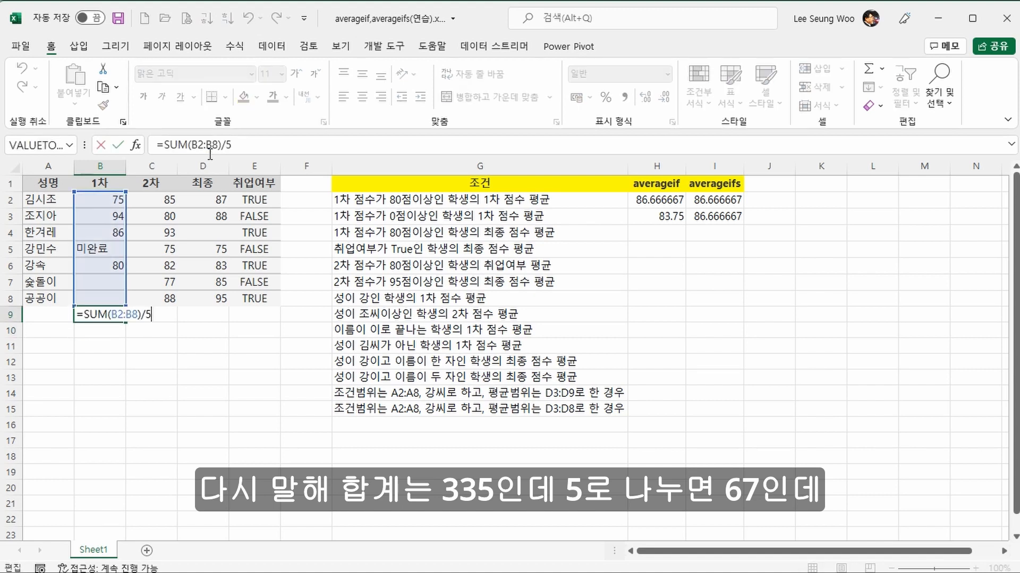
key(BackSpace)
text(4)
key(Return)
key(Up)
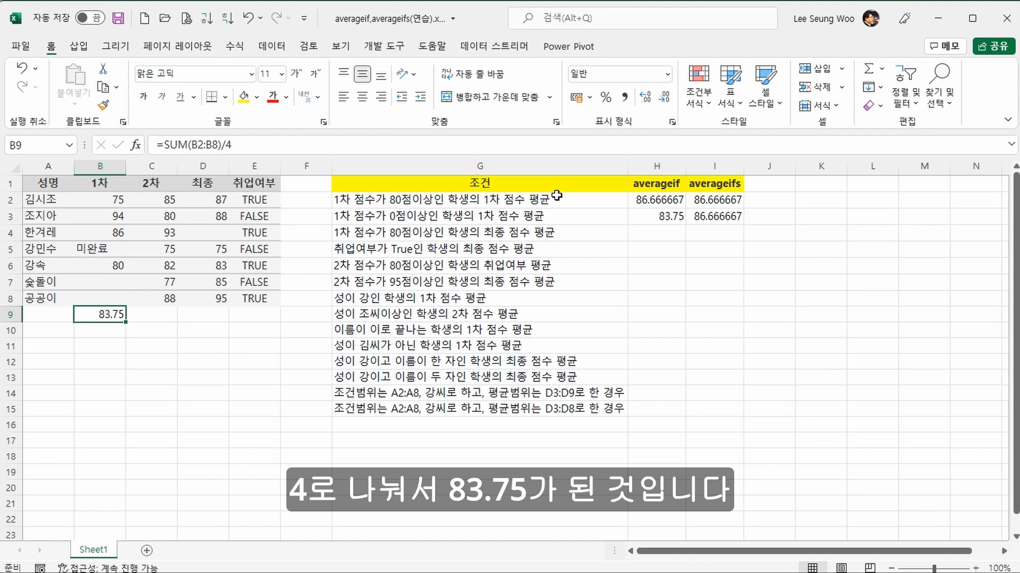
Step: Change the criterion of the AVERAGEIFS formula in I3 to ">=0"
click(715, 213)
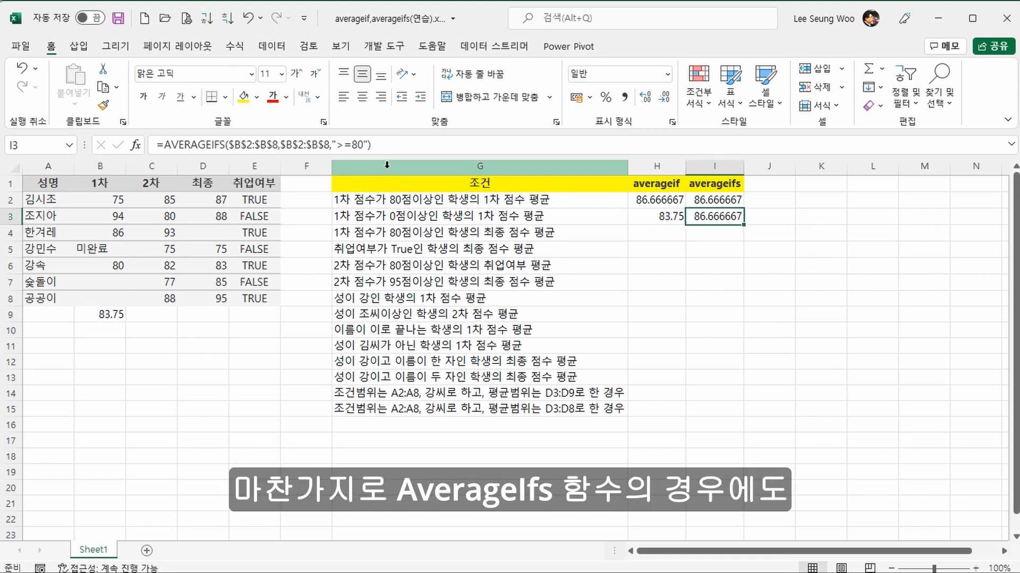
click(358, 145)
key(BackSpace)
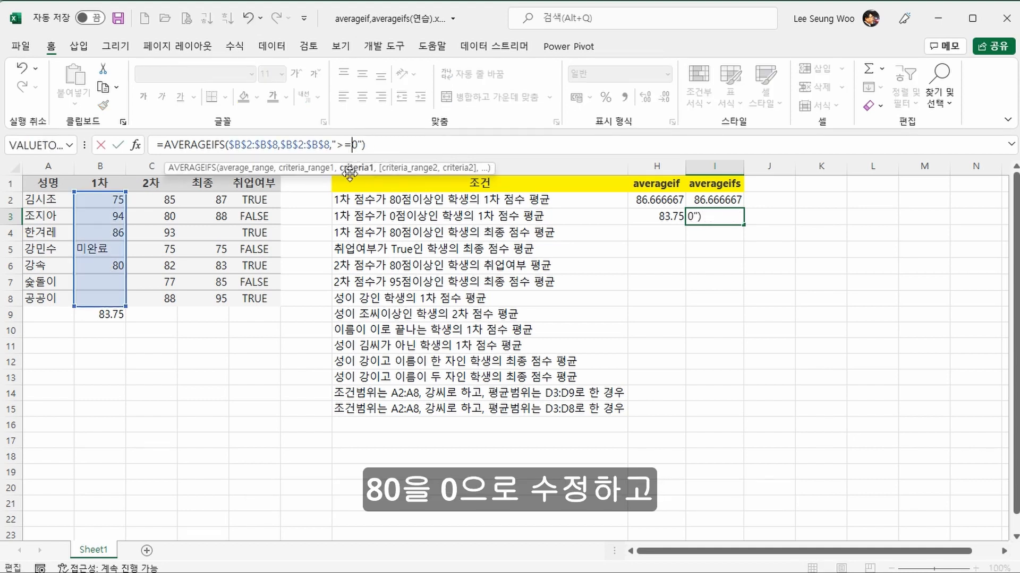
key(Return)
key(Up)
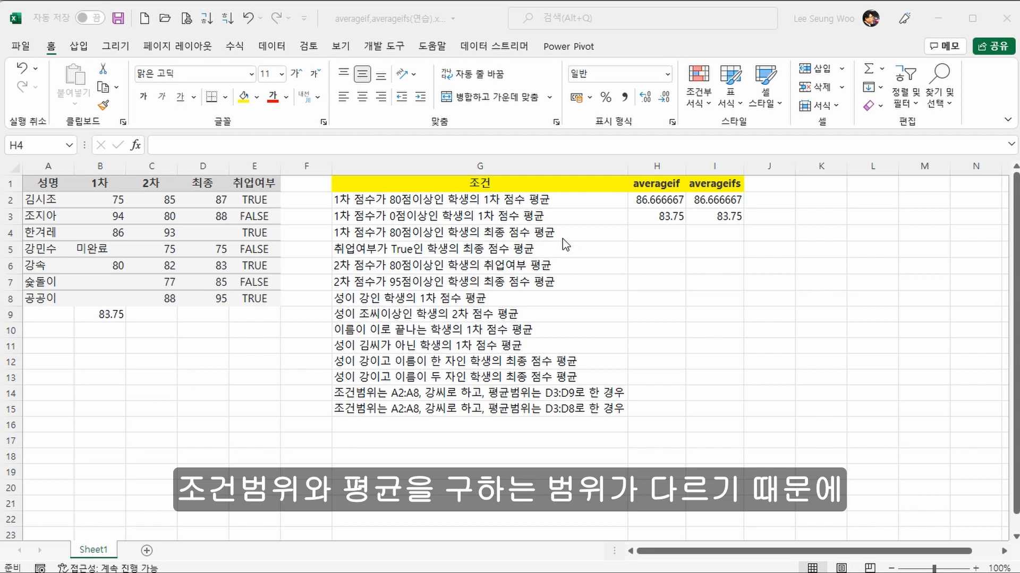
Step: Copy the formulas in H3:I3 down into row 4
click(648, 234)
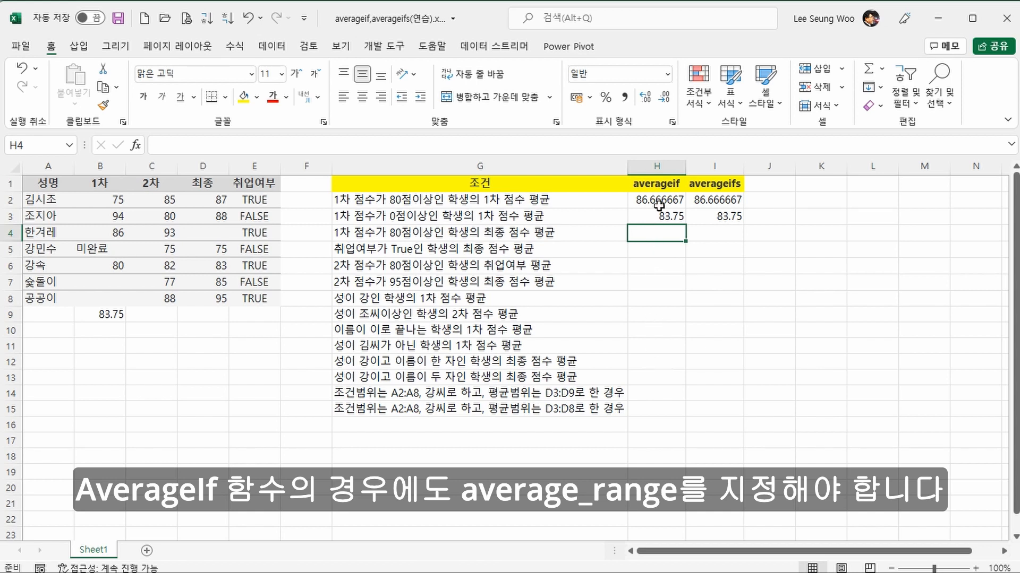
click(665, 215)
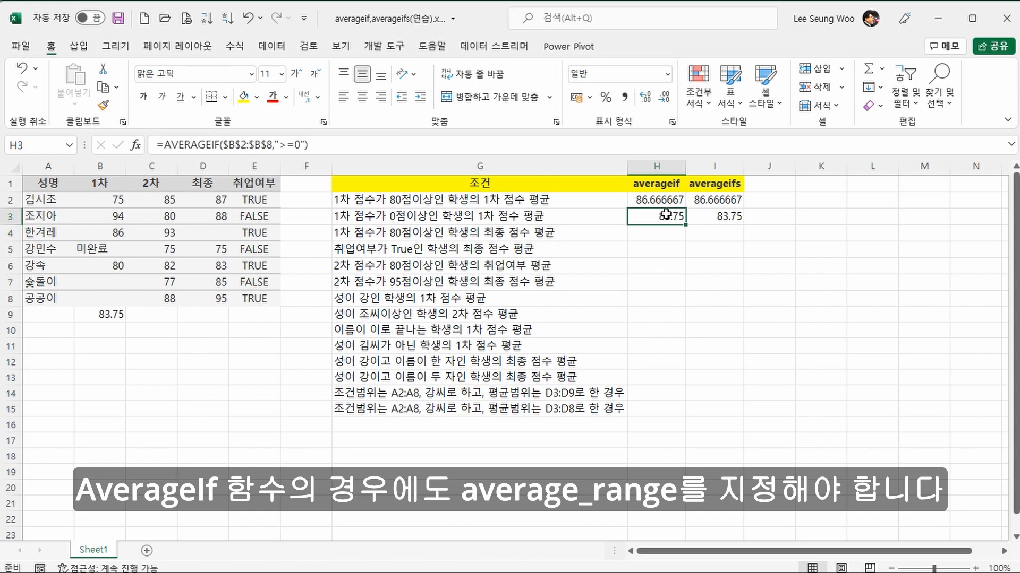
drag(666, 215, 712, 216)
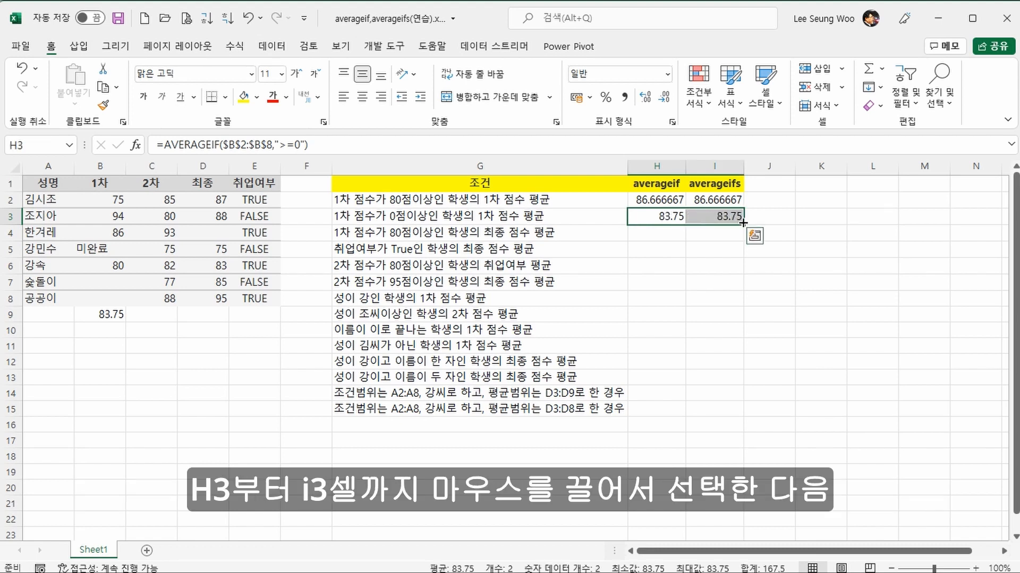
drag(744, 227, 743, 241)
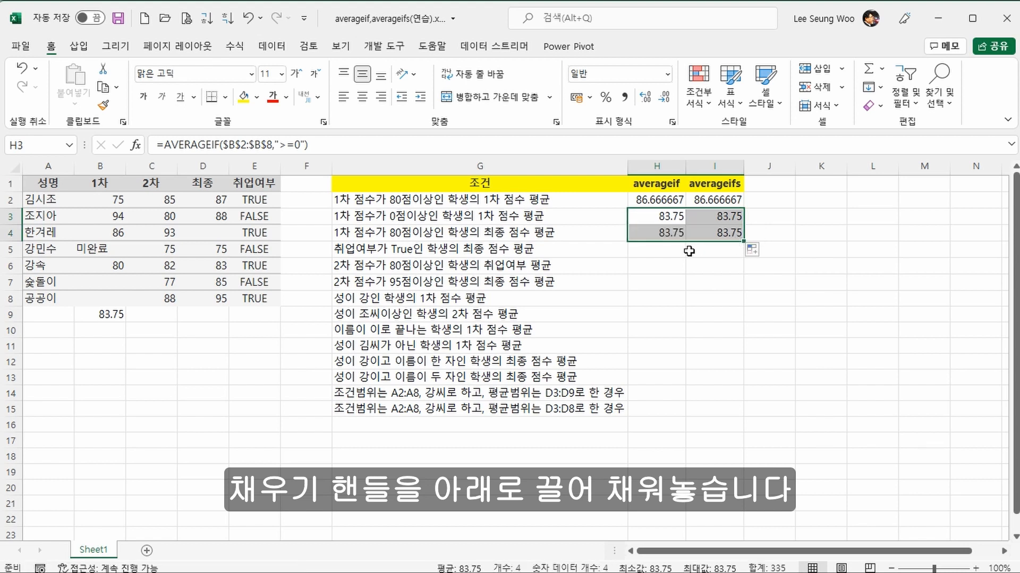
Step: Change the criterion of the AVERAGEIF formula in H4 to ">=80"
click(671, 233)
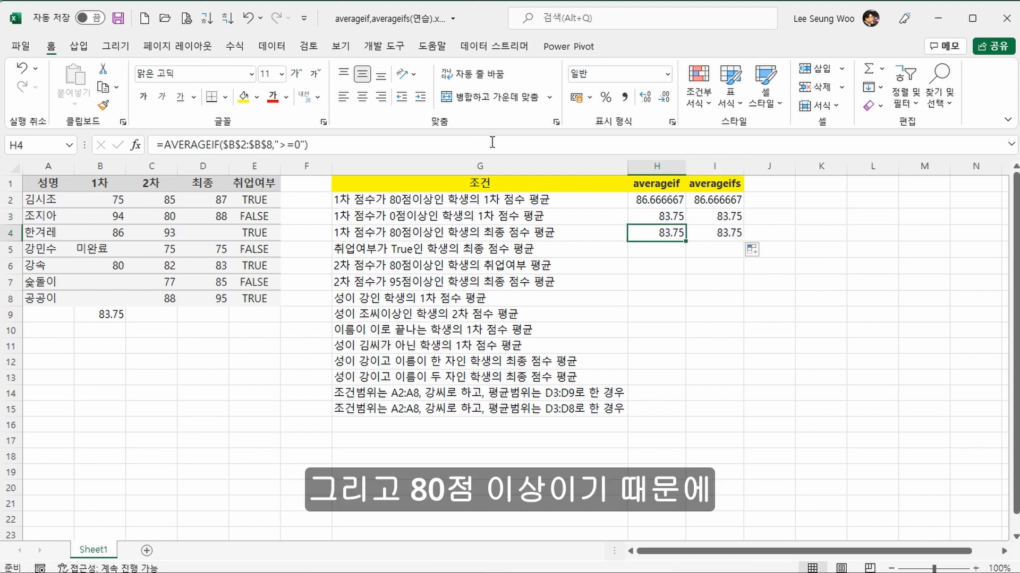
click(295, 144)
text(8)
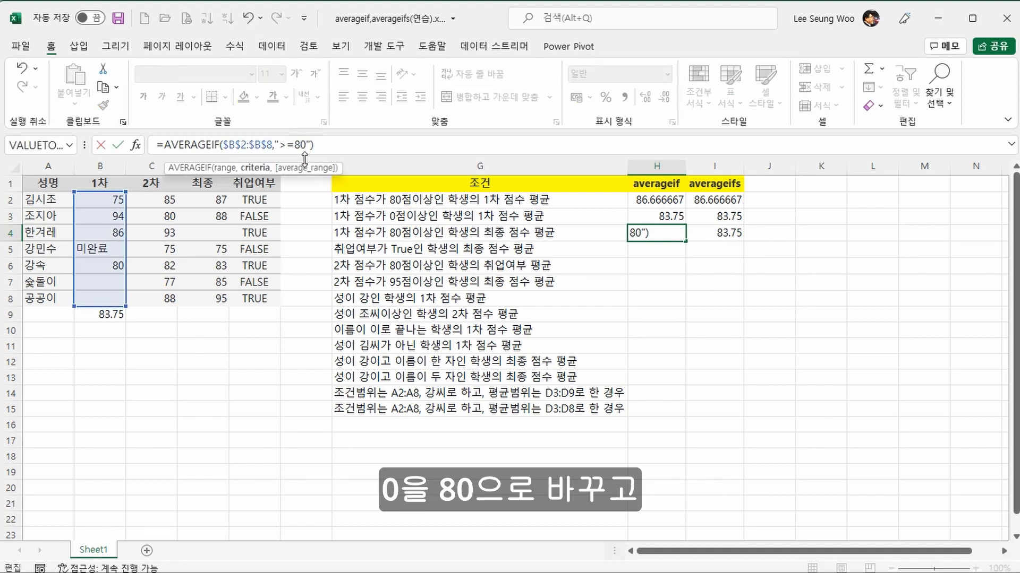
Step: Add the absolute range $D$2:$D$8 as the average range of the AVERAGEIF formula in H4
key(Right)
key(Right)
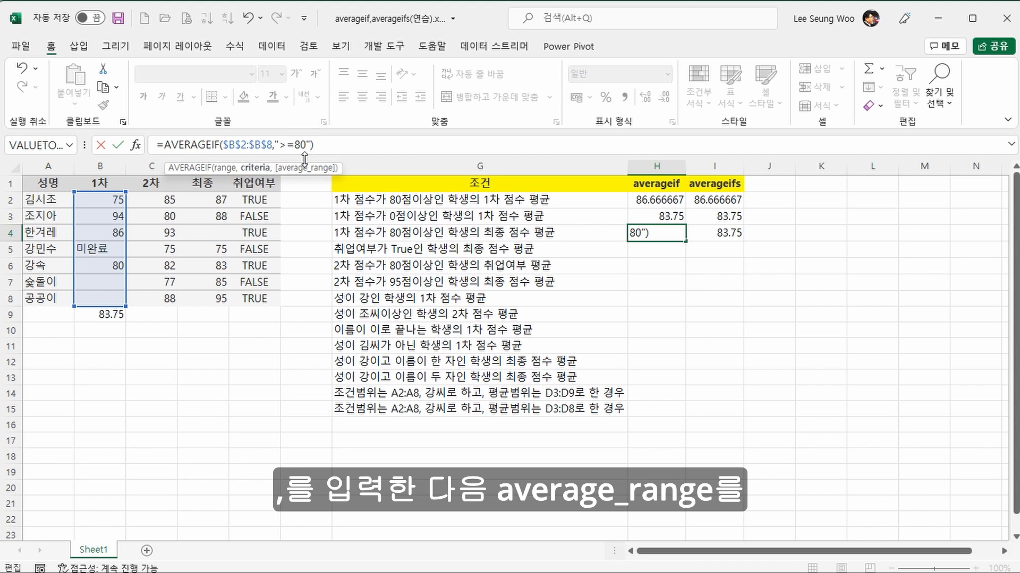
text(,)
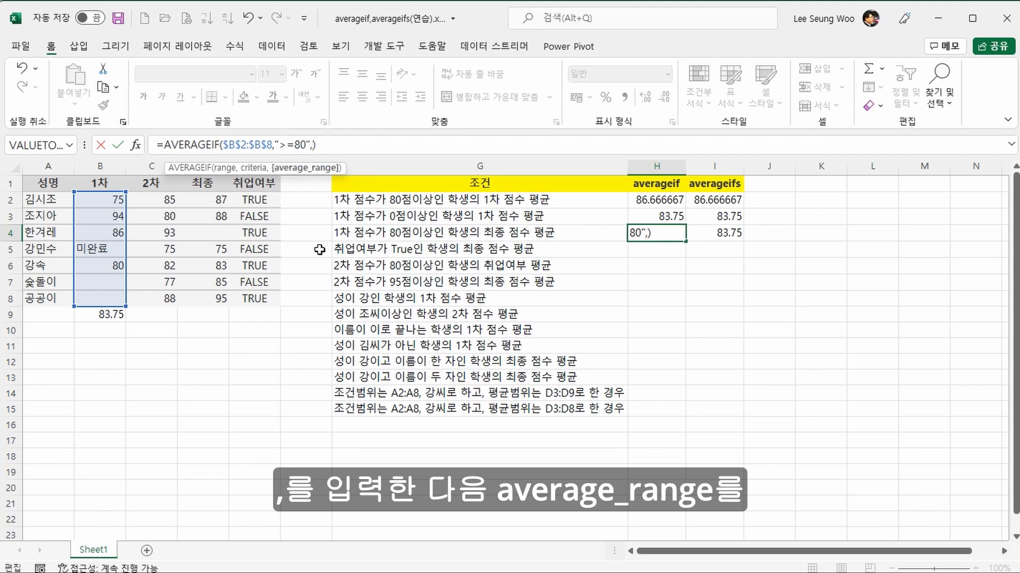
click(212, 195)
drag(212, 194, 216, 289)
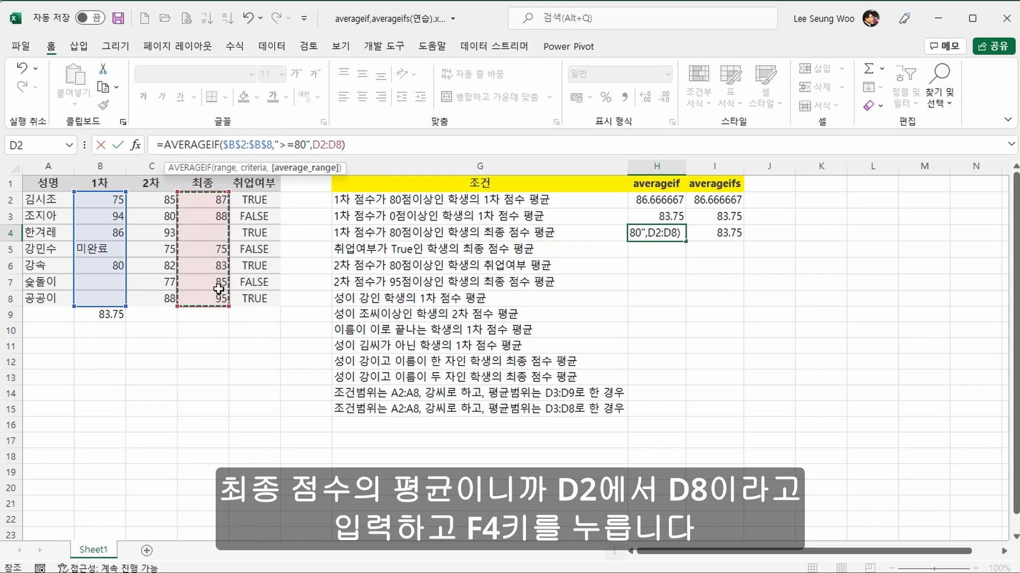
key(F4)
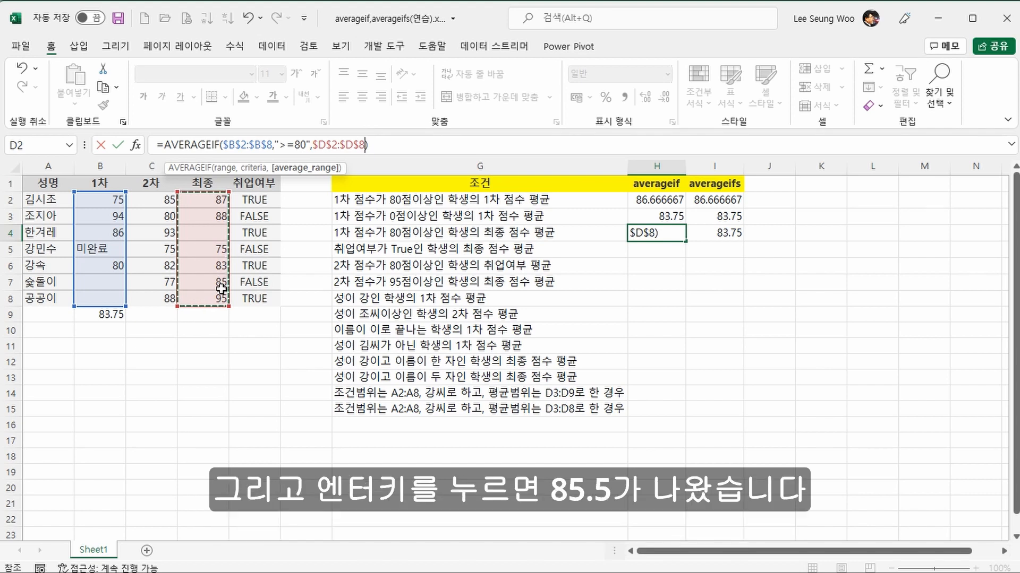
key(Return)
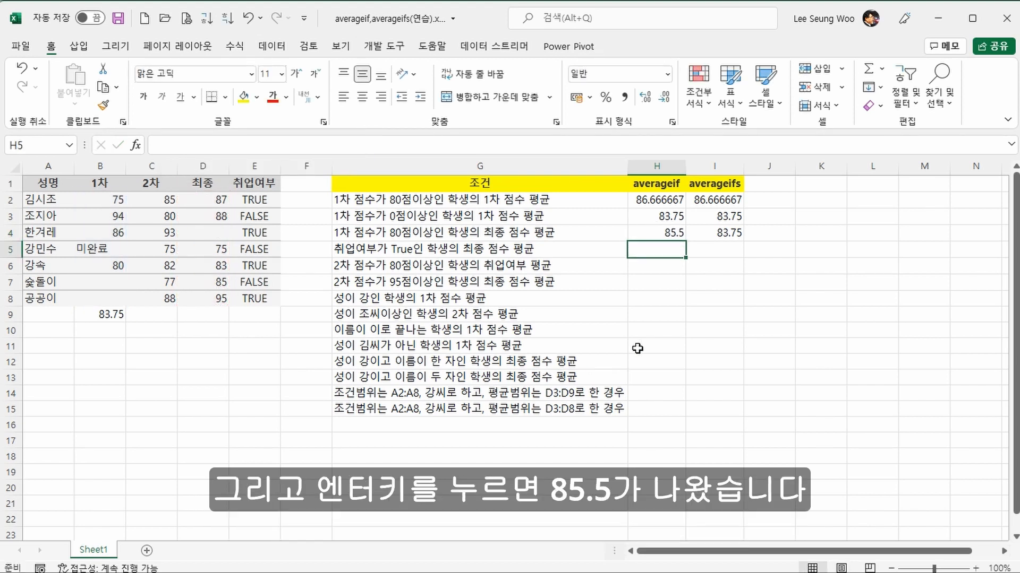
Step: Replace the average range of the AVERAGEIFS formula in I4 with the absolute range $D$2:$D$8
click(680, 234)
click(704, 232)
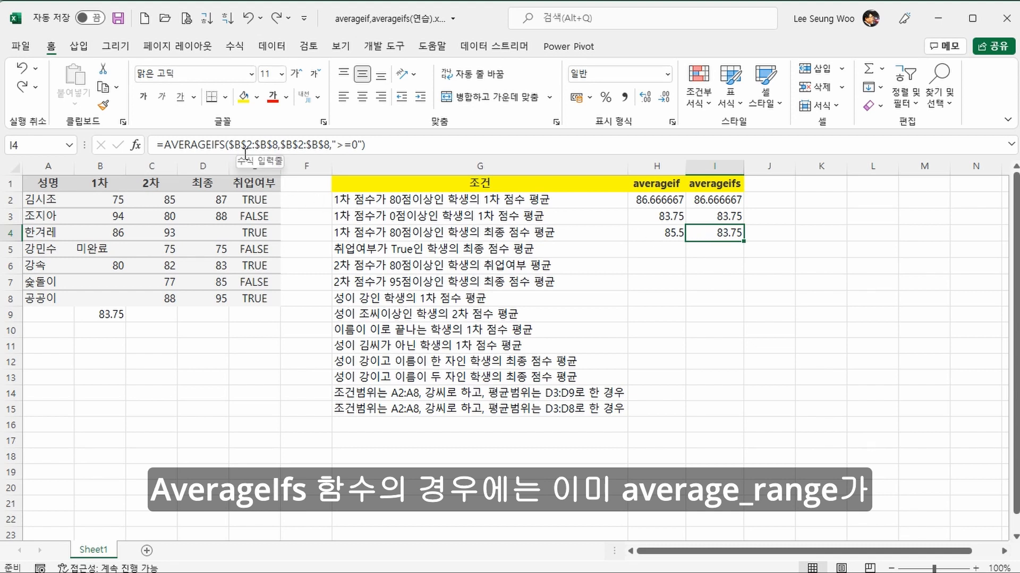
drag(229, 145, 268, 145)
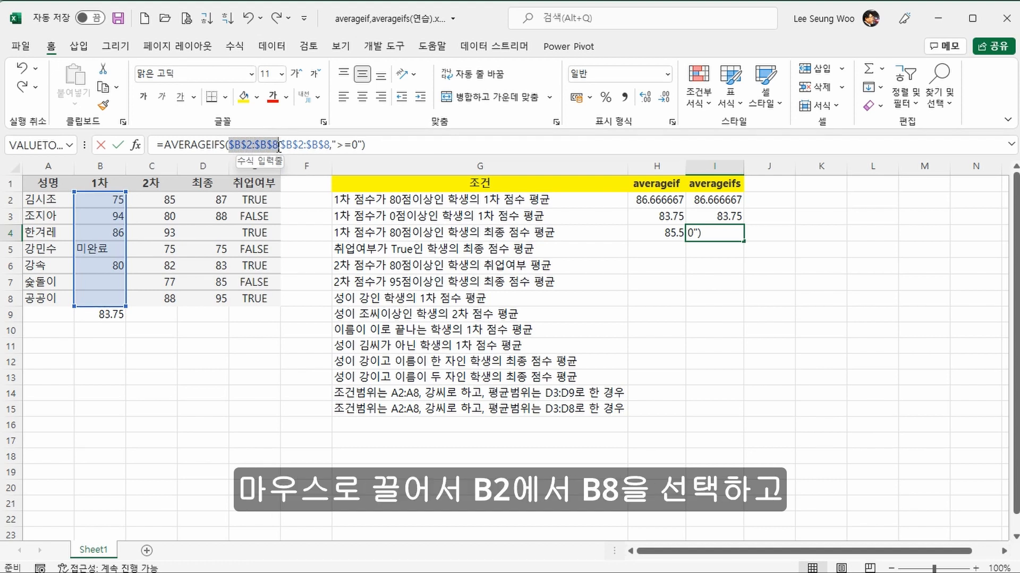
drag(278, 147, 278, 145)
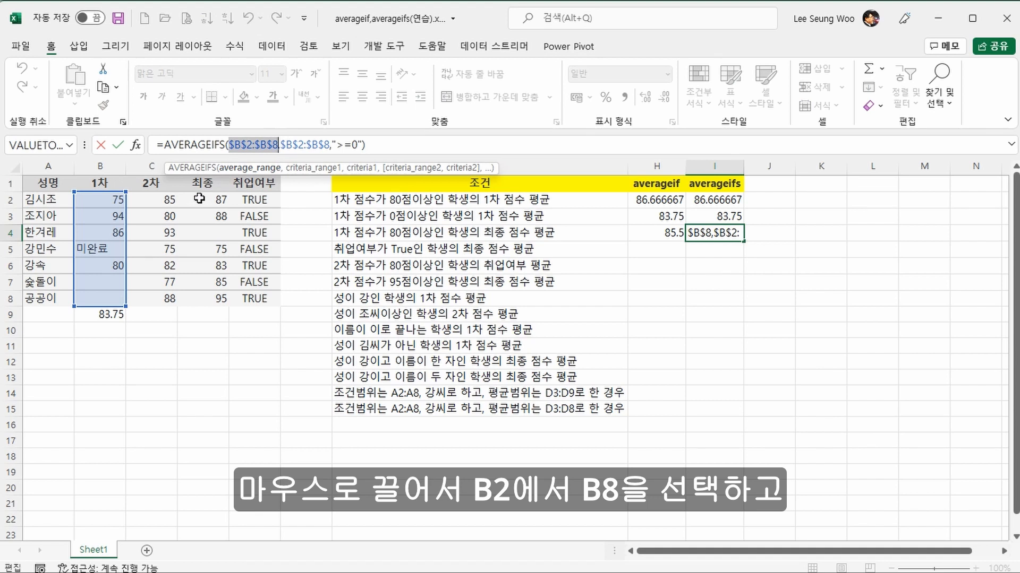
drag(199, 198, 196, 293)
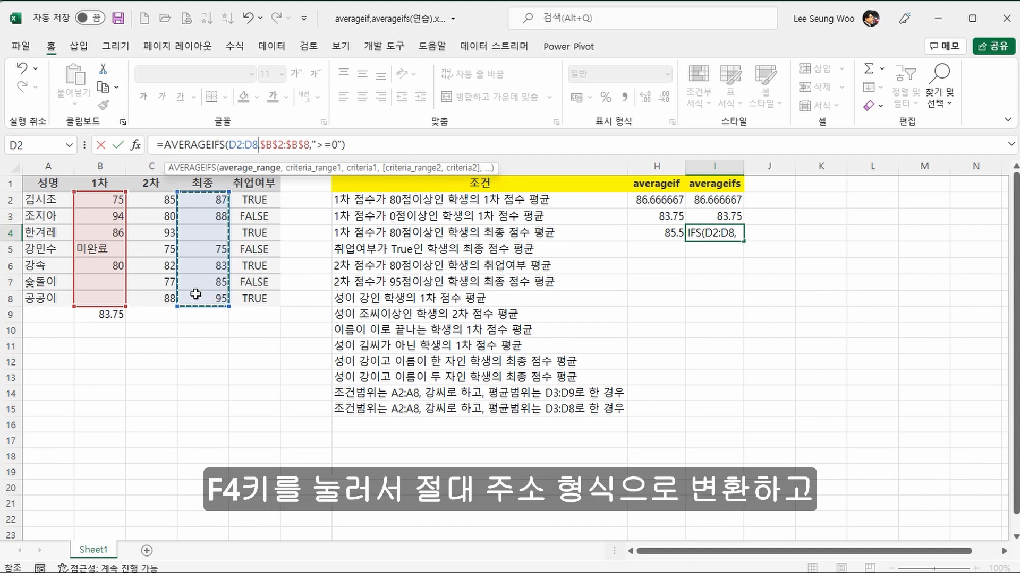
key(F4)
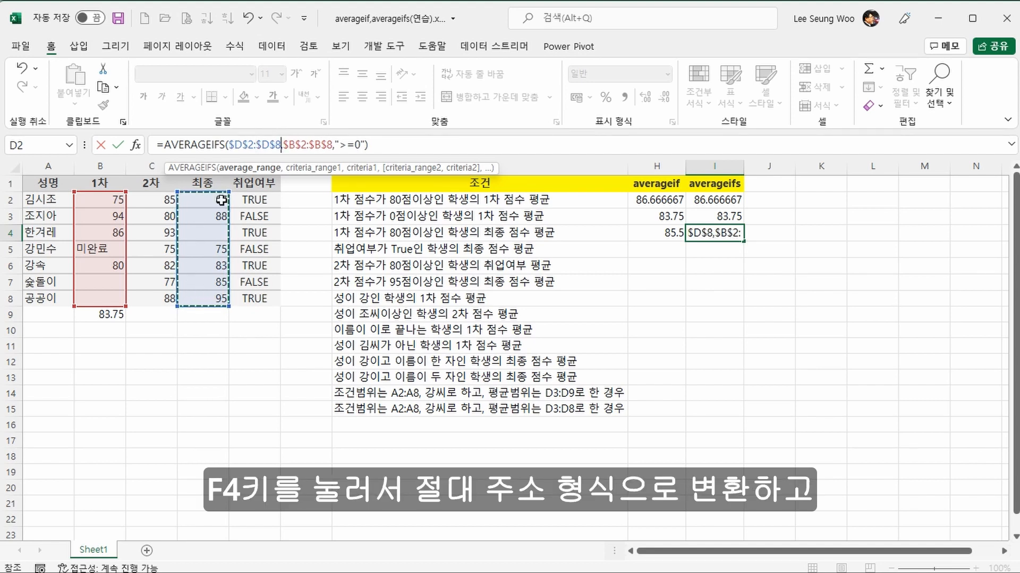
Step: Change the criterion of the AVERAGEIFS formula in I4 to ">=80"
click(356, 145)
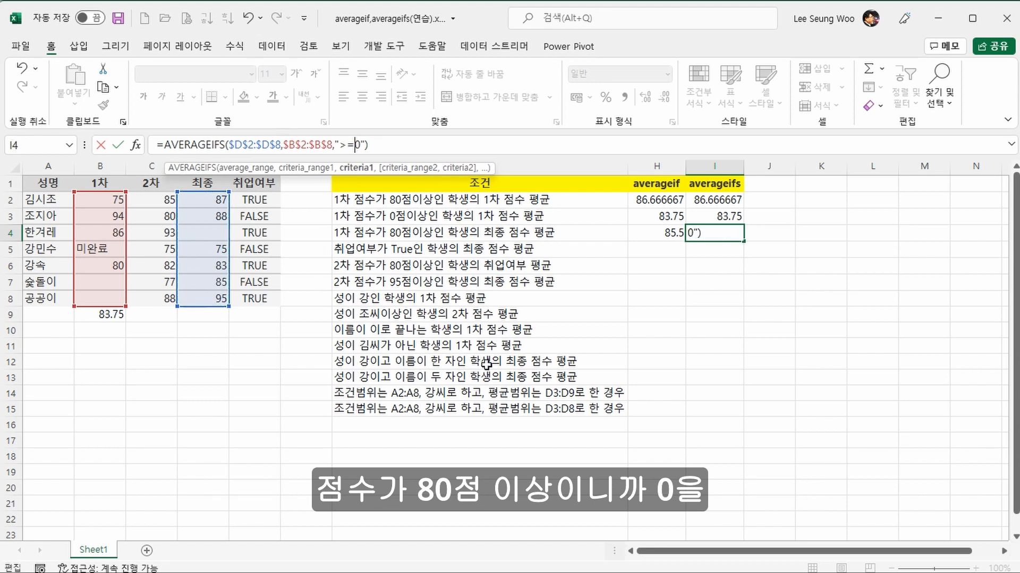
text(8)
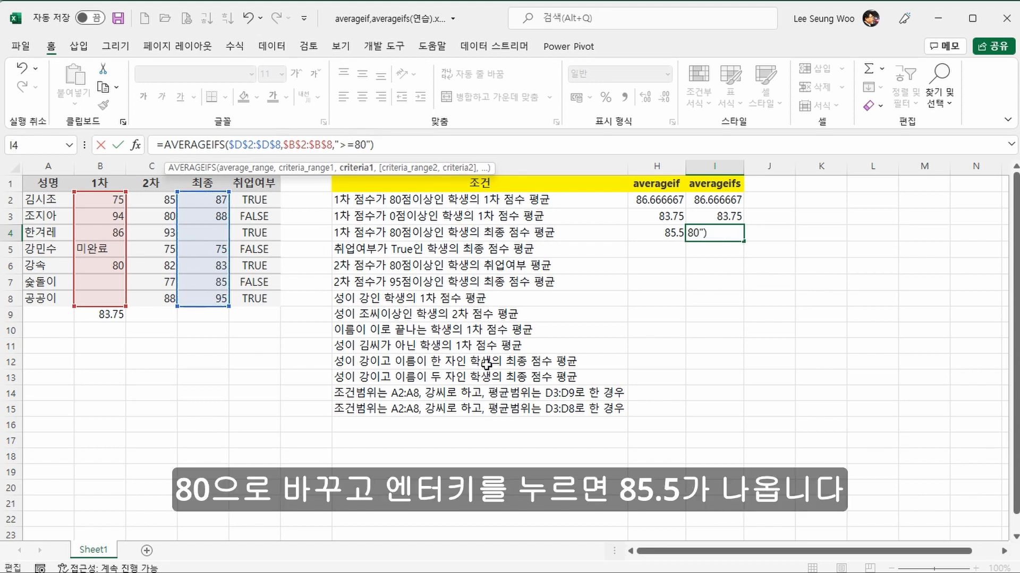
key(Return)
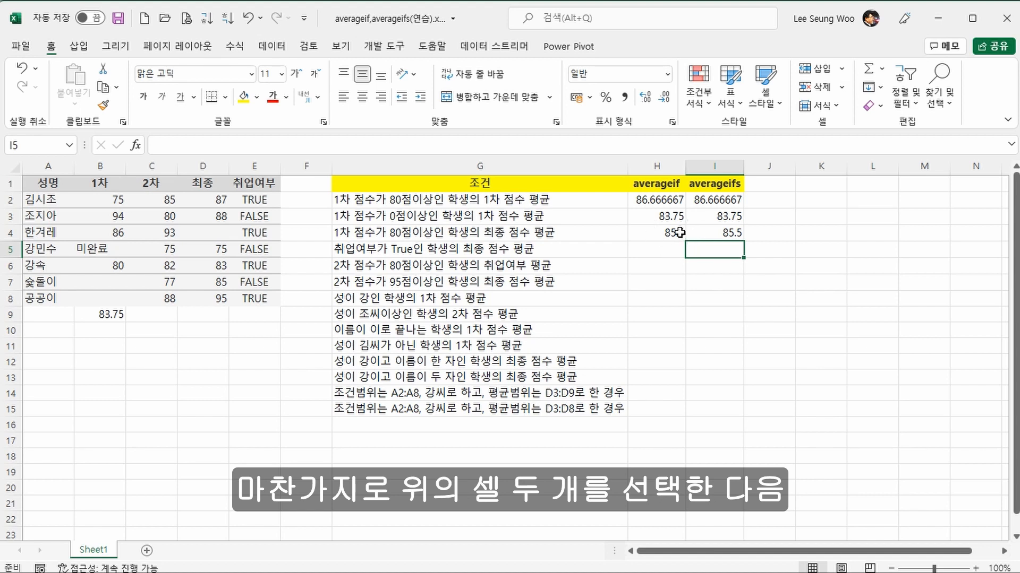
Step: Copy the formulas in H4:I4 down to row 5 and set the AVERAGEIF criteria range in H5 to $E$2:$E$8
drag(678, 232, 746, 256)
click(667, 249)
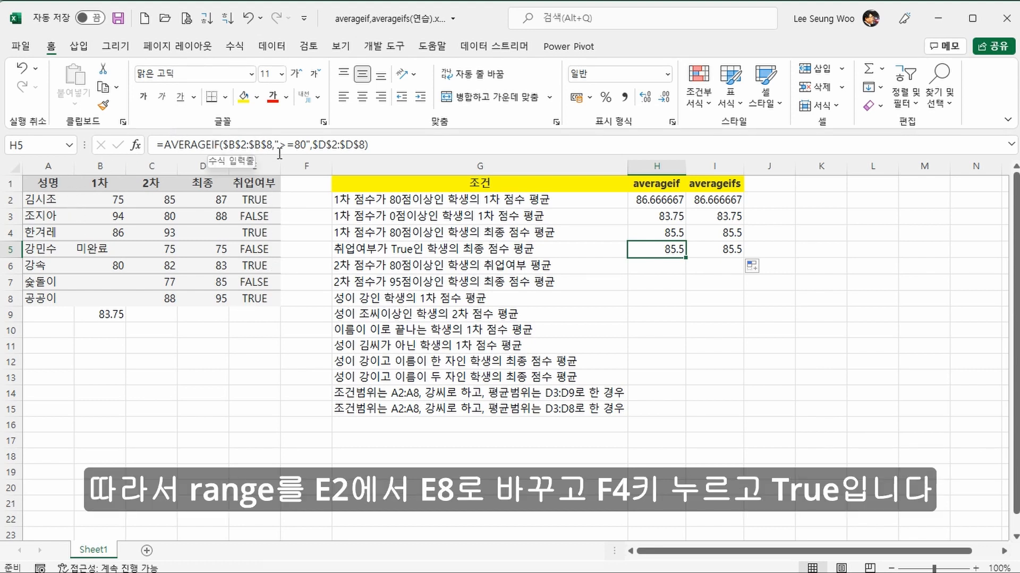
drag(224, 144, 273, 144)
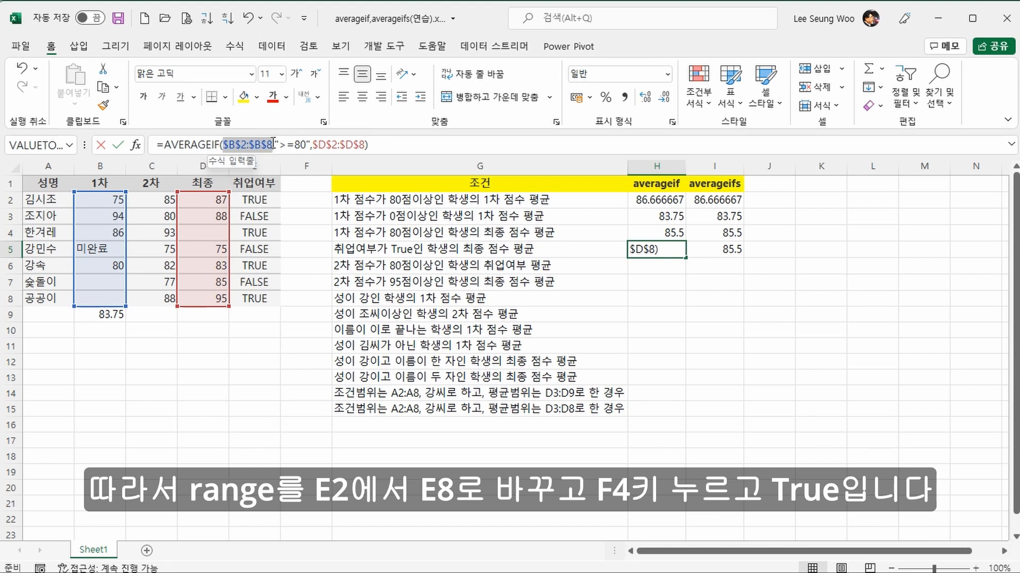
click(263, 195)
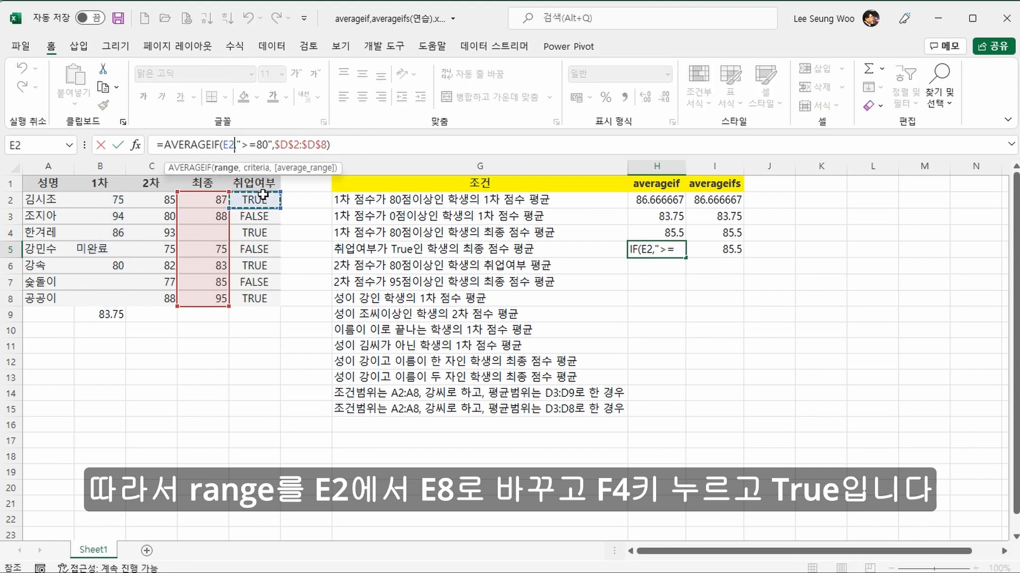
drag(263, 195, 261, 314)
drag(260, 301, 262, 300)
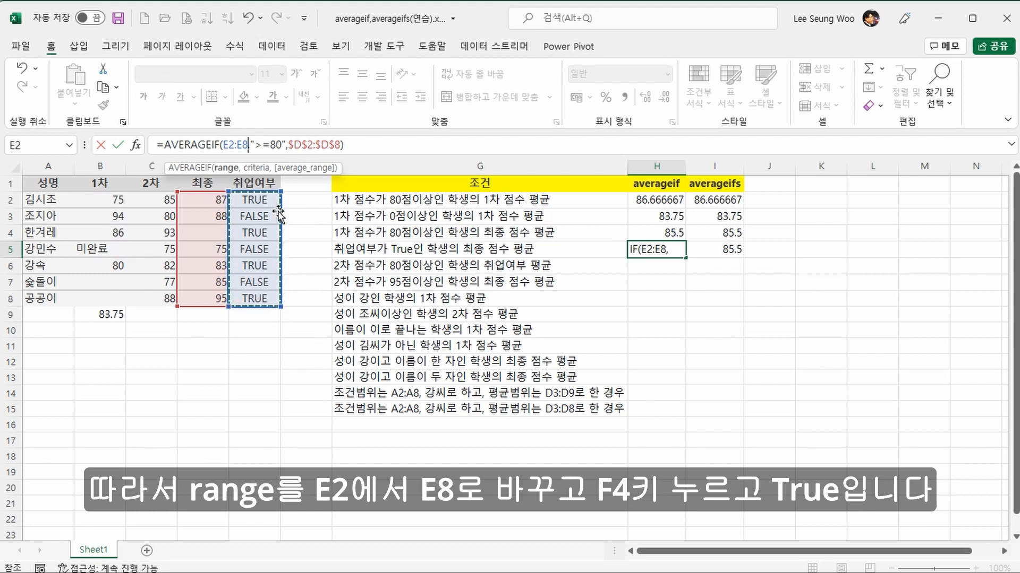
key(F4)
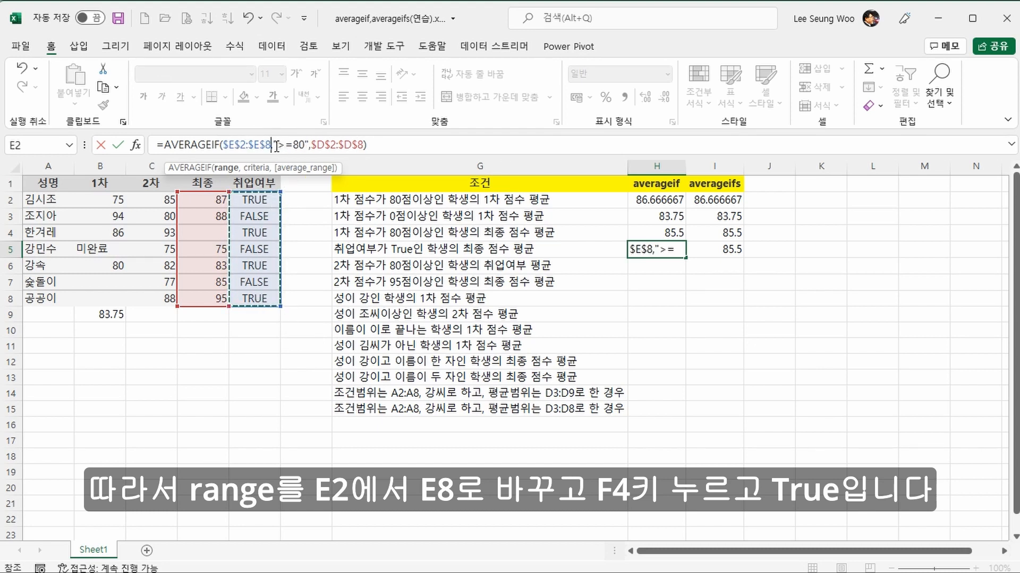
Step: Change the criterion of the AVERAGEIF formula in H5 to the logical value TRUE, without quotation marks
drag(273, 148, 309, 148)
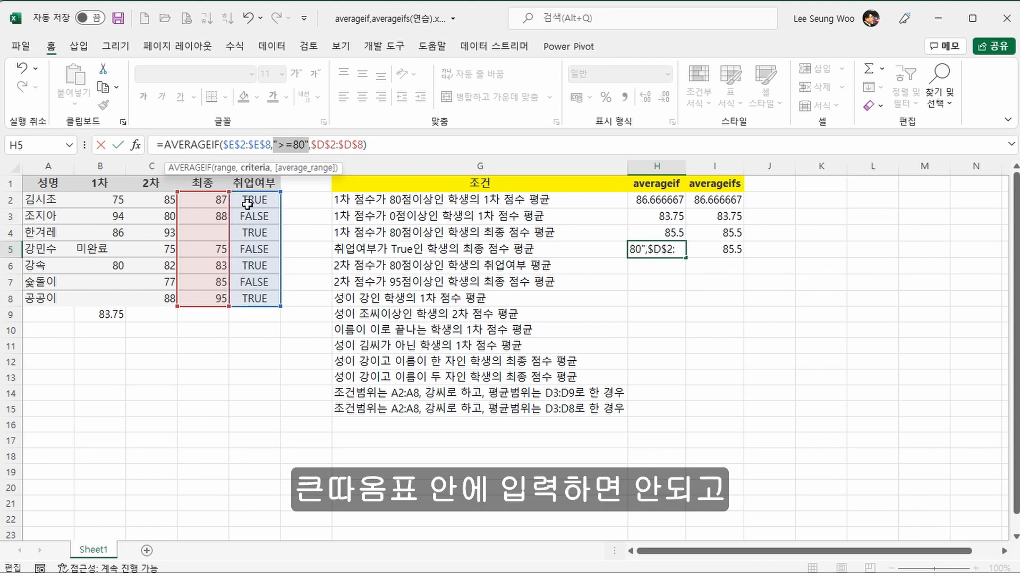
text(true)
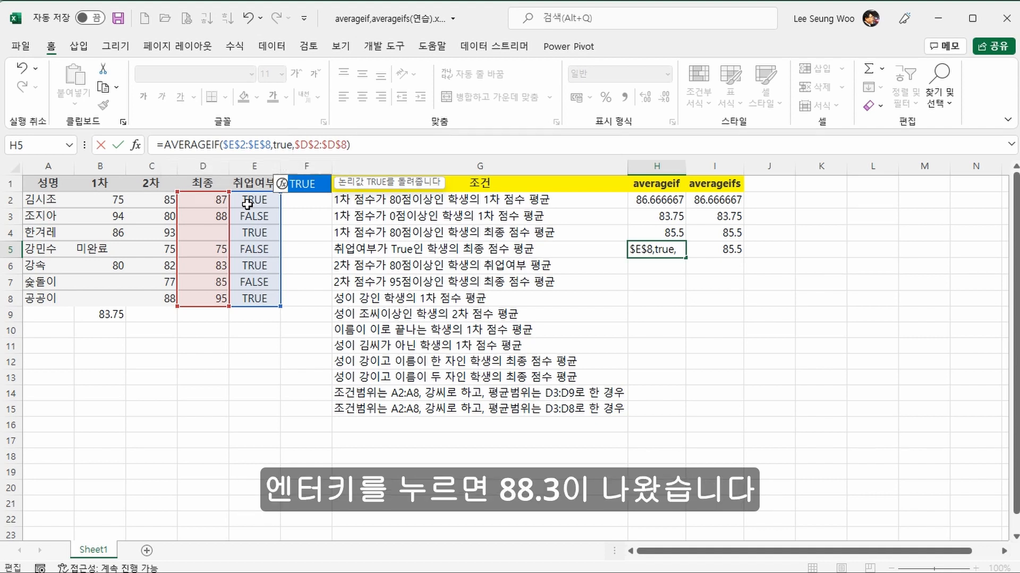
key(Return)
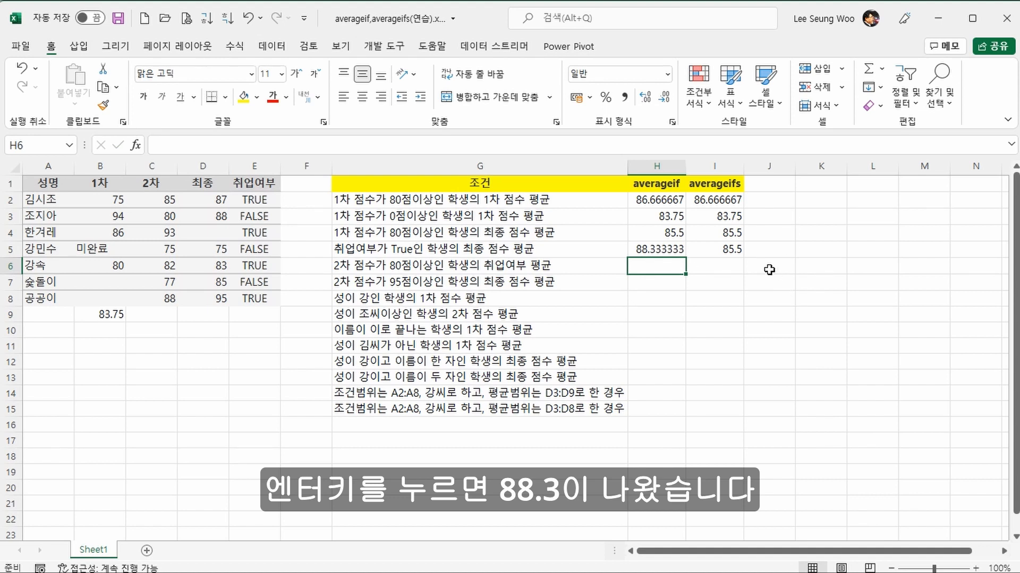
Step: Set the criteria range of the AVERAGEIFS formula in I5 to $E$2:$E$8 and its criterion to TRUE
click(732, 250)
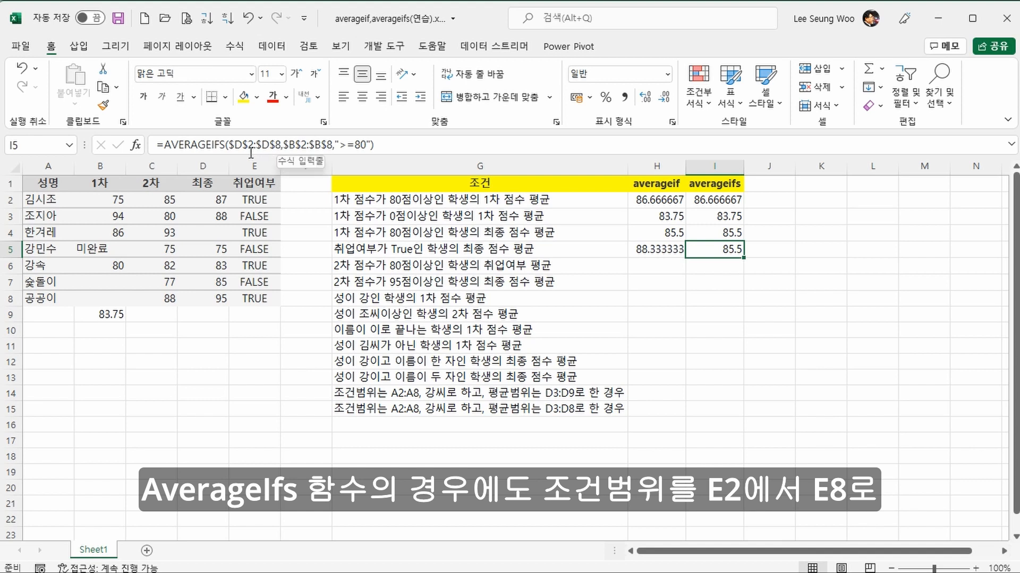
drag(283, 145, 329, 147)
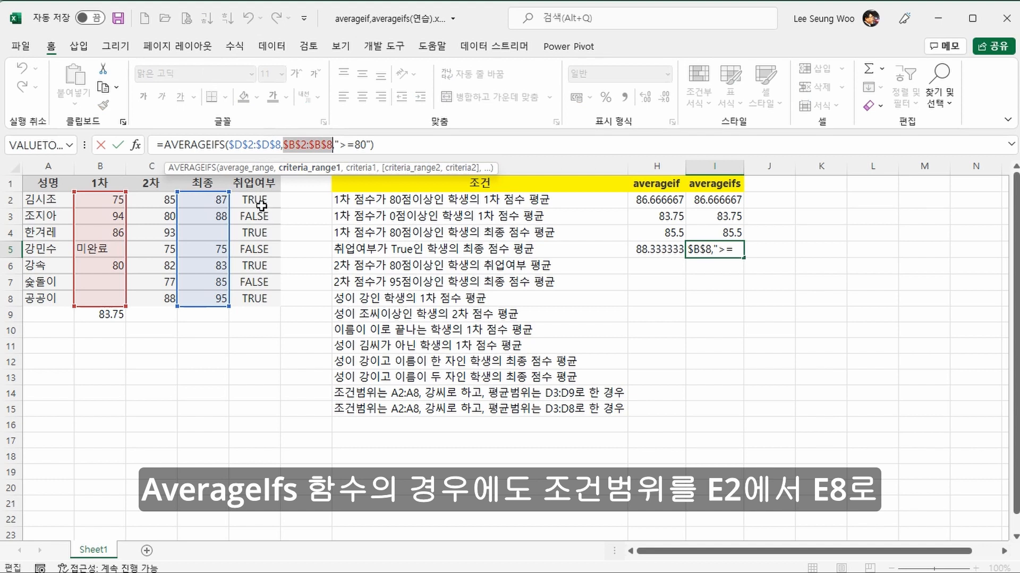
drag(260, 205, 261, 298)
key(F4)
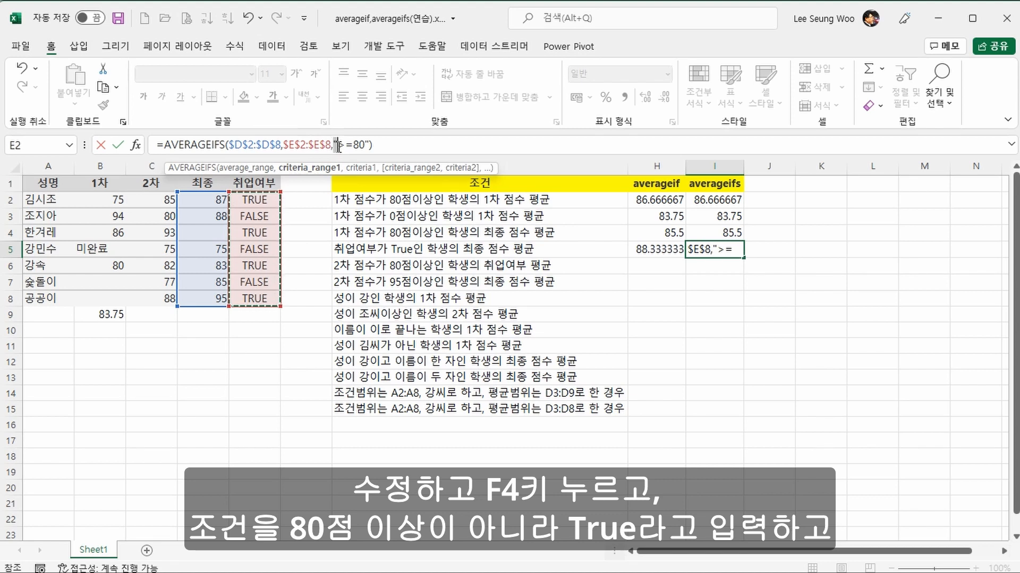
drag(336, 146, 370, 145)
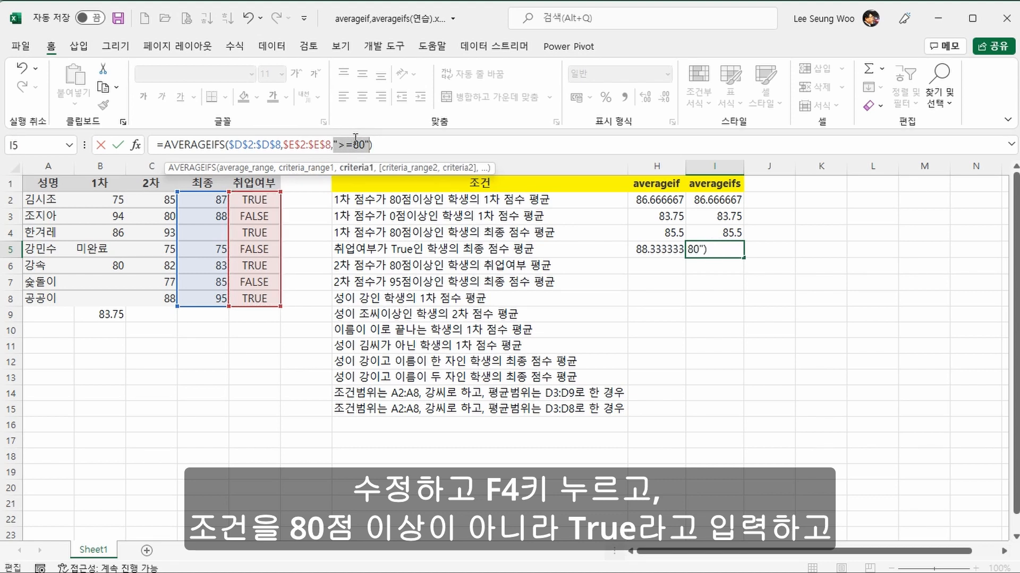
text(true)
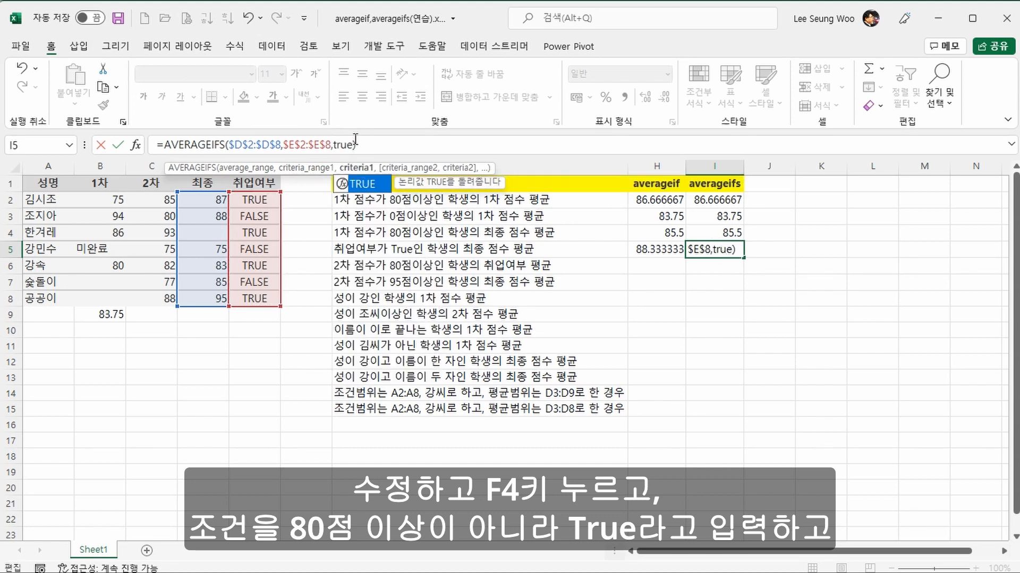
key(Return)
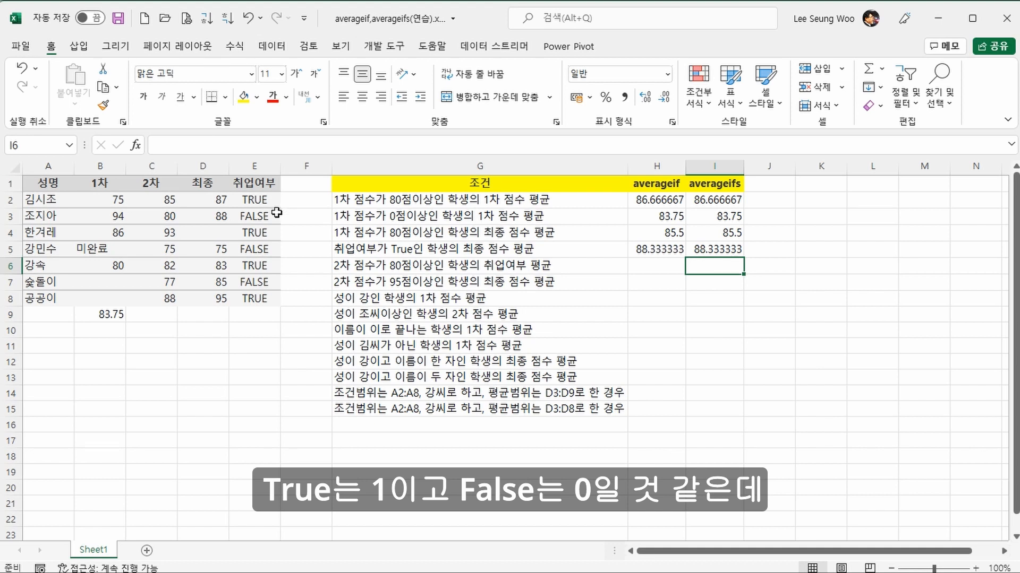
Step: Copy the AVERAGEIF and AVERAGEIFS formulas in H5:I5 down to row 6
click(674, 265)
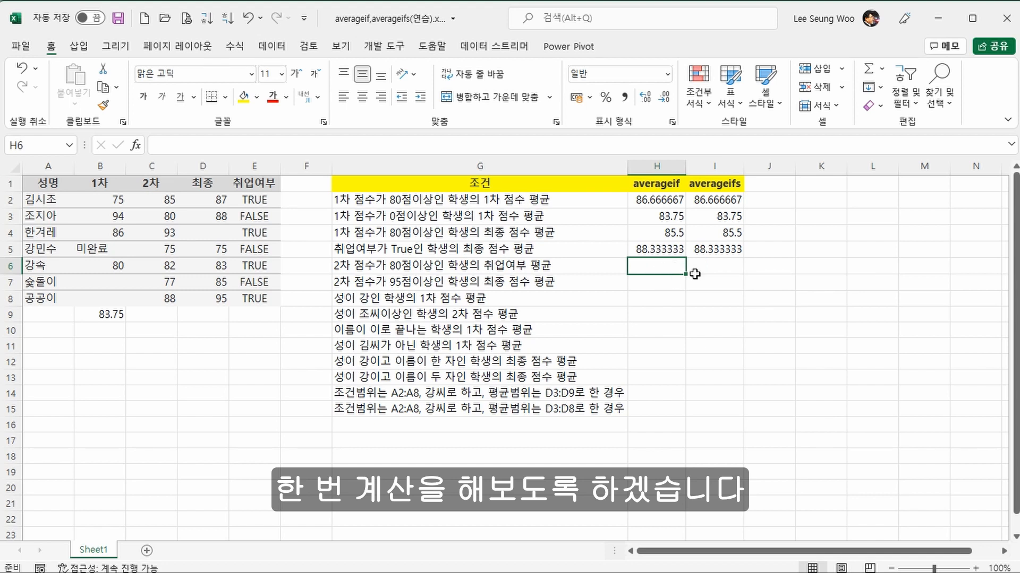
click(672, 248)
drag(672, 248, 742, 274)
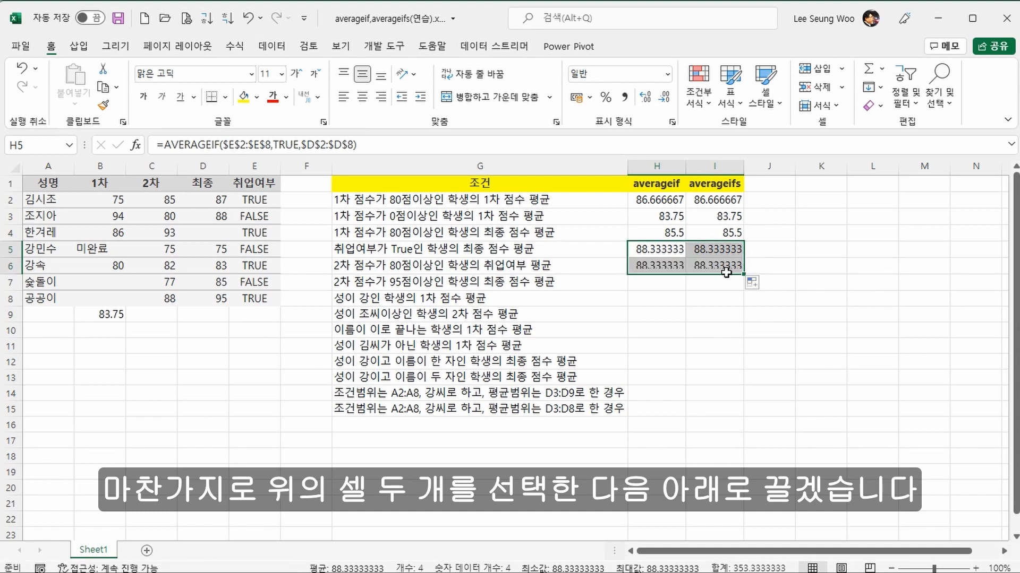
Step: Replace the criteria range of the AVERAGEIF formula in H6 with the absolute range $C$2:$C$8
click(651, 262)
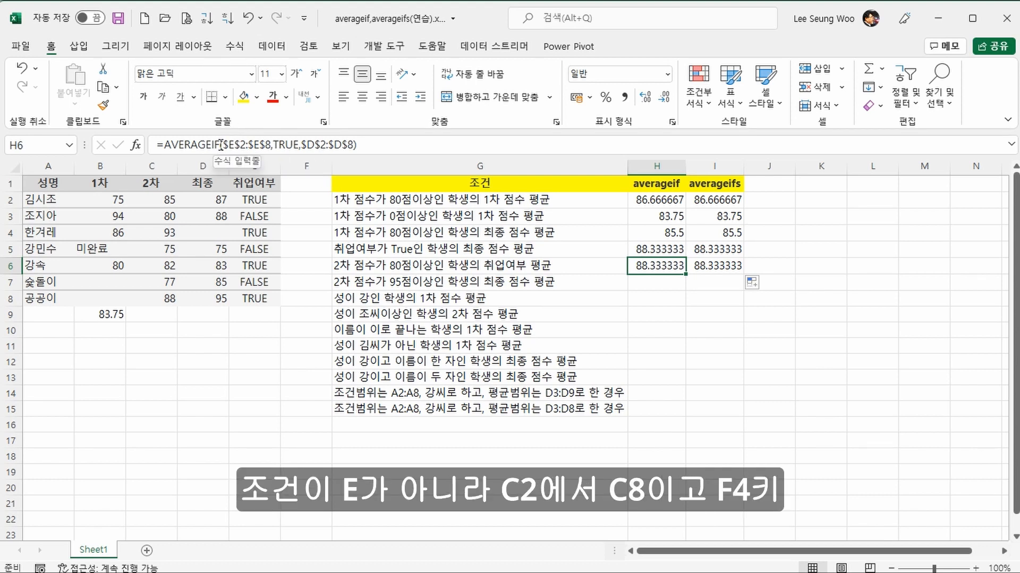
drag(222, 145, 274, 144)
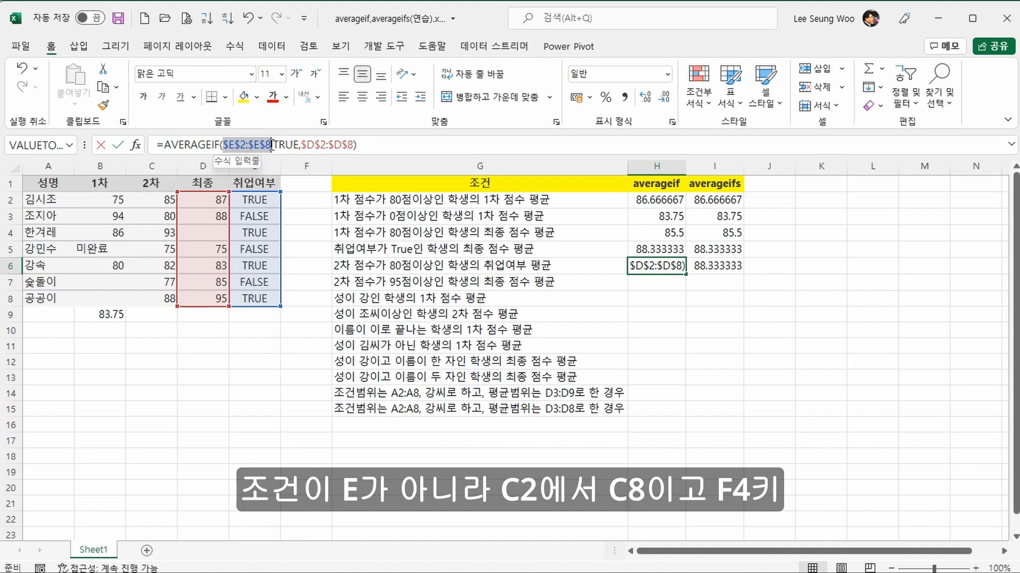
click(154, 193)
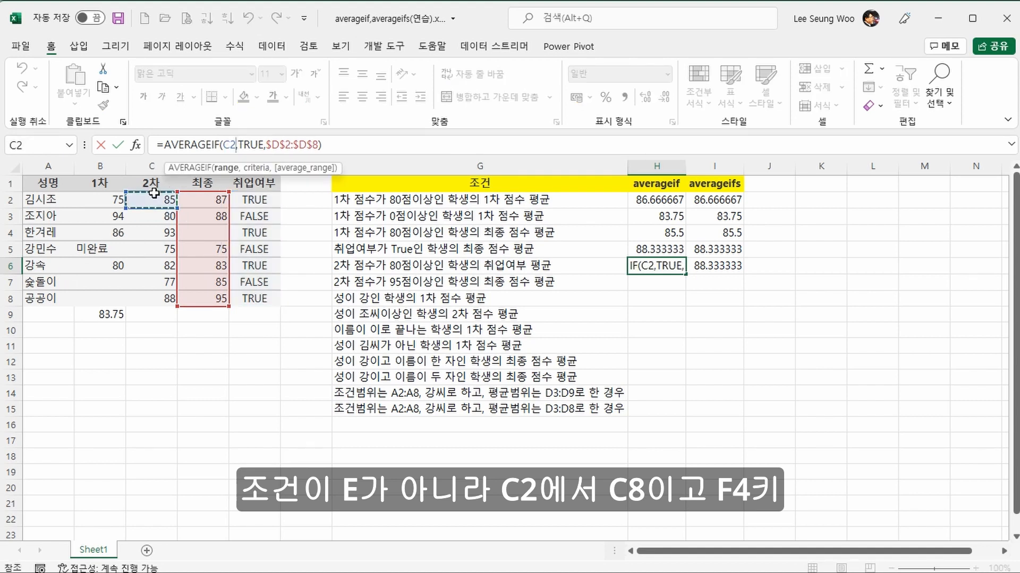
drag(154, 193, 172, 292)
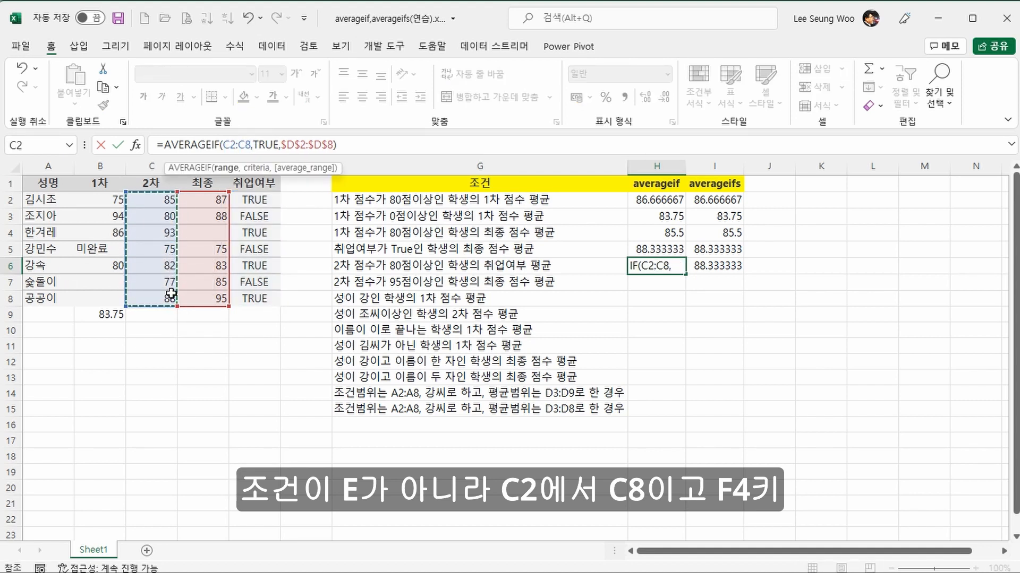
key(F4)
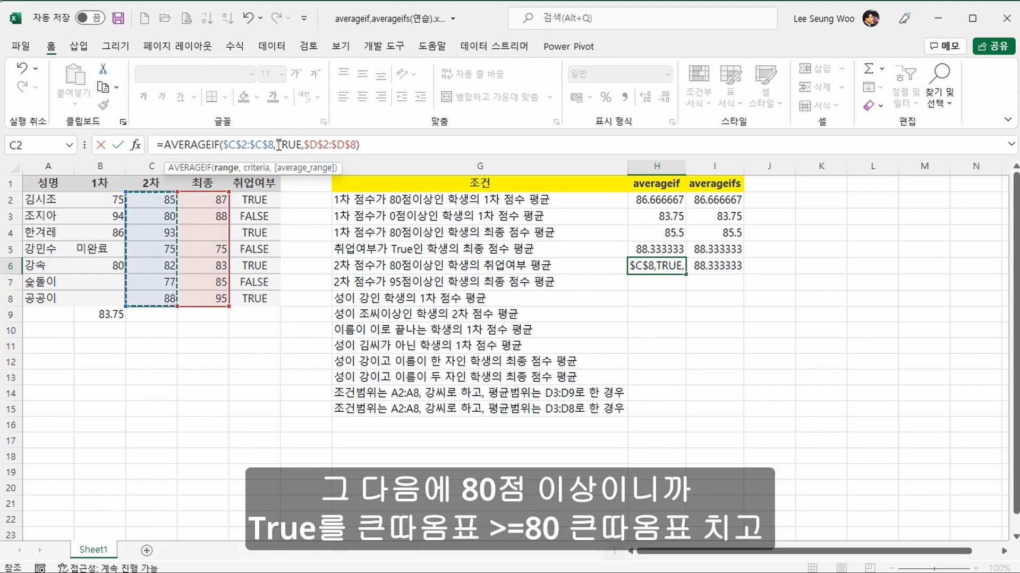
Step: Change the criterion of the AVERAGEIF formula in H6 to ">=80"
drag(276, 145, 300, 145)
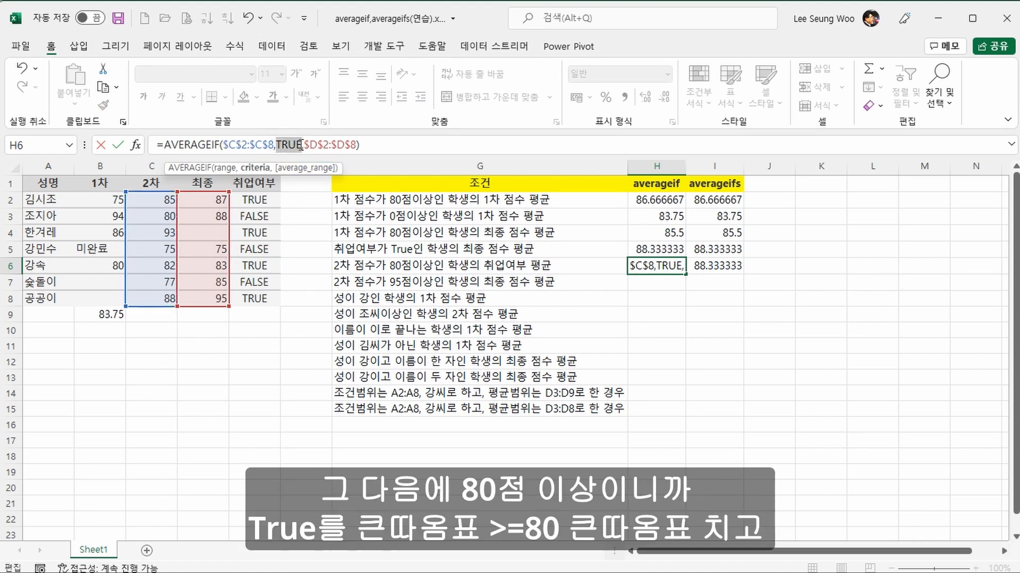
text(")
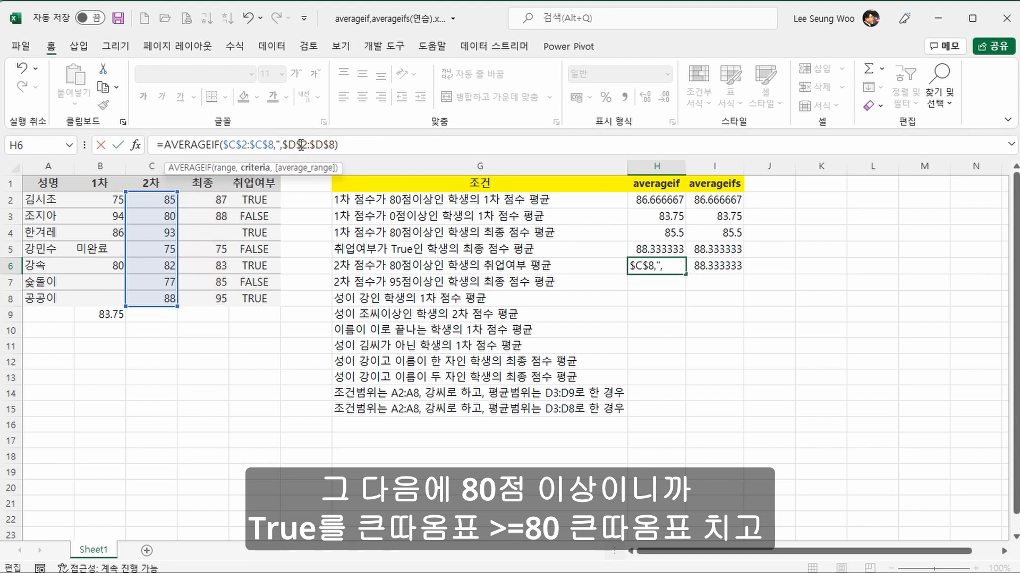
text(>=80")
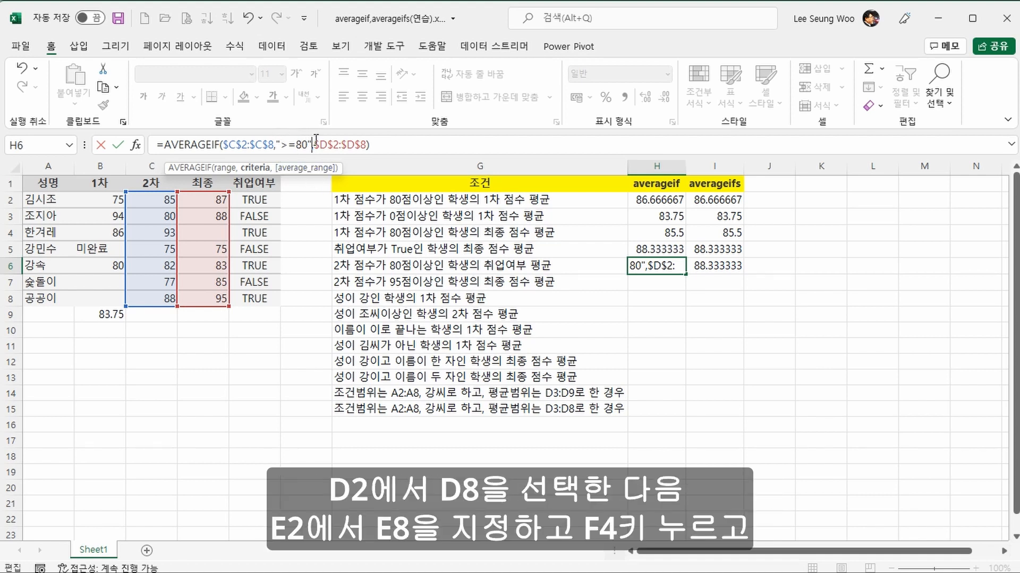
Step: Replace the average range of the AVERAGEIF formula in H6 with the absolute range $E$2:$E$8
drag(315, 143, 362, 142)
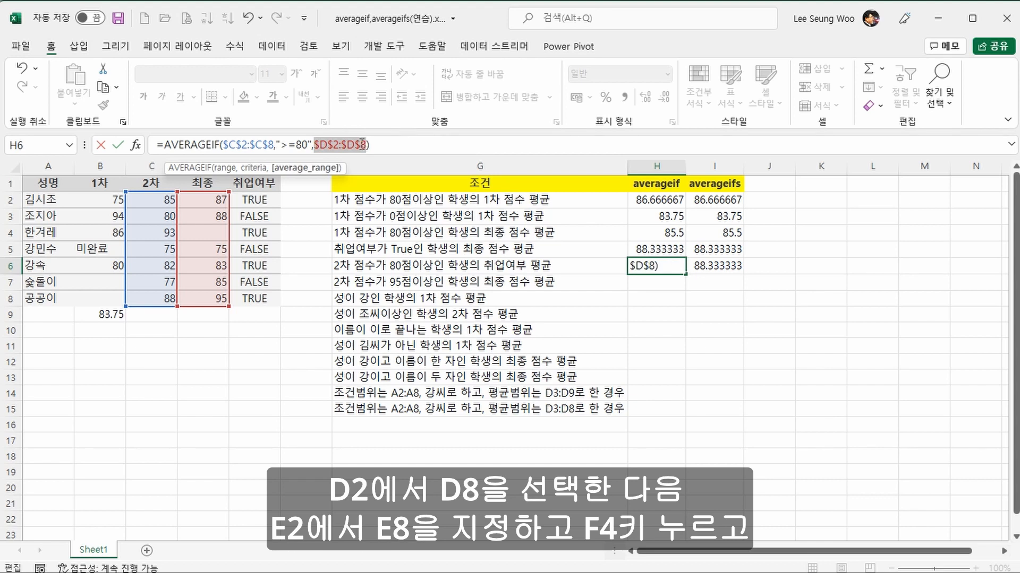
drag(272, 202, 271, 302)
key(F4)
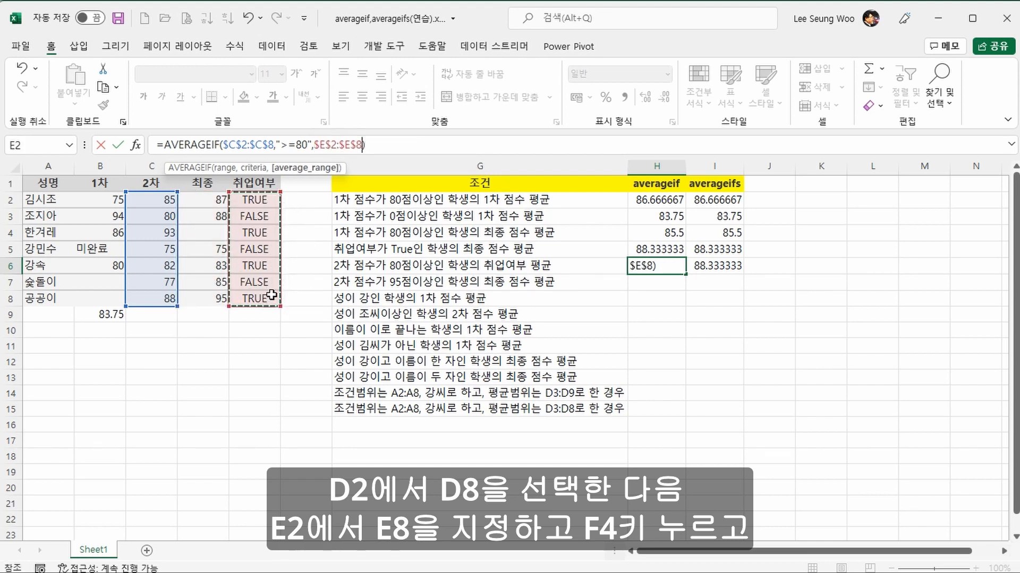
key(Return)
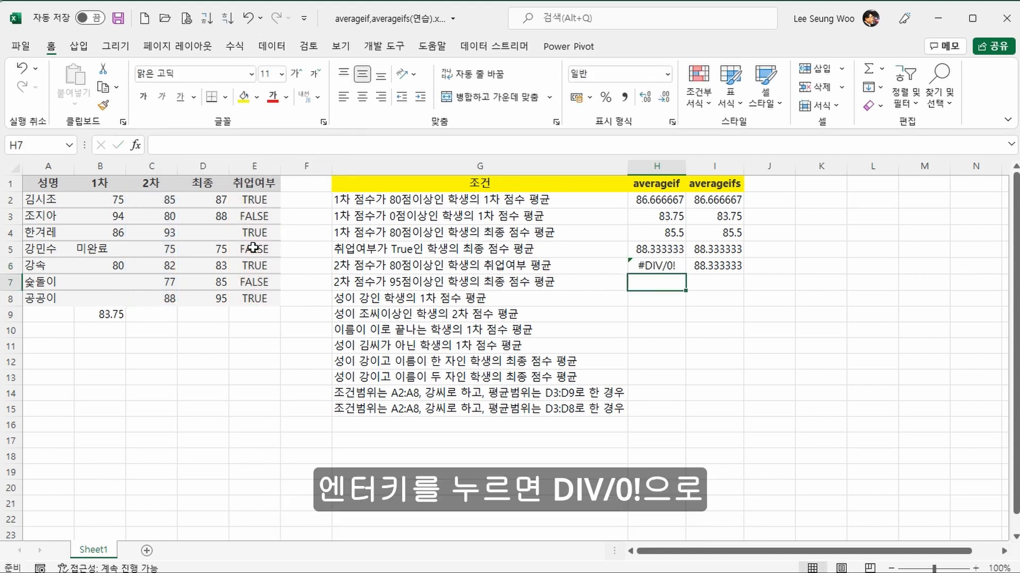
Step: Set the average range of the AVERAGEIFS formula in I6 to $E$2:$E$8 and its criteria range to $C$2:$C$8
key(Up)
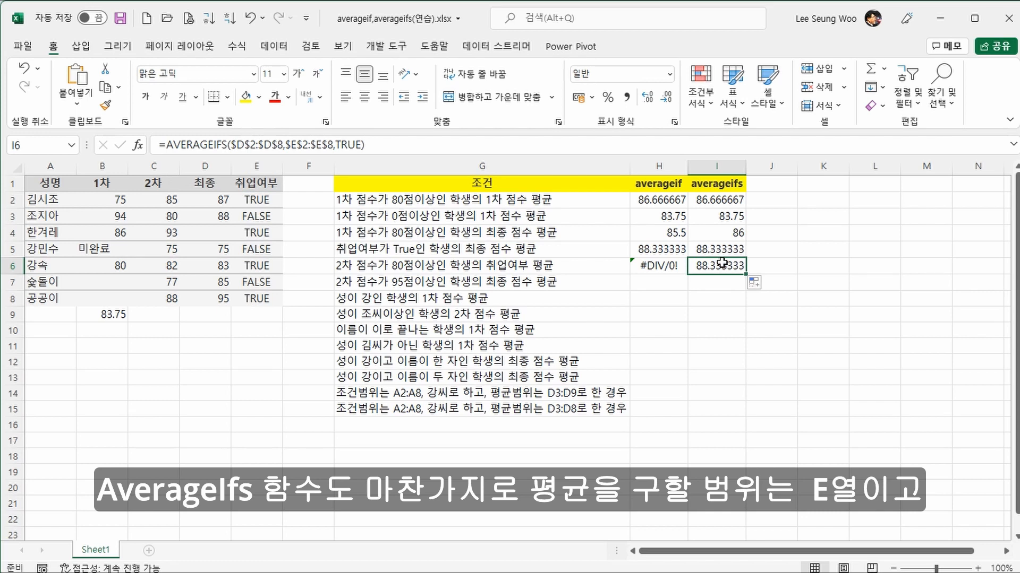
click(231, 145)
drag(232, 144, 284, 150)
drag(274, 202, 274, 300)
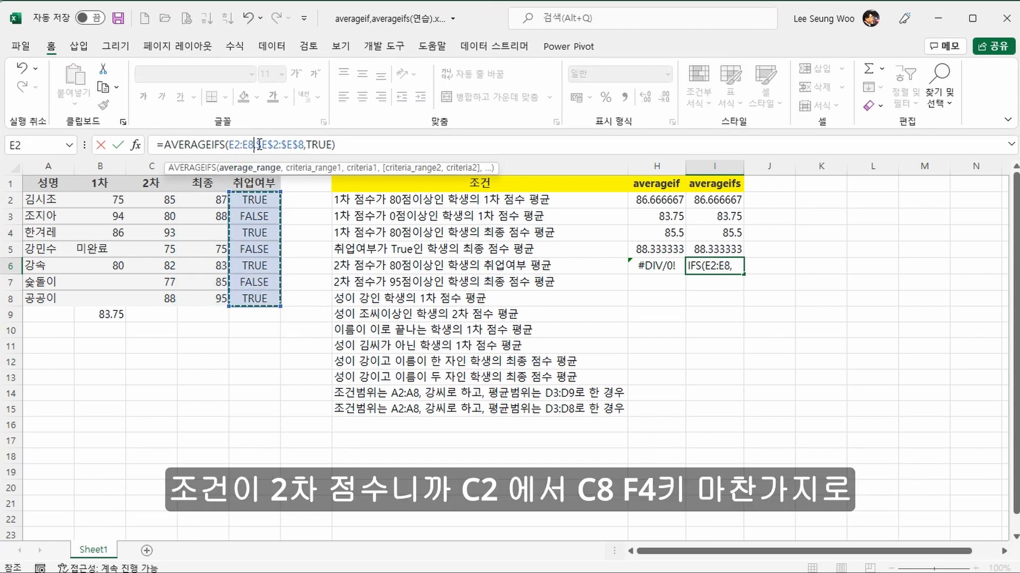
drag(256, 144, 304, 144)
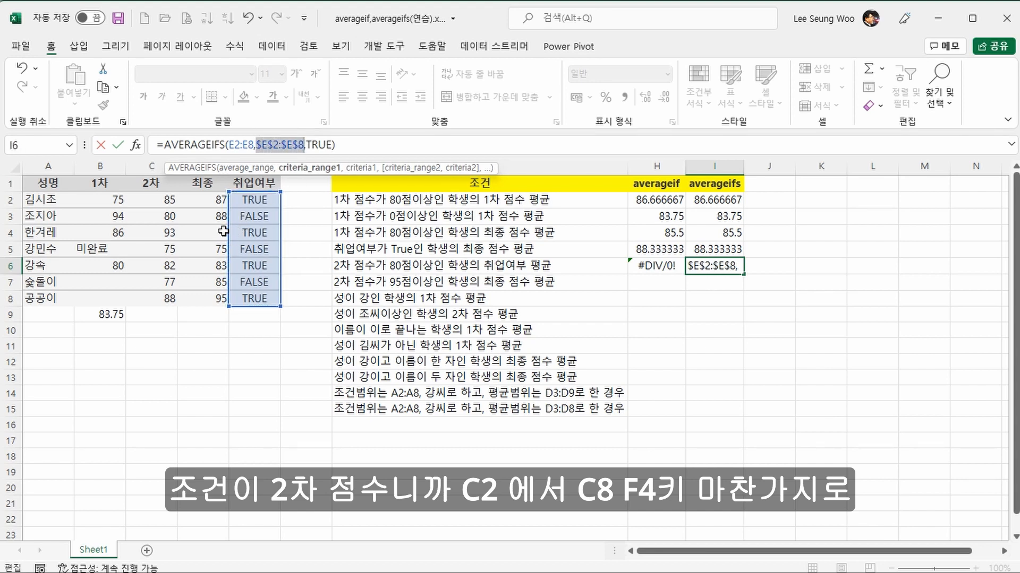
drag(165, 199, 152, 298)
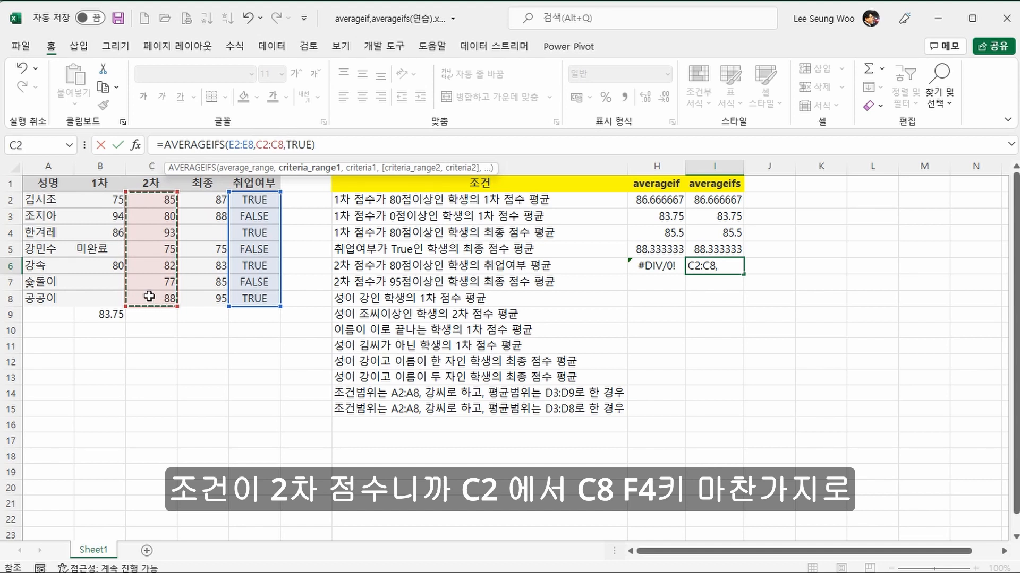
key(F4)
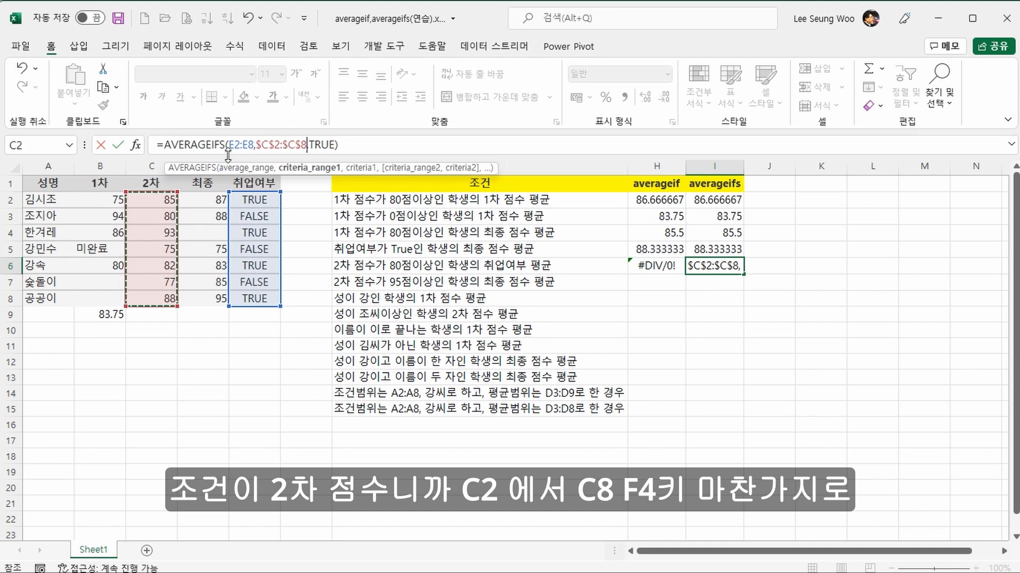
drag(229, 146, 252, 151)
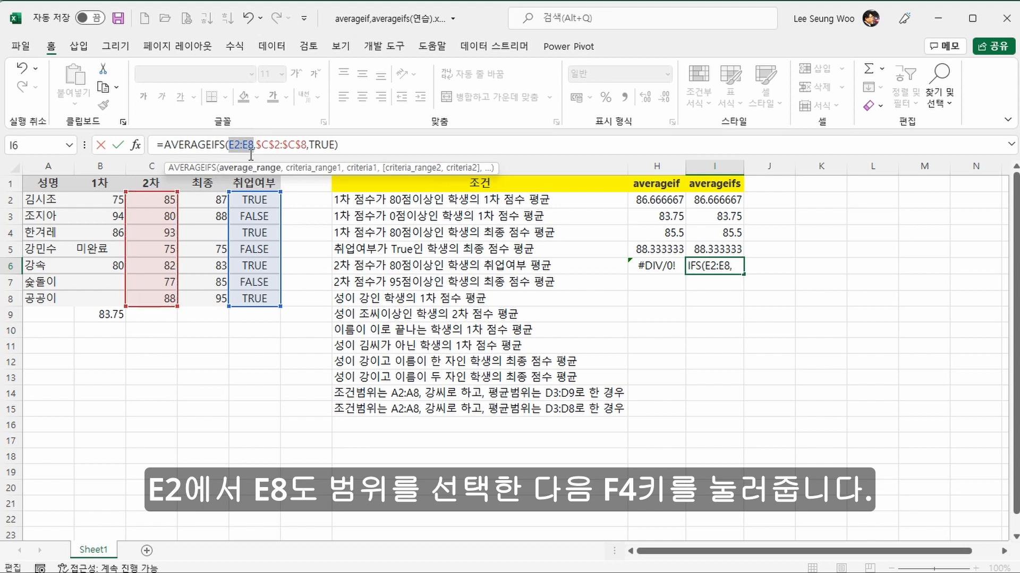
key(F4)
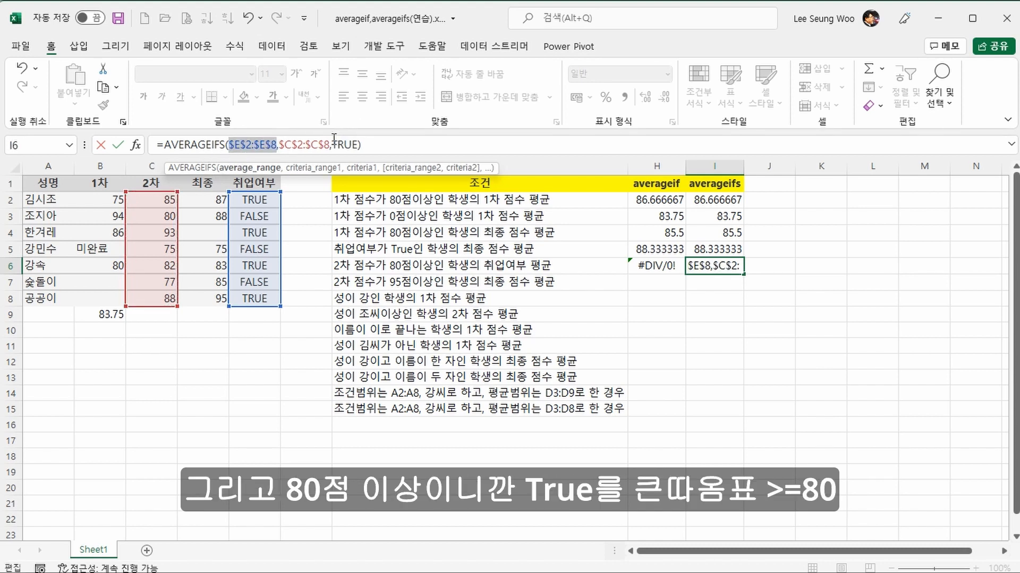
Step: Change the criterion of the AVERAGEIFS formula in I6 to ">=80"
drag(332, 144, 359, 143)
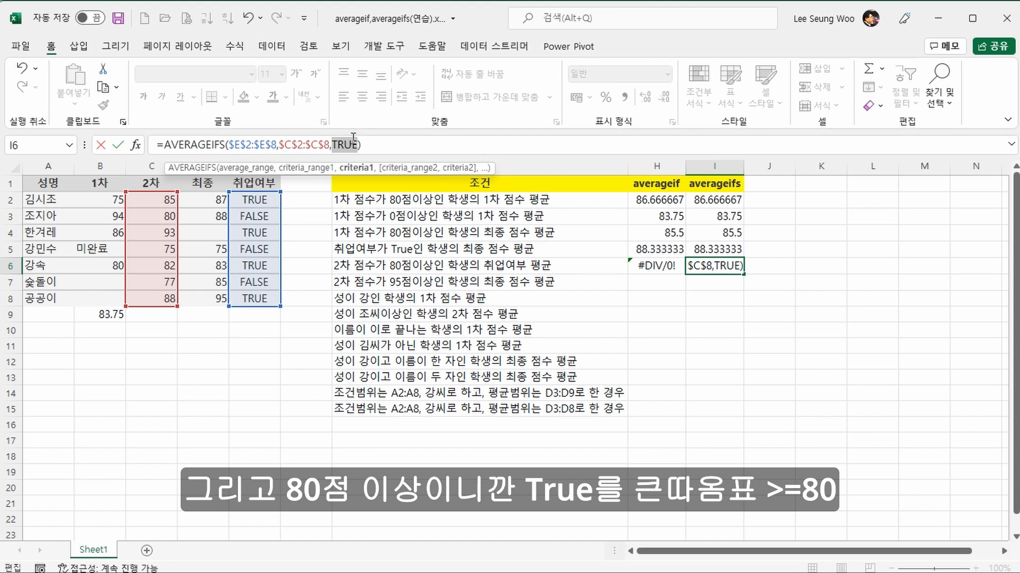
key(BackSpace)
text(">)
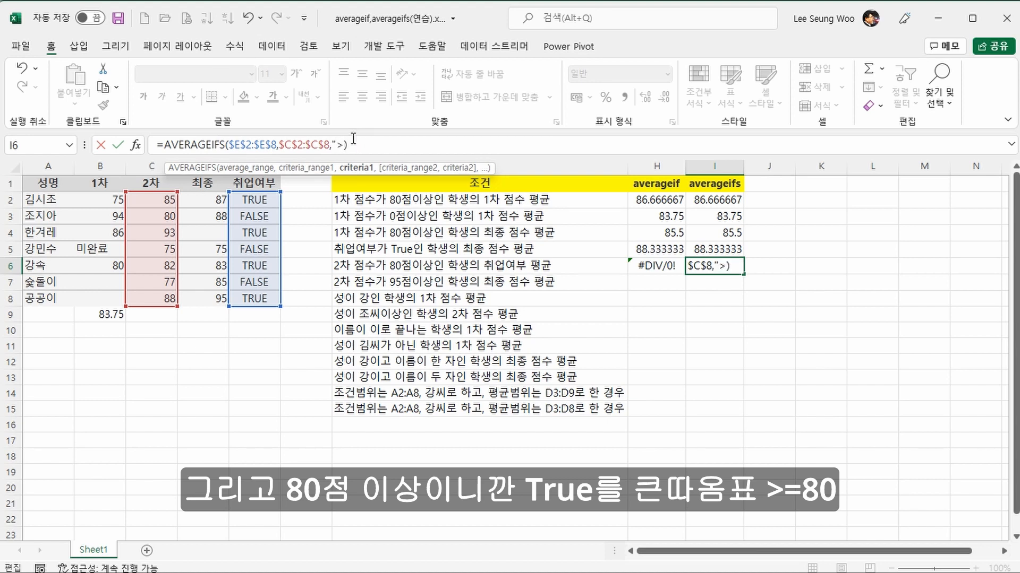
text(=80")
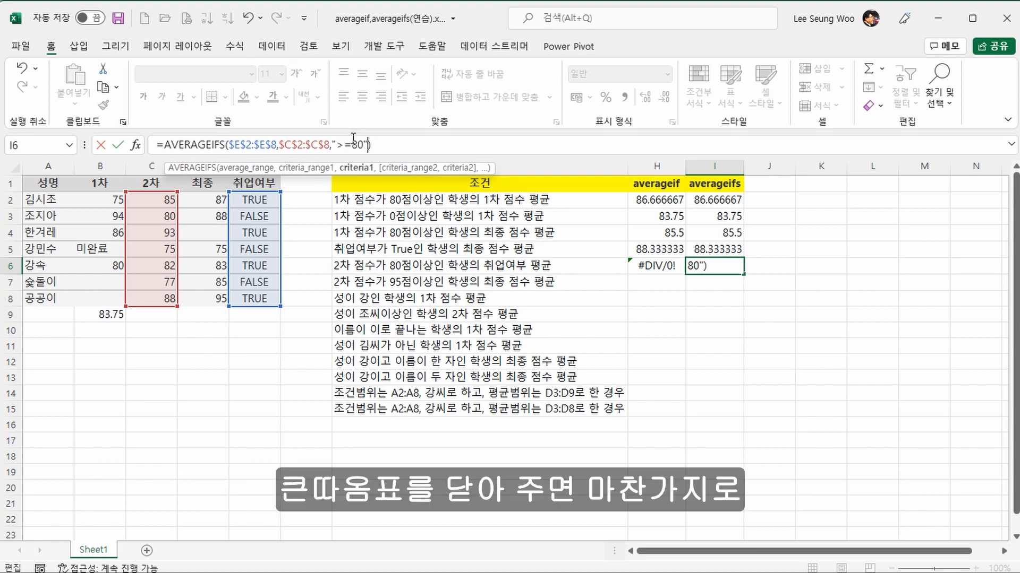
key(Return)
key(Up)
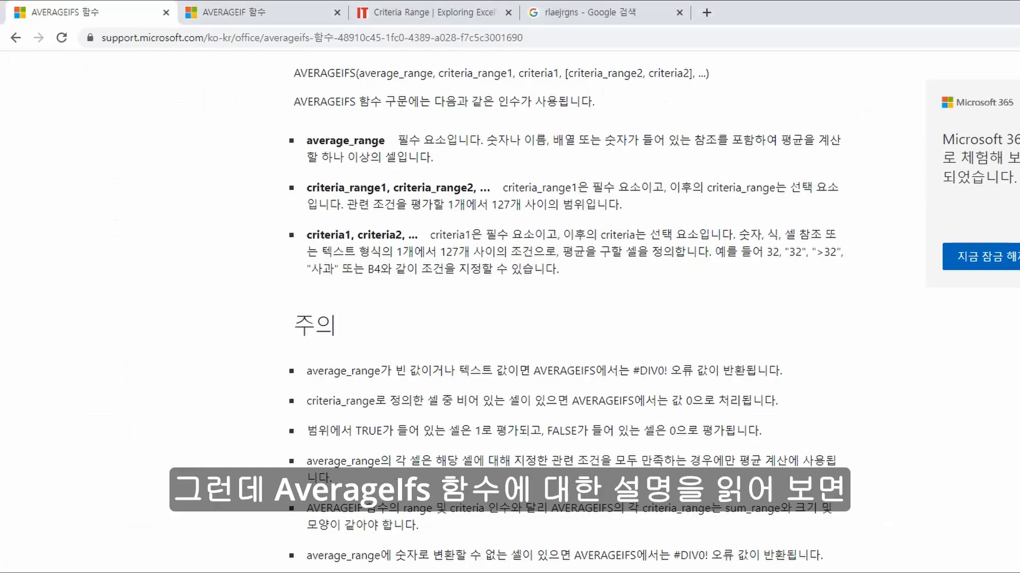
Step: Review the syntax and remarks on Microsoft's AVERAGEIFS help page in the browser, and return to the Excel workbook
scroll(715, 326, up, 8)
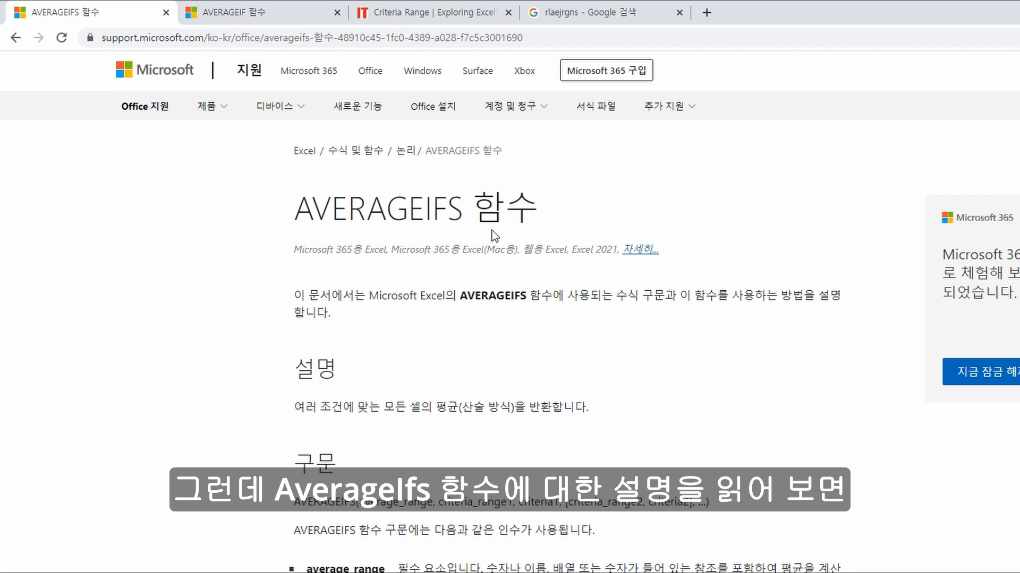
scroll(495, 244, down, 7)
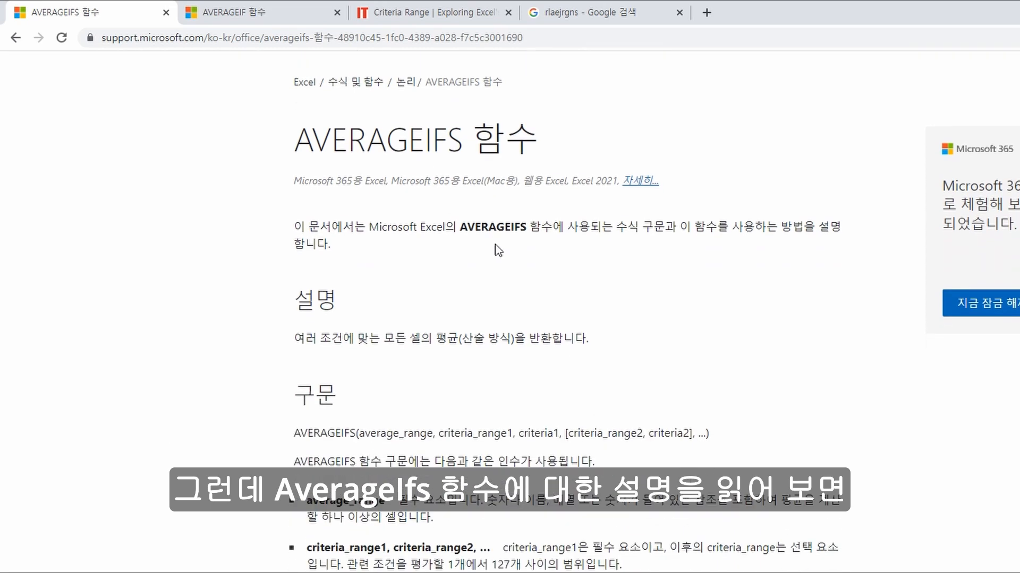
scroll(501, 267, down, 1)
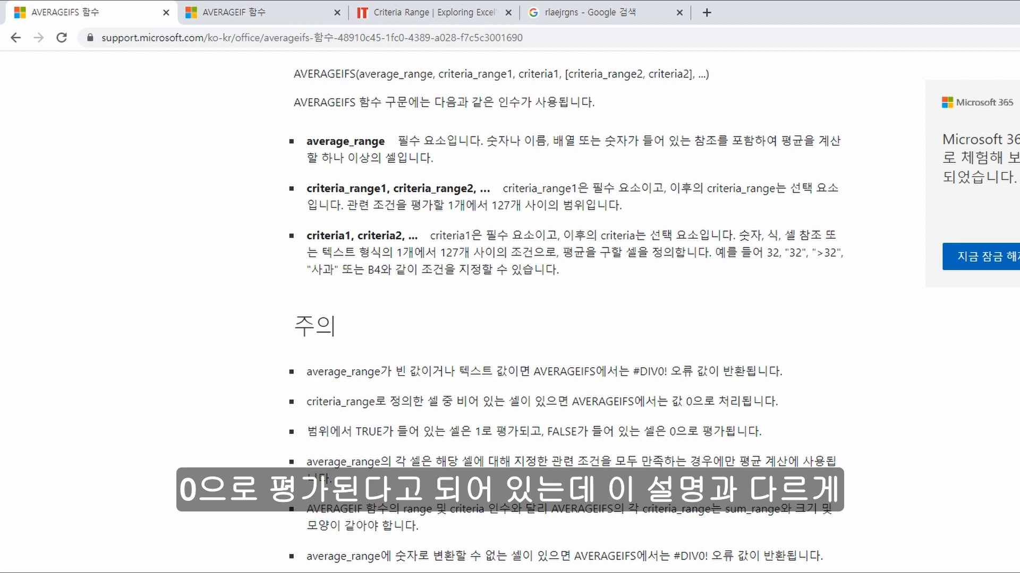
key(alt+Tab)
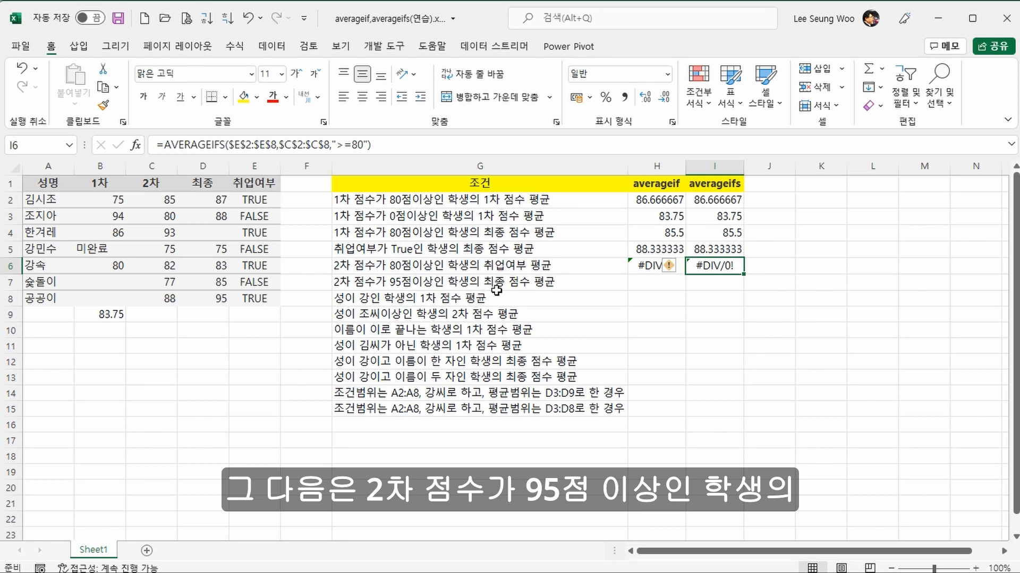
Step: Fill the formulas of H6:I6 down to row 7 and change the AVERAGEIF criterion in H7 to ">=95"
drag(649, 261, 742, 291)
click(655, 280)
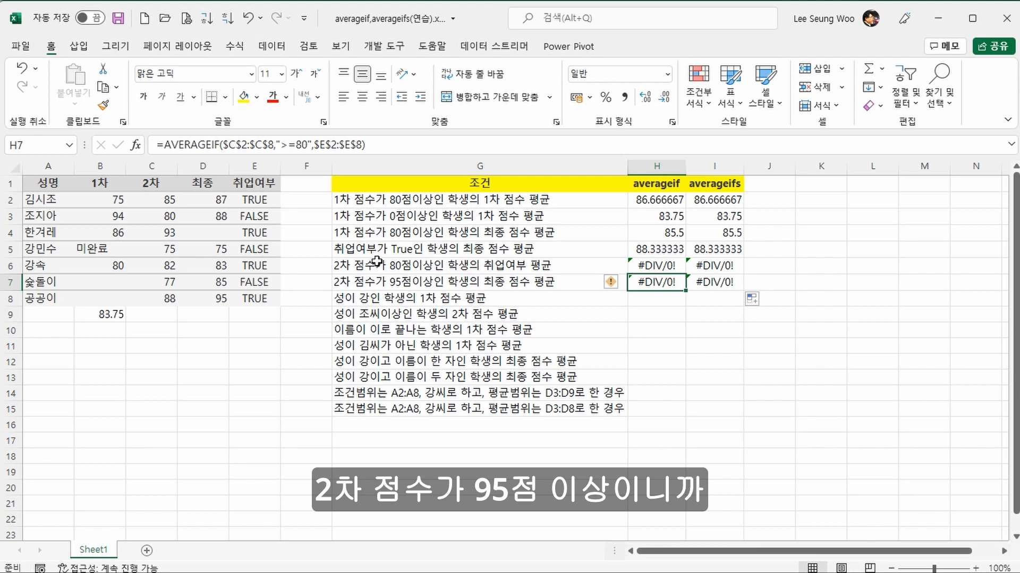
click(301, 145)
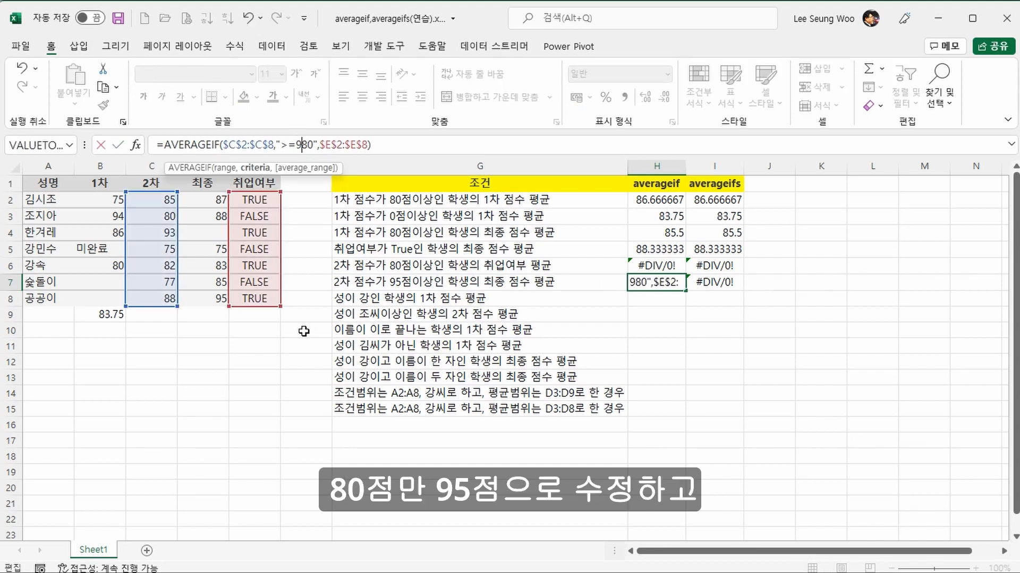
text(95)
key(Delete)
key(Delete)
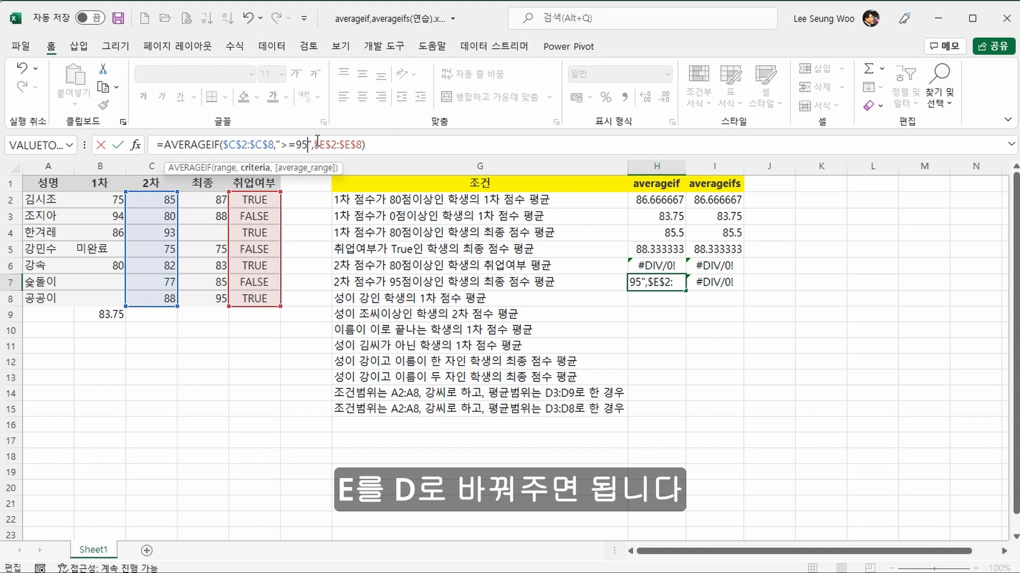
Step: Replace the average range of the AVERAGEIF formula in H7 with the absolute range $D$2:$D$8
drag(319, 141, 352, 139)
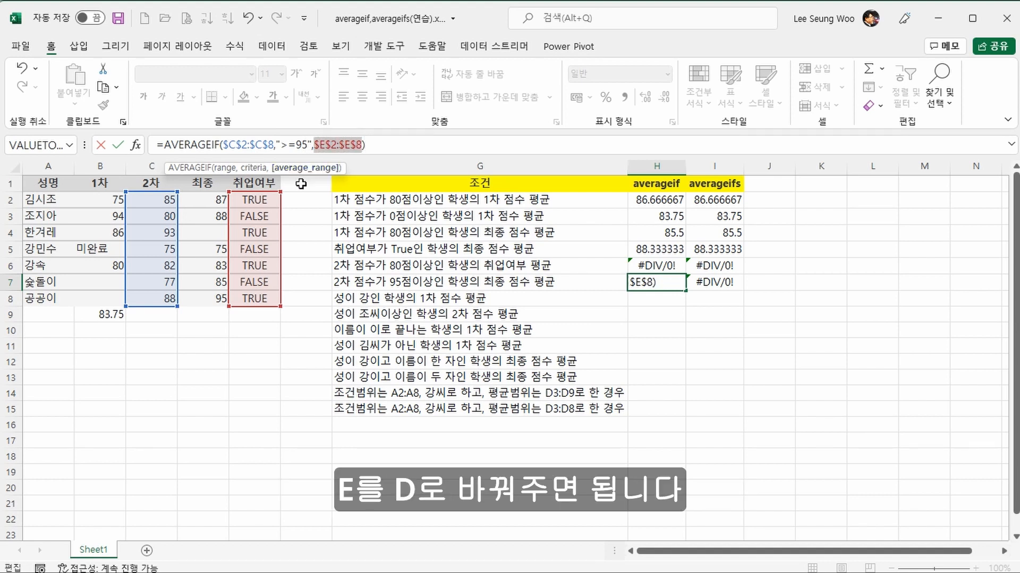
drag(224, 197, 220, 309)
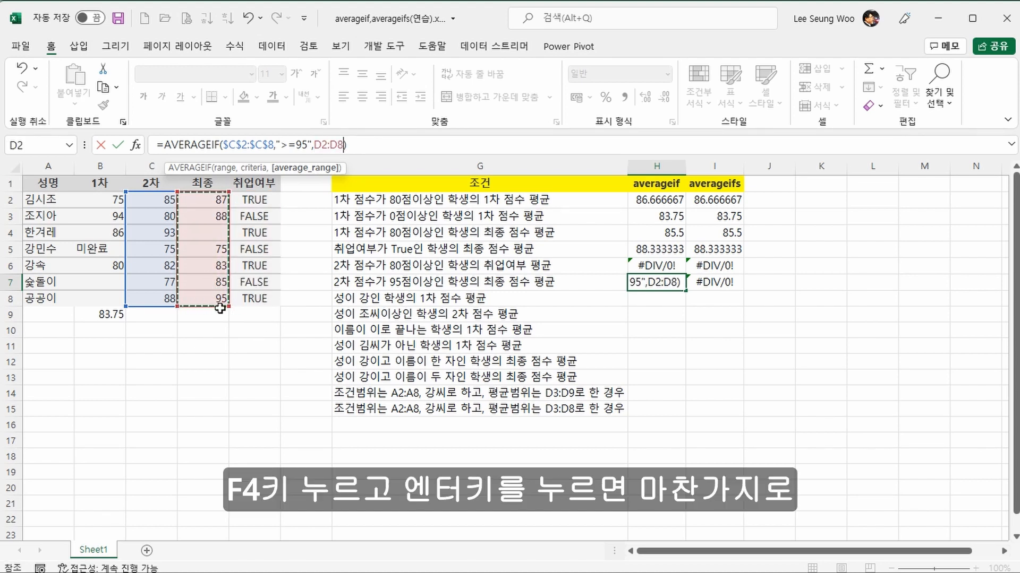
key(F4)
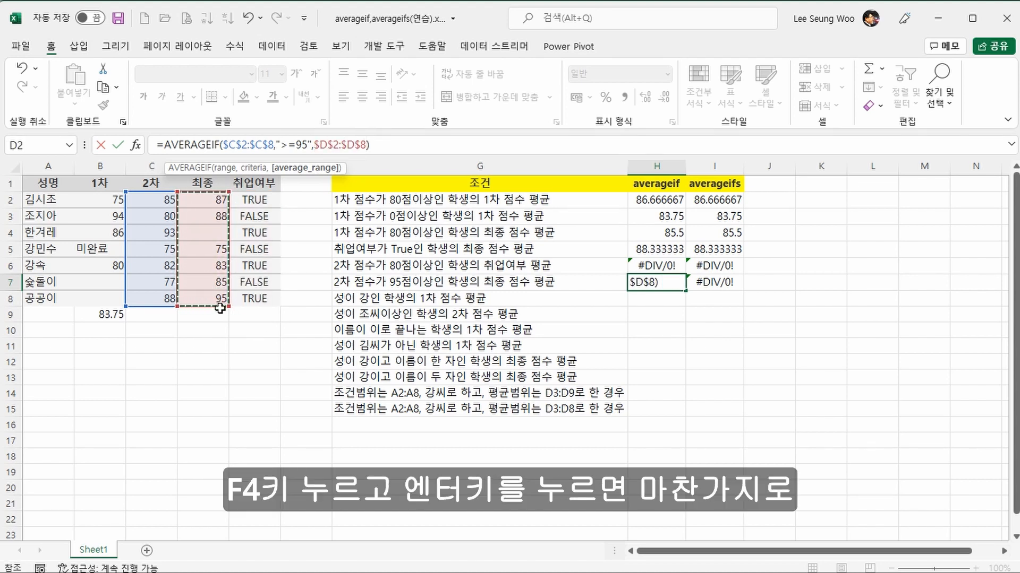
key(Return)
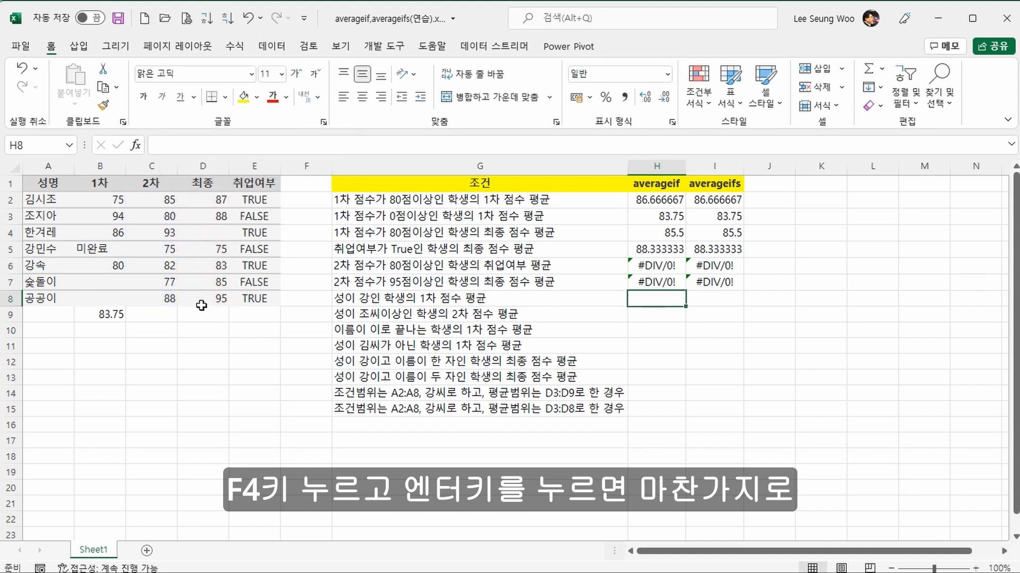
Step: Set the average range of the AVERAGEIFS formula in I7 to D2:D8 and its criterion to ">=95"
click(673, 283)
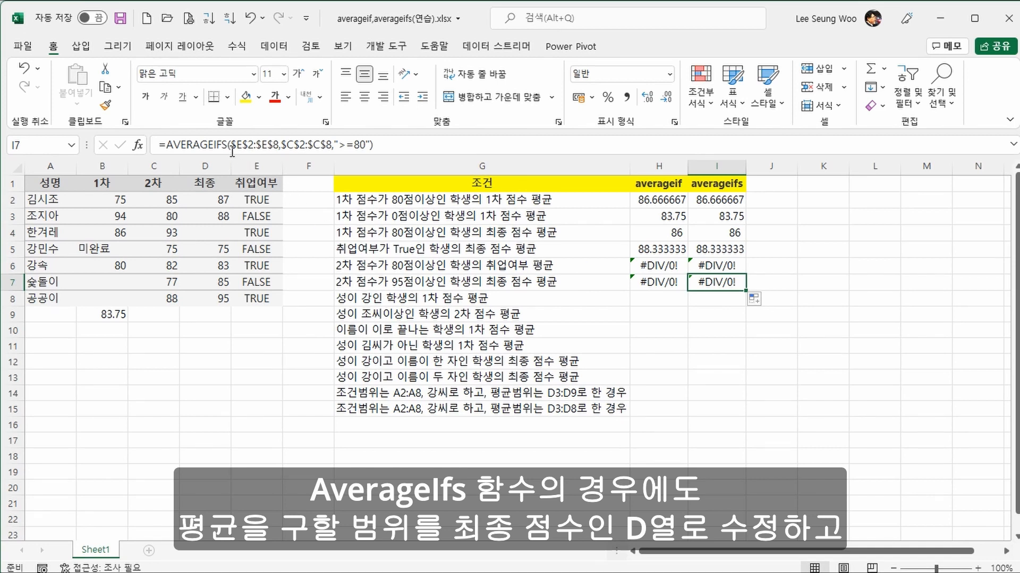
drag(232, 150, 279, 151)
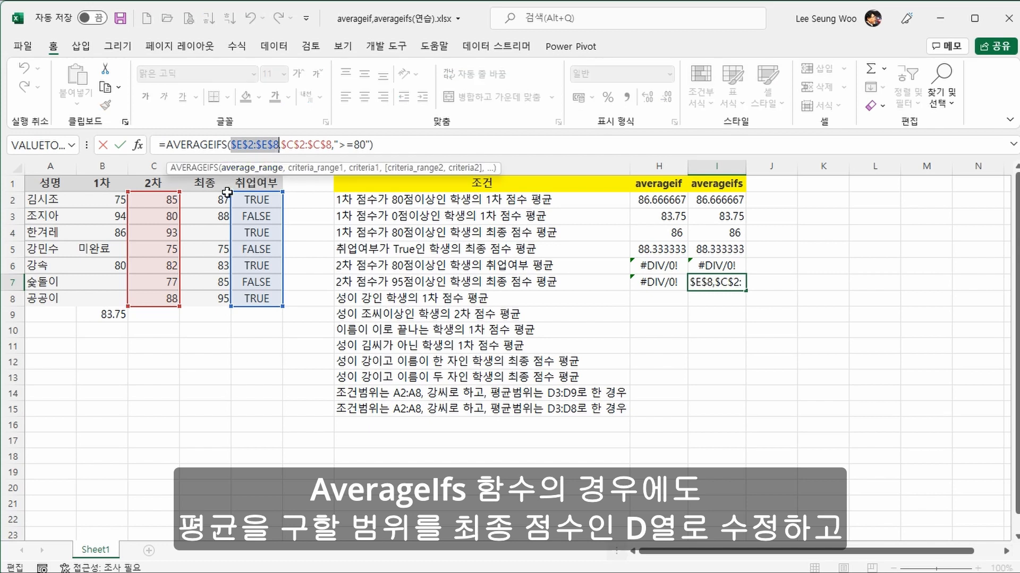
drag(227, 193, 201, 295)
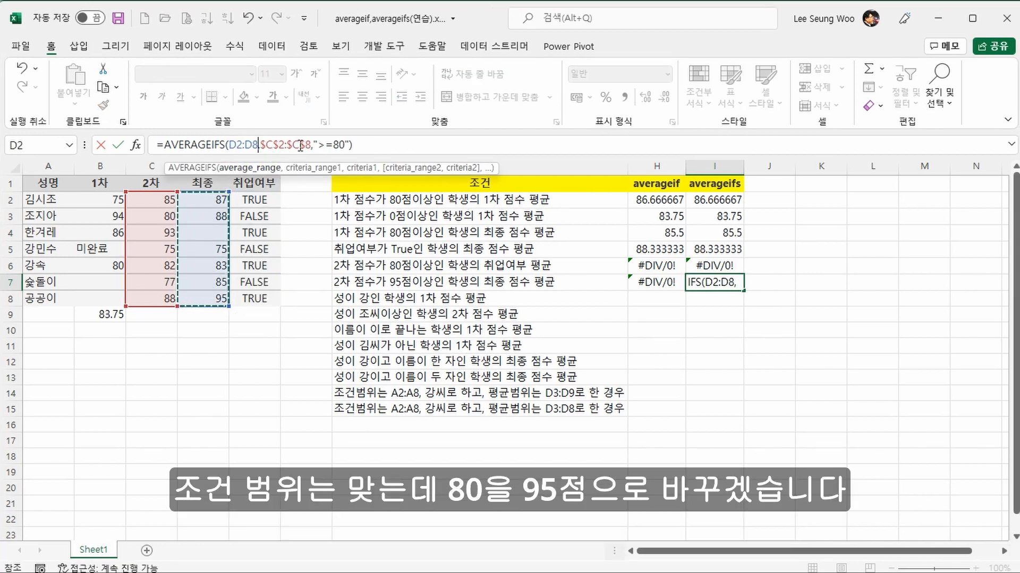
click(333, 145)
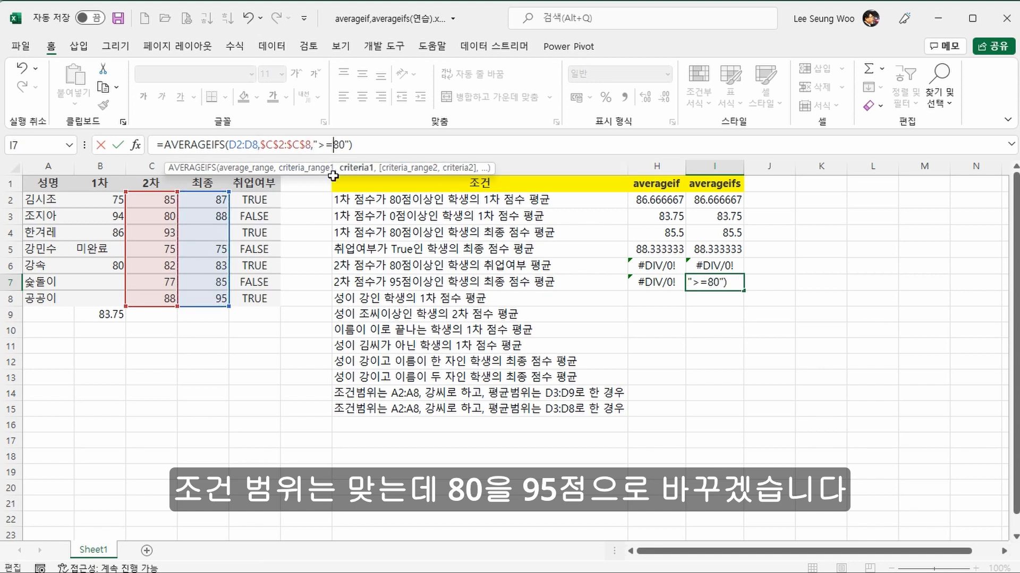
text(95)
key(Delete)
key(Delete)
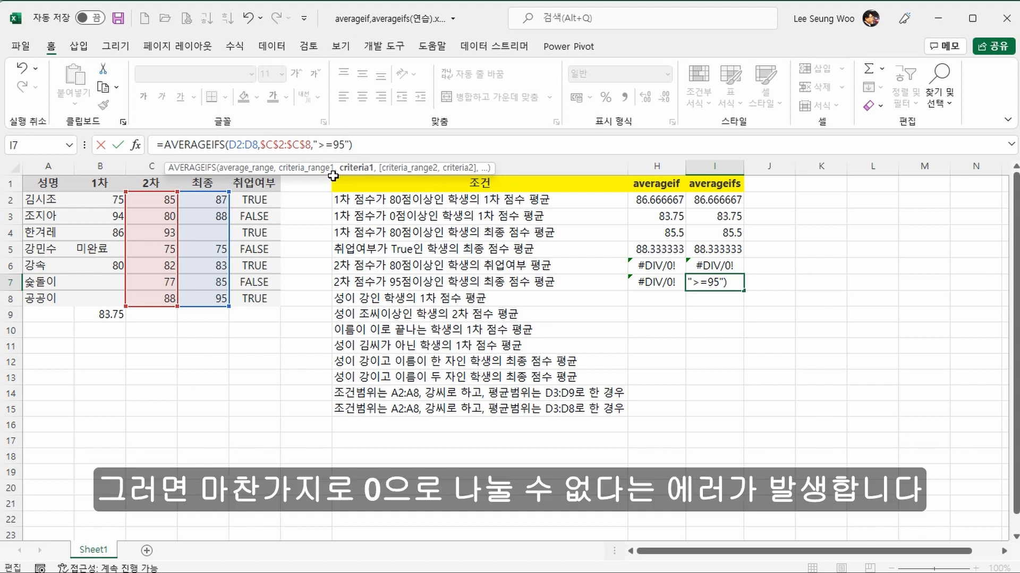
key(ctrl+Return)
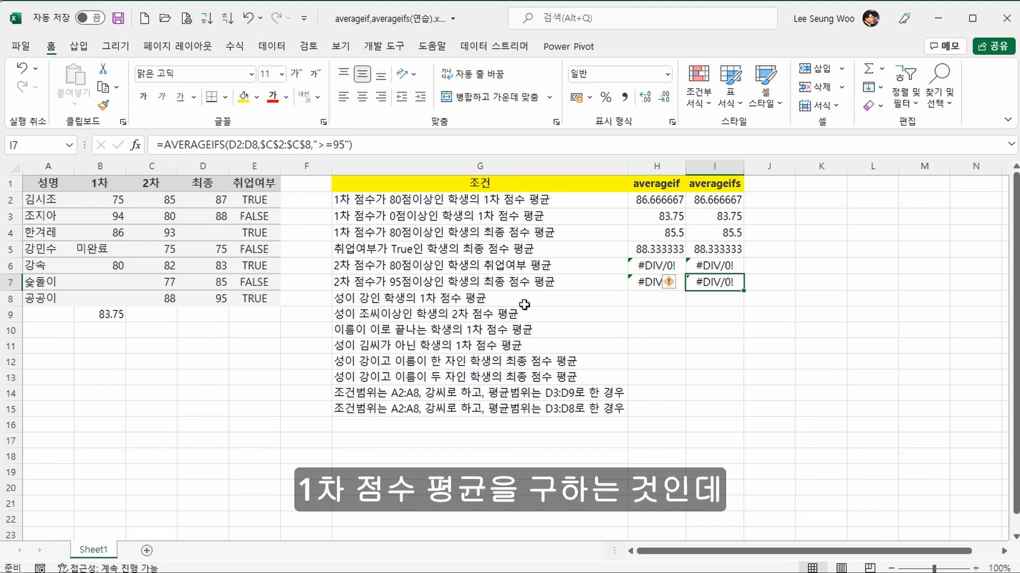
Step: Fill the formulas of H7:I7 down to row 8 and set the AVERAGEIF criteria range in H8 to $A$2:$A$8
click(650, 280)
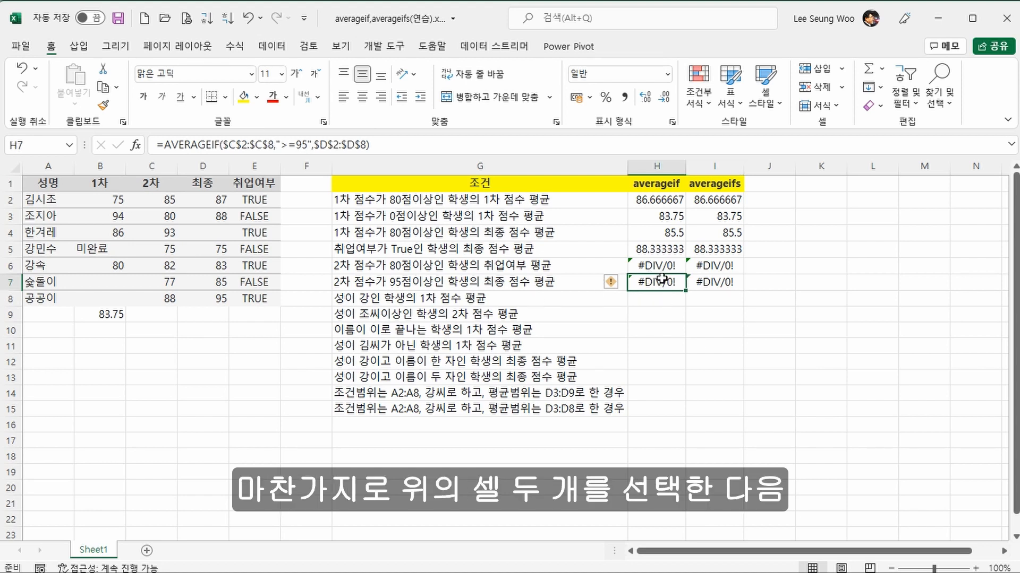
drag(661, 279, 743, 307)
click(663, 300)
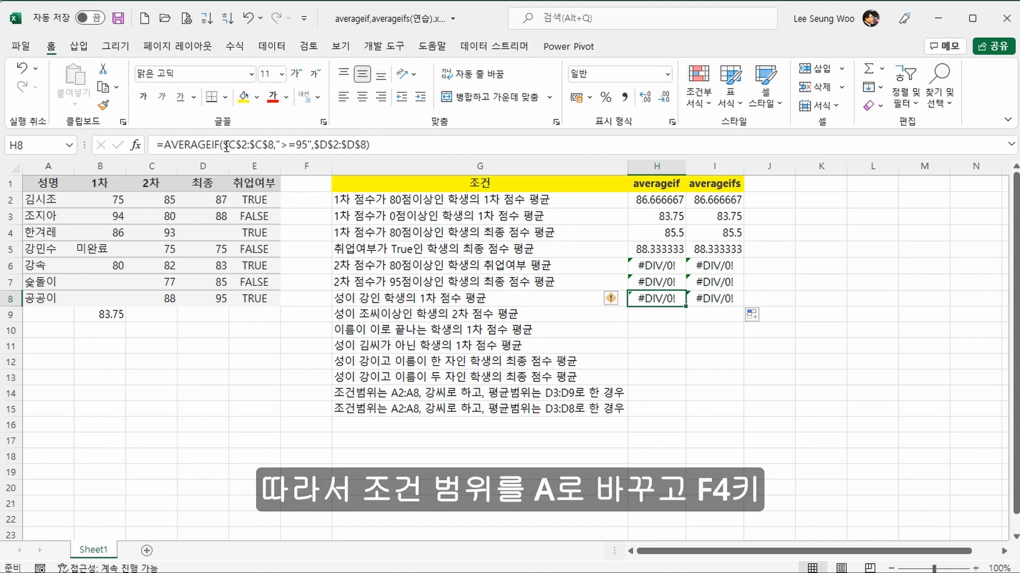
drag(225, 143, 269, 144)
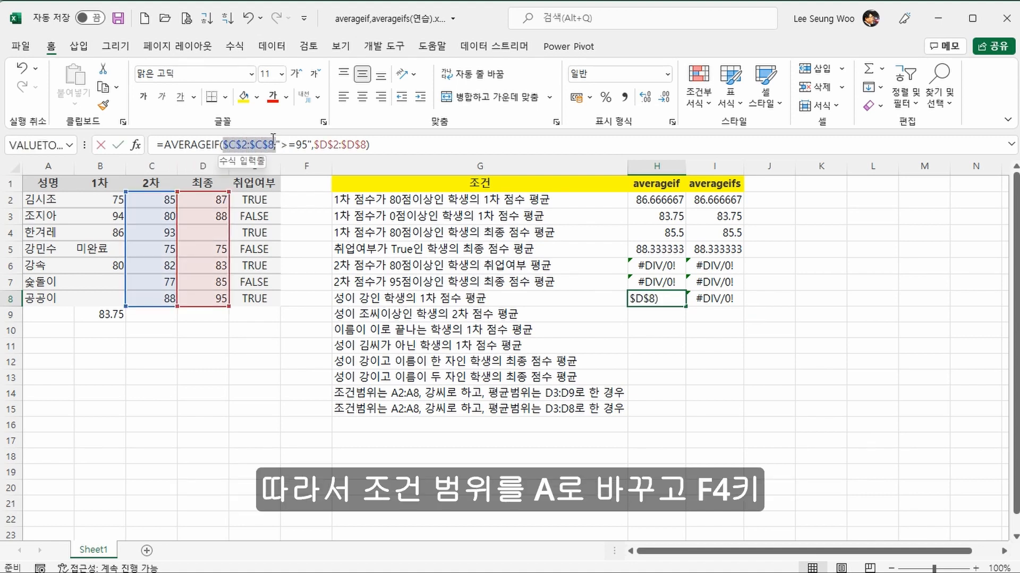
drag(52, 201, 49, 298)
key(F4)
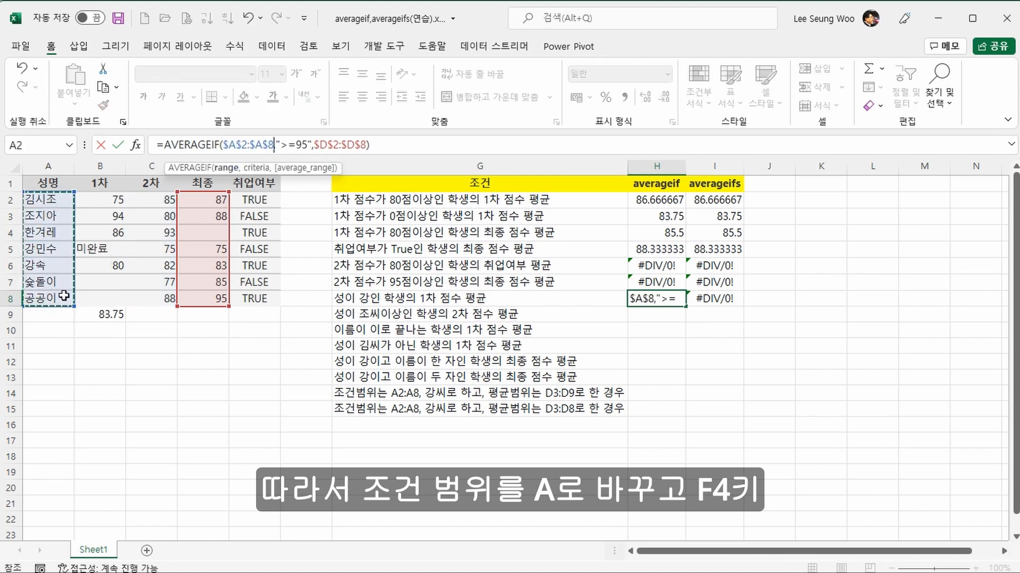
Step: Set the criterion of the AVERAGEIF formula in H8 to "강" and its average range to $B$2:$B$8
drag(280, 144, 309, 143)
text(가)
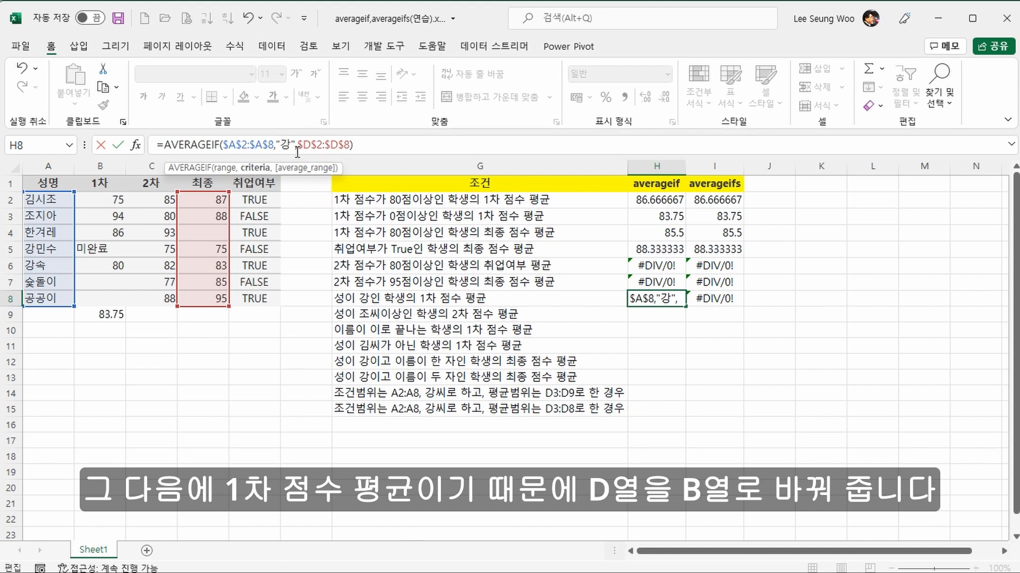
drag(298, 149, 353, 152)
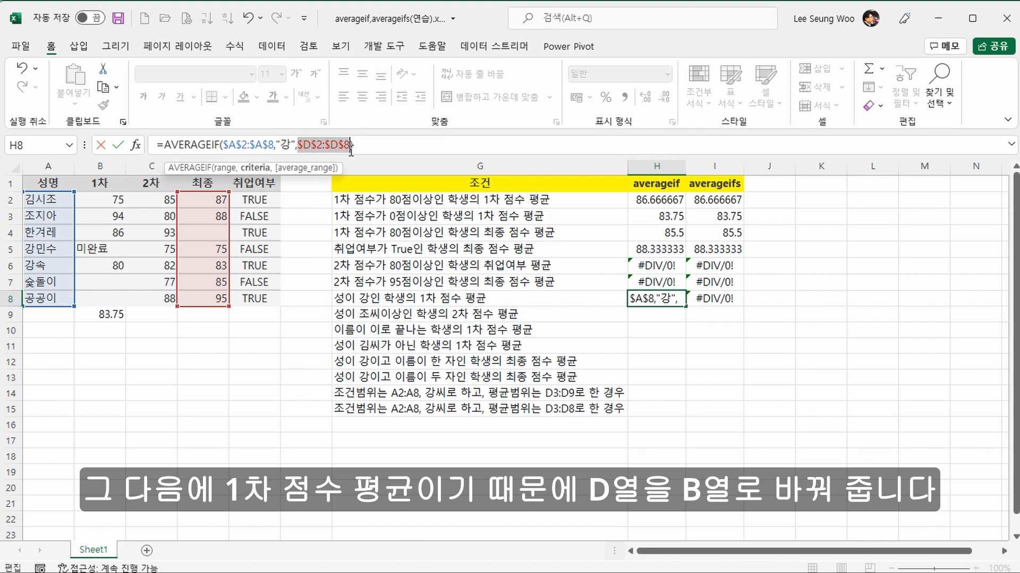
drag(99, 205, 74, 291)
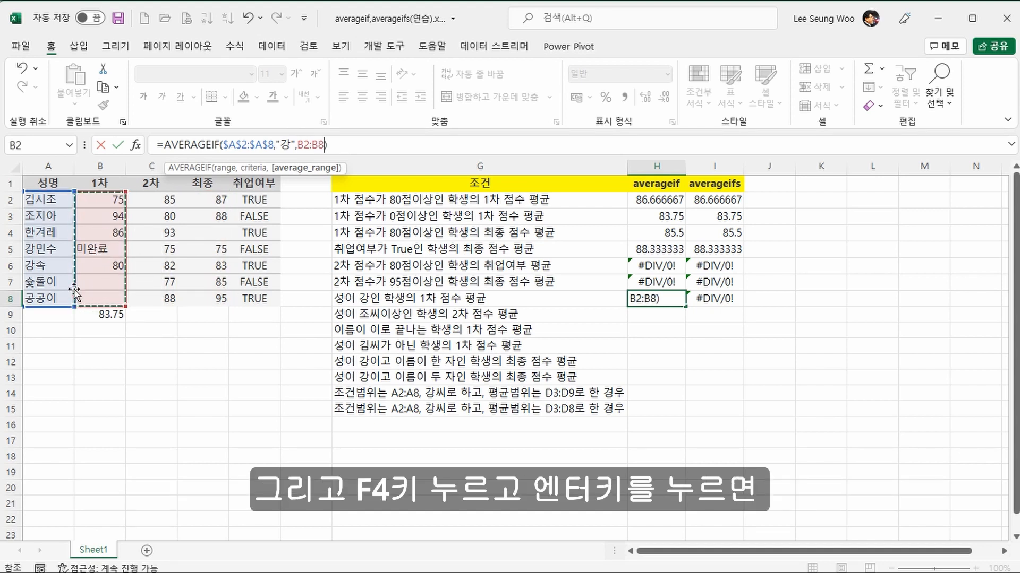
key(F4)
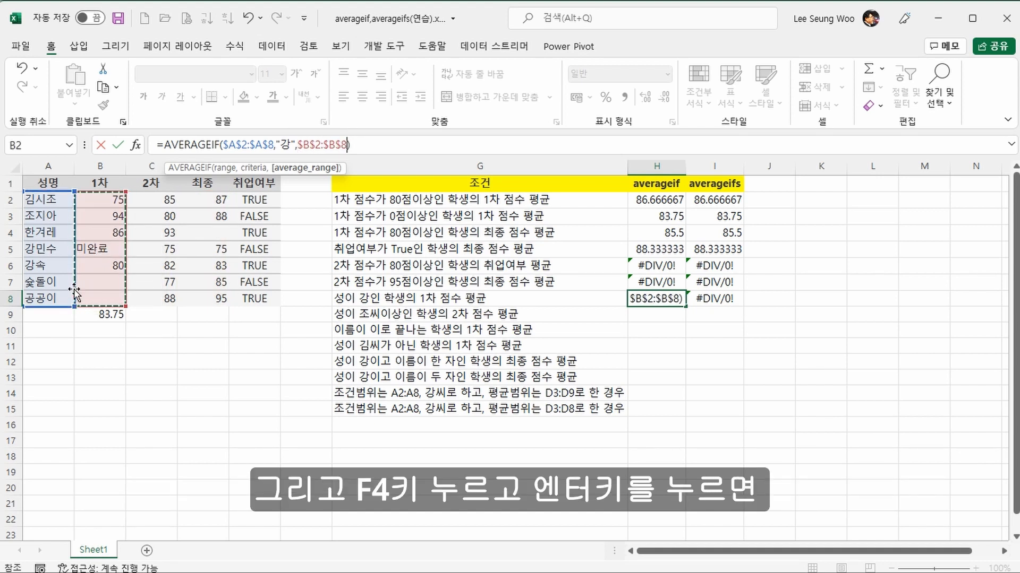
key(Return)
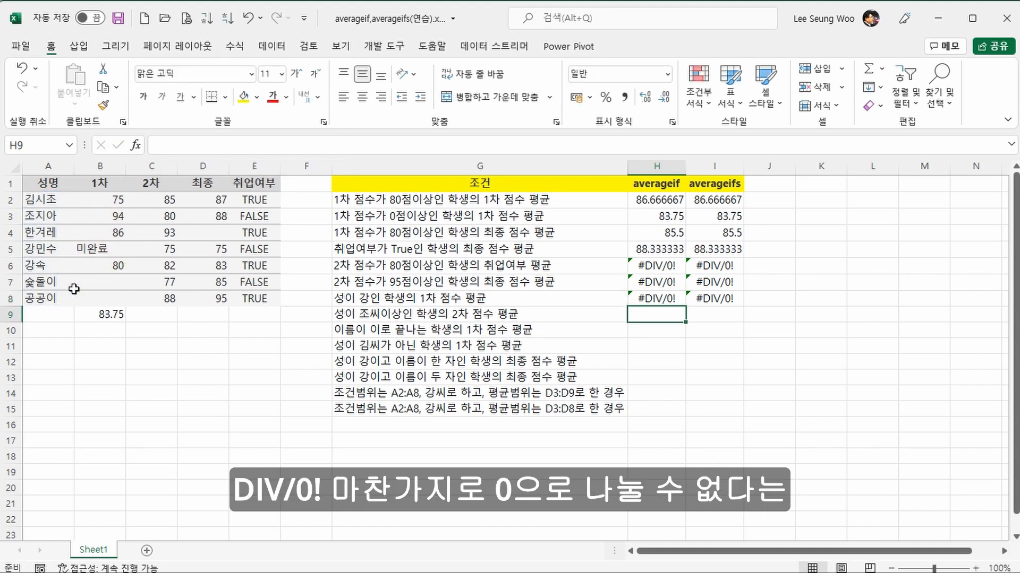
Step: Add a wildcard to the AVERAGEIF criterion in H8 so that it reads "강*"
key(Up)
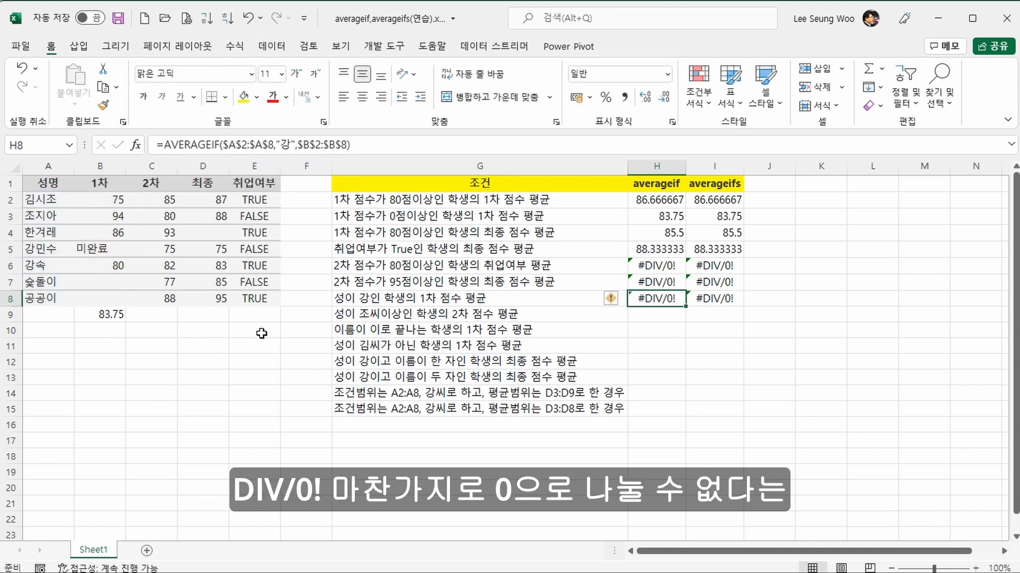
click(286, 145)
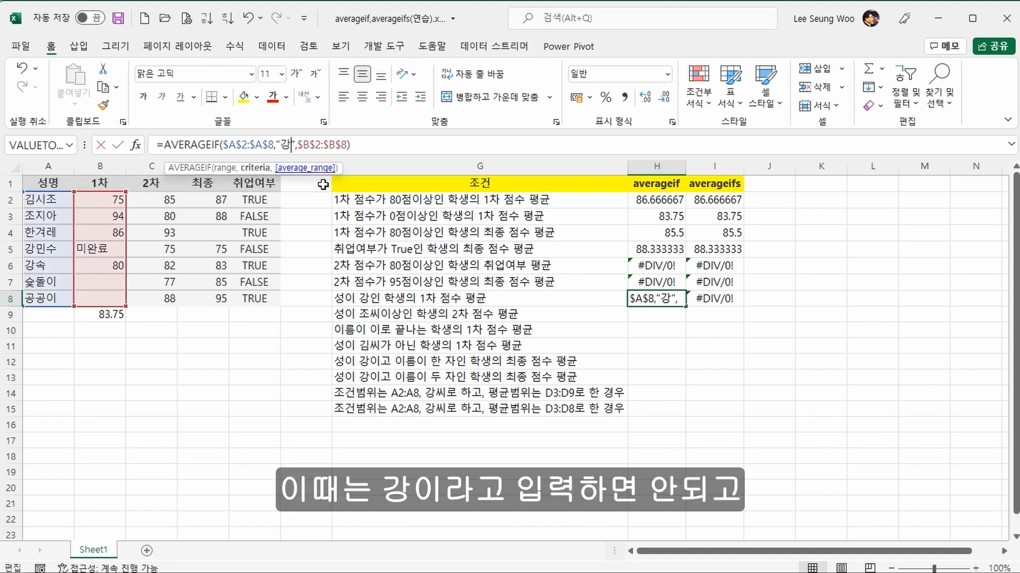
text(*)
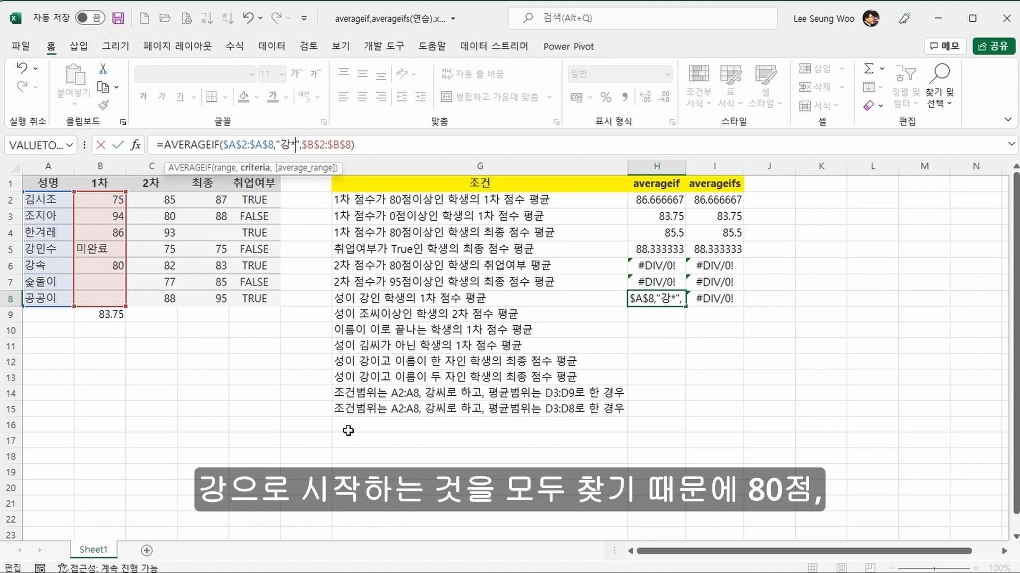
key(Return)
key(Up)
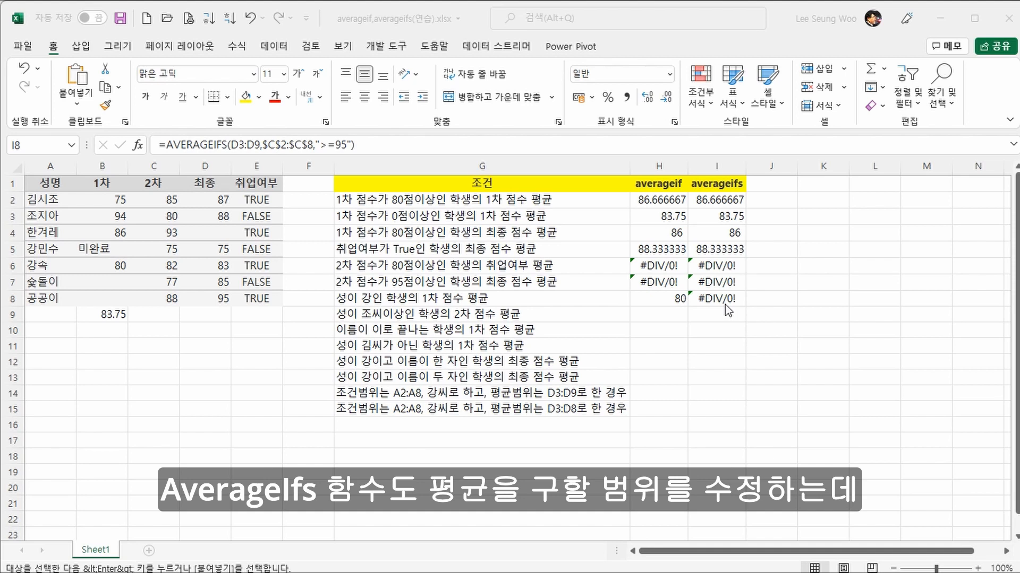
Step: Set the average range of the AVERAGEIFS formula in I8 to $B$2:$B$8 and its criteria range to $A$2:$A$8
click(231, 145)
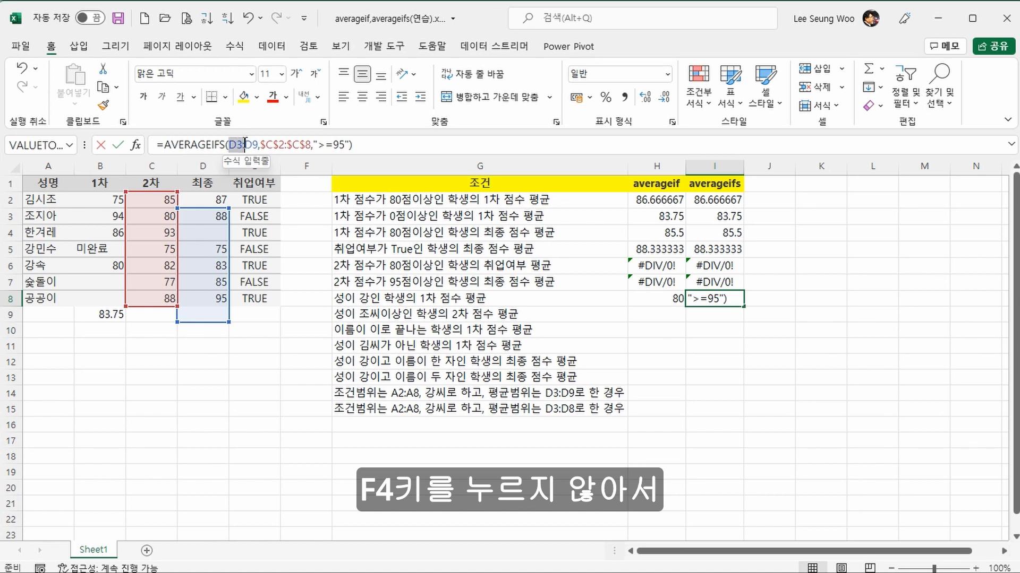
drag(245, 144, 260, 140)
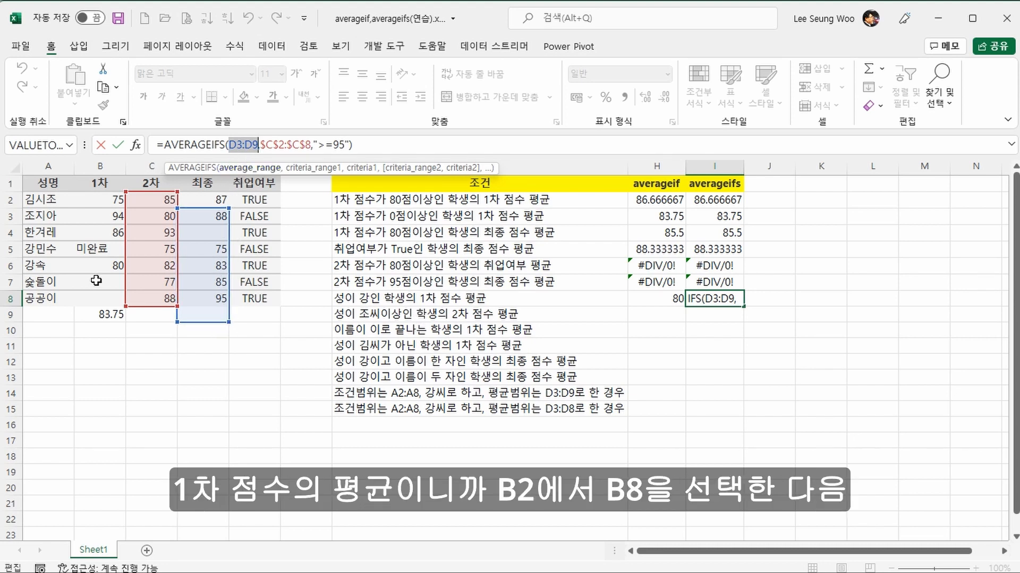
click(89, 204)
drag(89, 203, 95, 300)
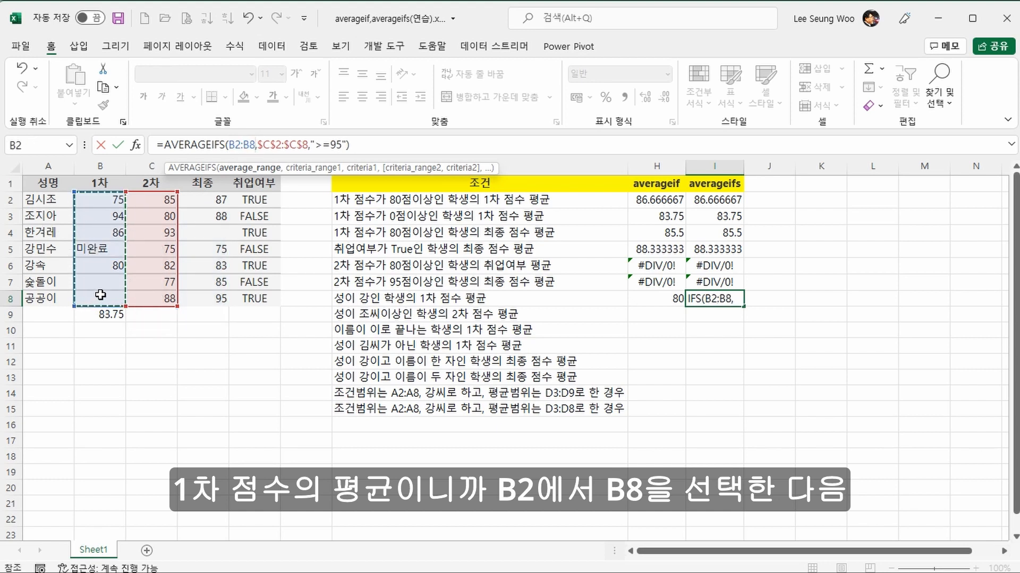
key(F4)
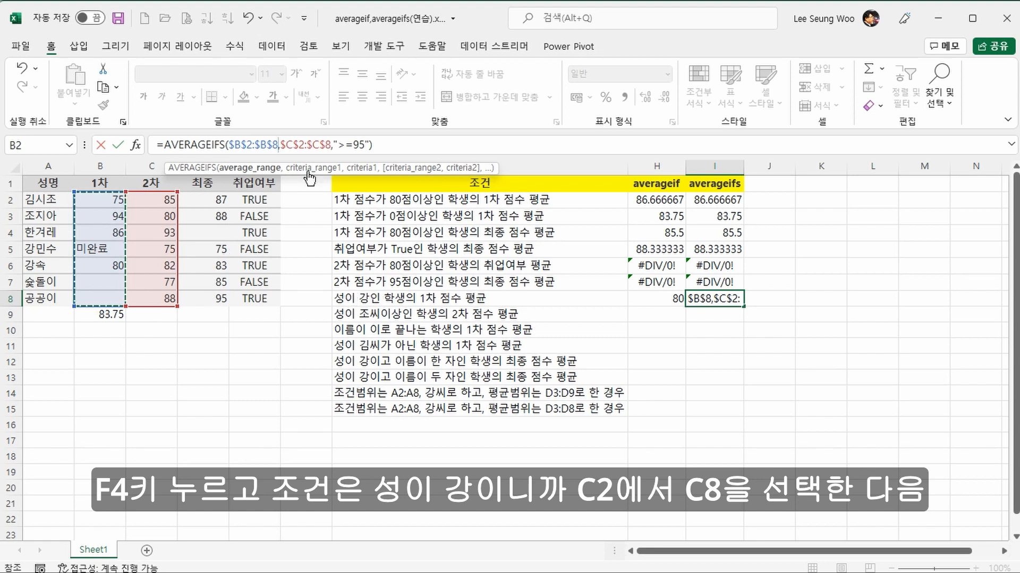
drag(280, 148, 333, 146)
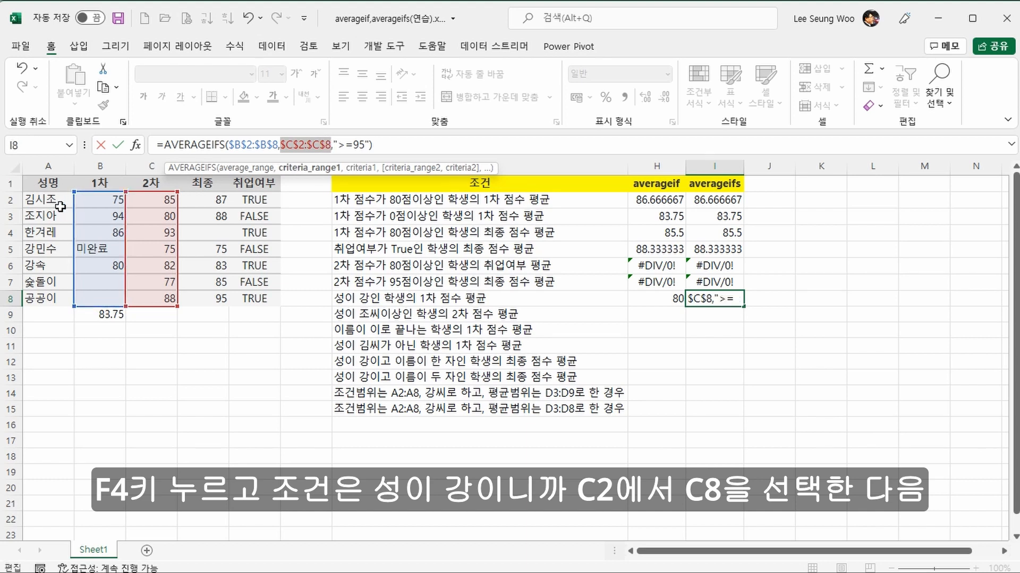
drag(57, 206, 54, 290)
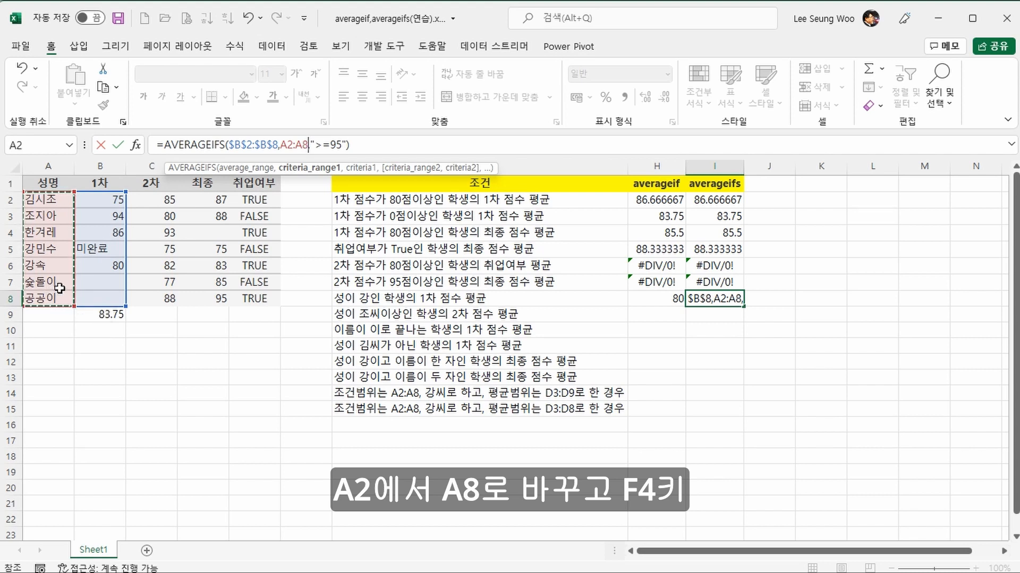
key(F4)
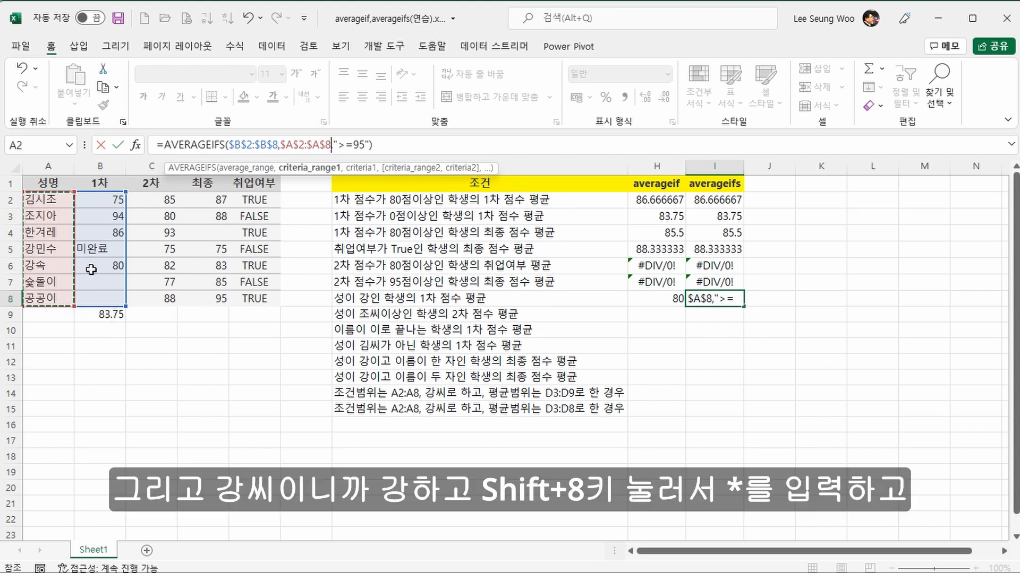
Step: Replace the criterion of the AVERAGEIFS formula in I8 with "강*"
click(338, 145)
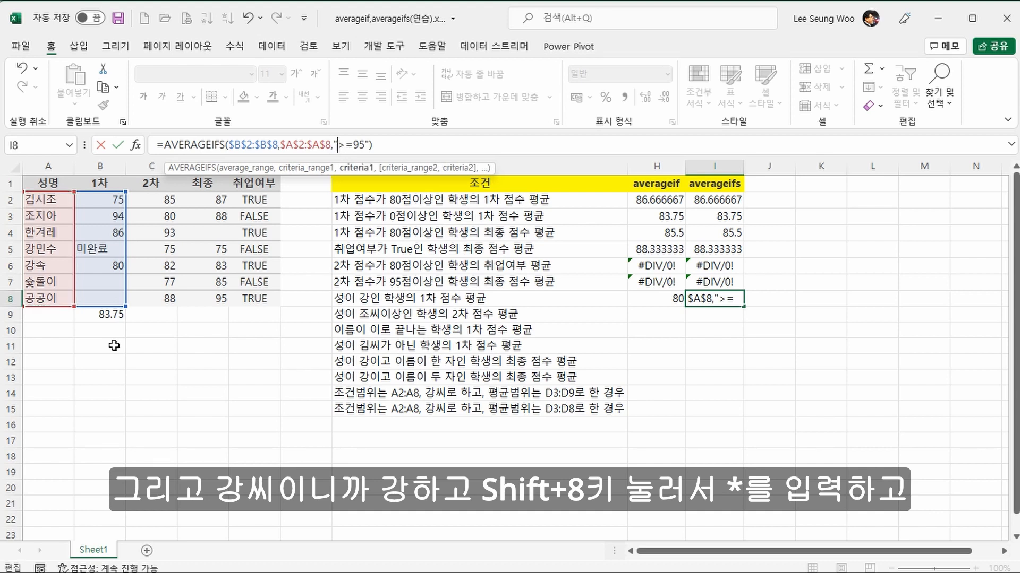
text(ㄱ)
text(*)
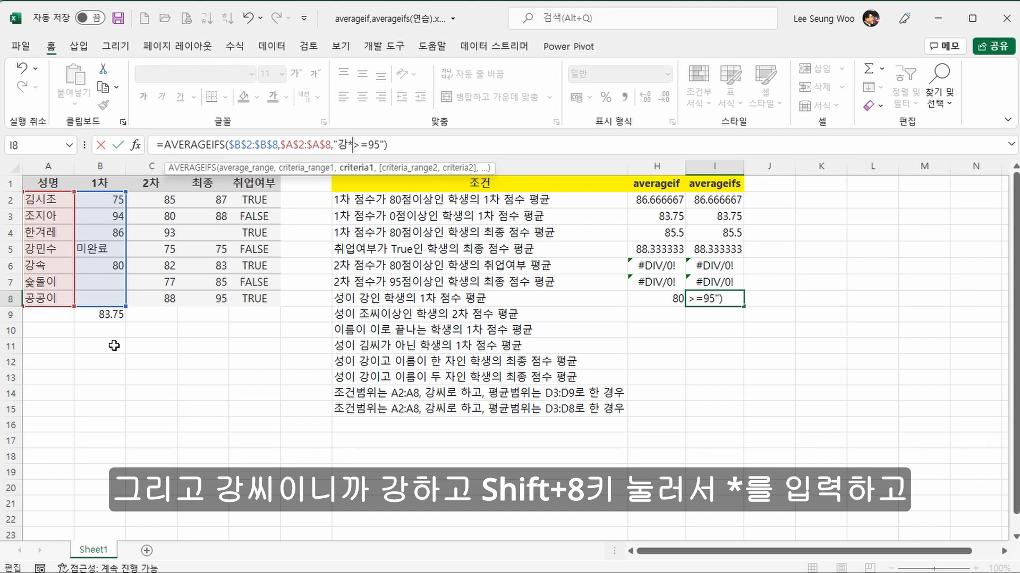
key(Delete)
key(Delete)
key(Delete)
key(Delete)
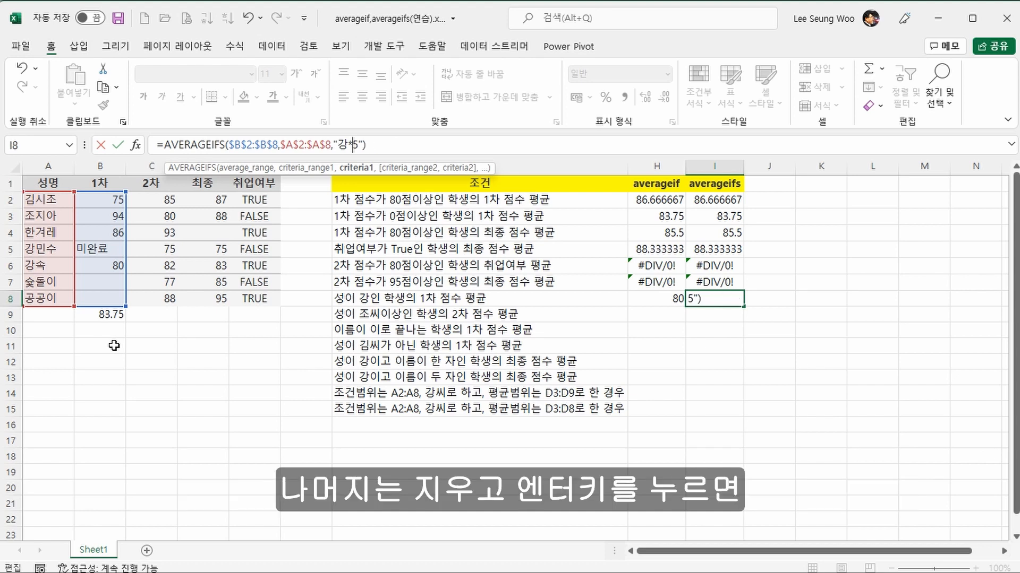
key(Return)
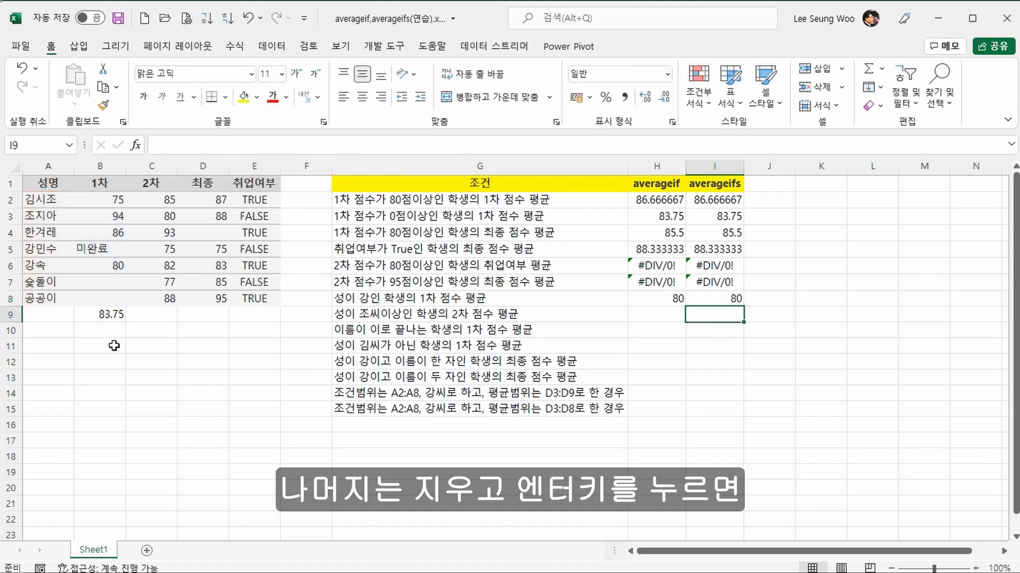
key(Up)
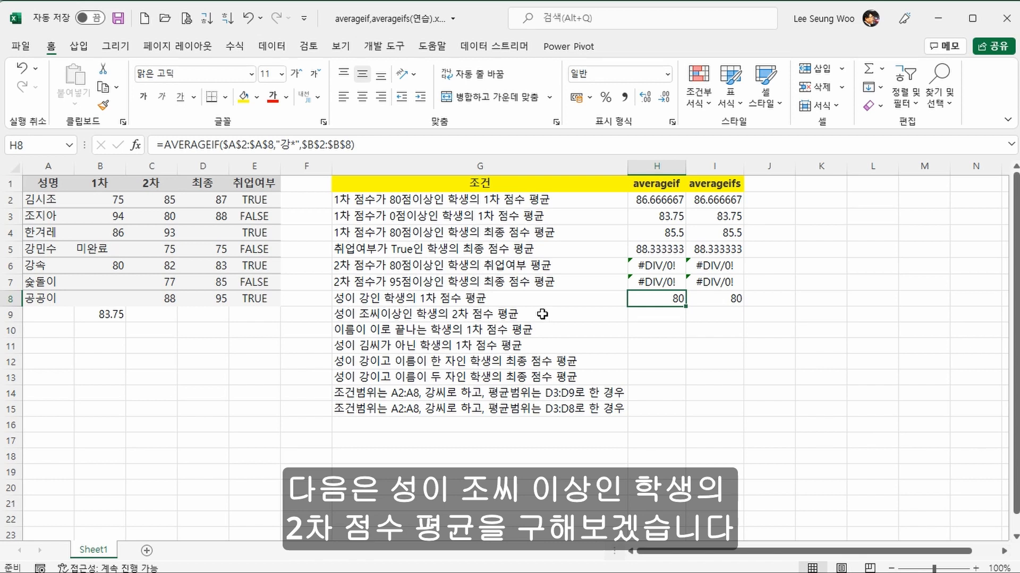
Step: Fill the formulas of H8:I8 down to row 9
click(542, 314)
click(651, 296)
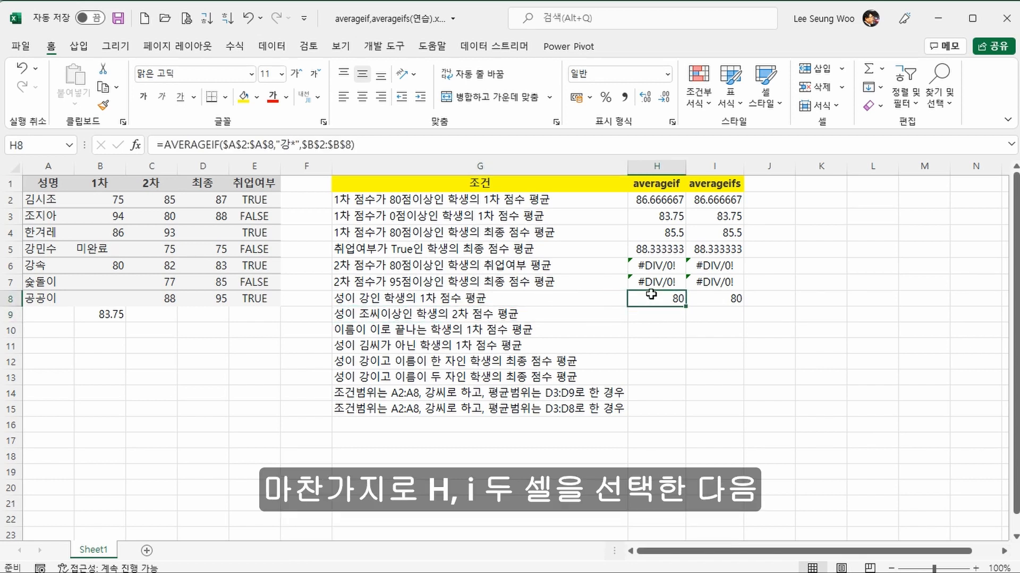
drag(651, 296, 694, 300)
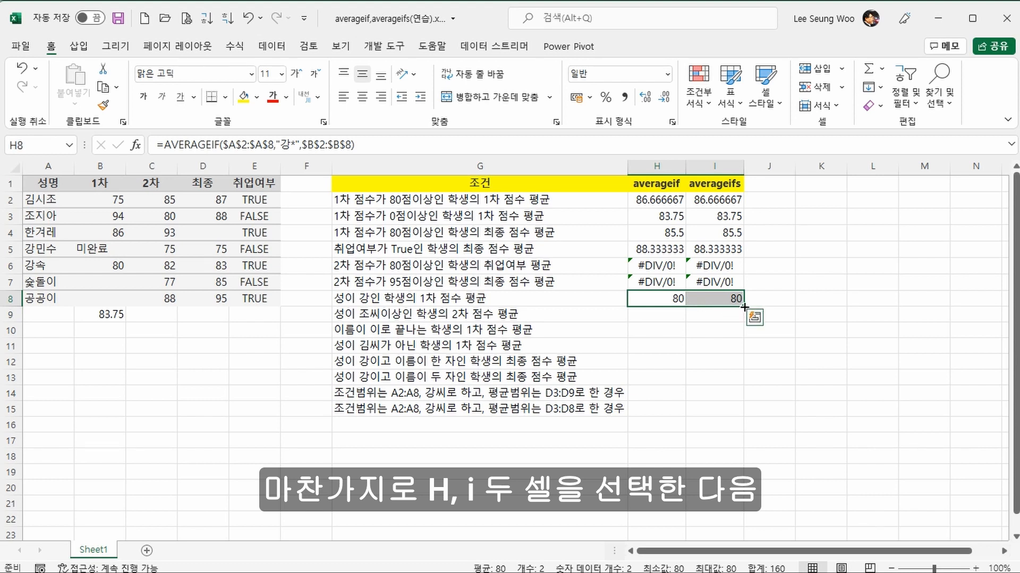
drag(744, 307, 745, 319)
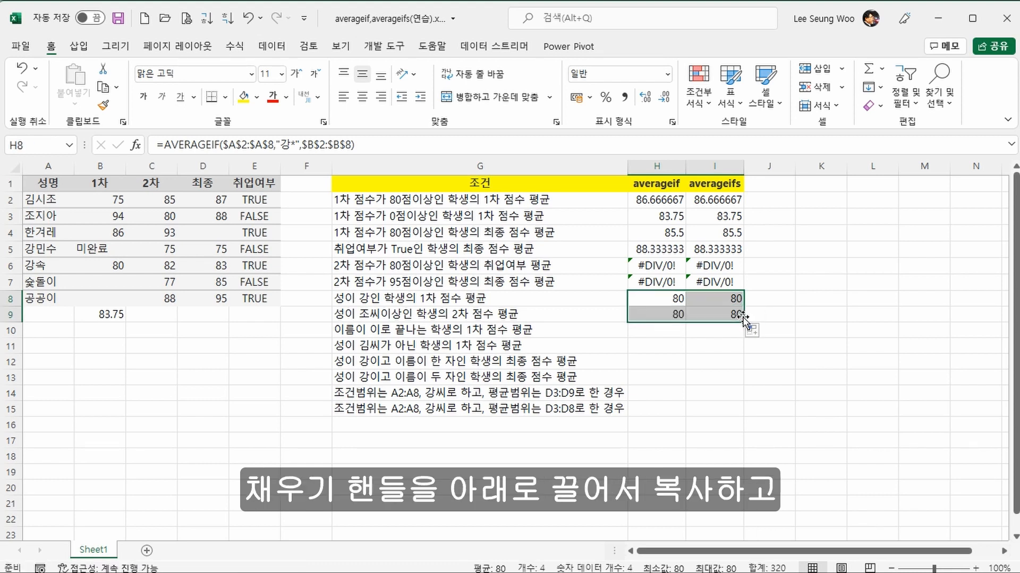
Step: Change the criterion of the AVERAGEIF formula in H9 to ">=조*"
click(673, 315)
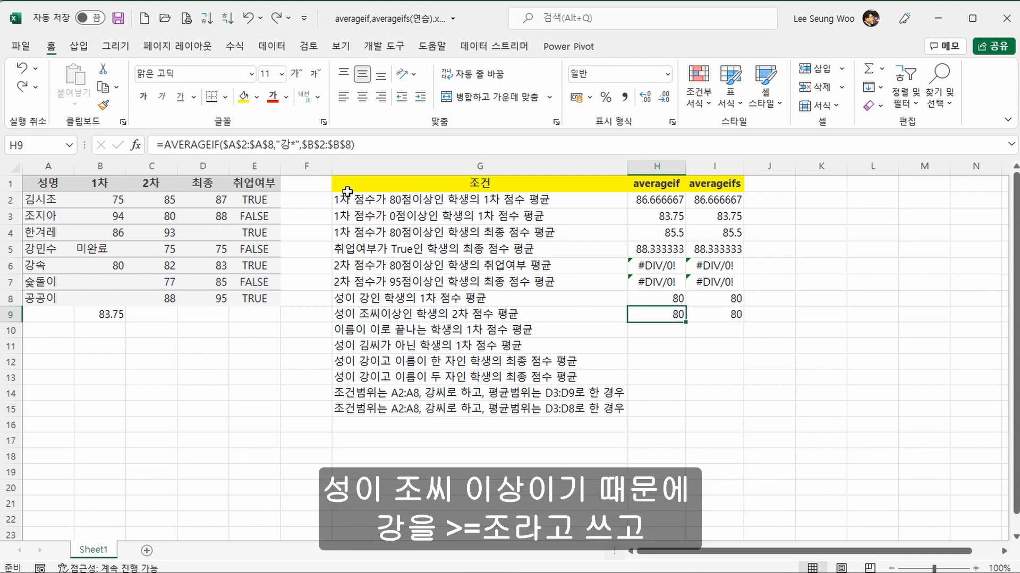
click(281, 145)
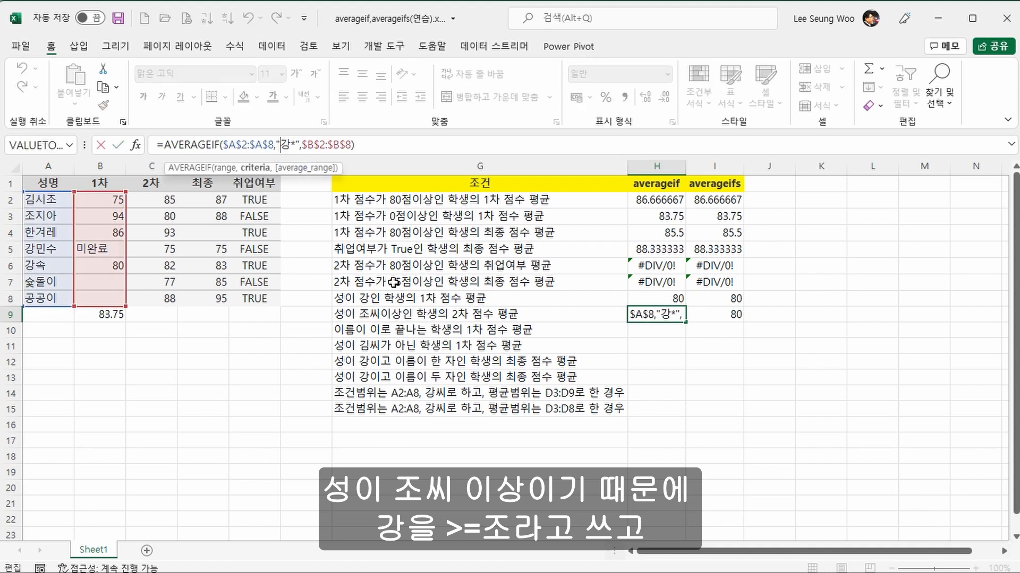
text(>)
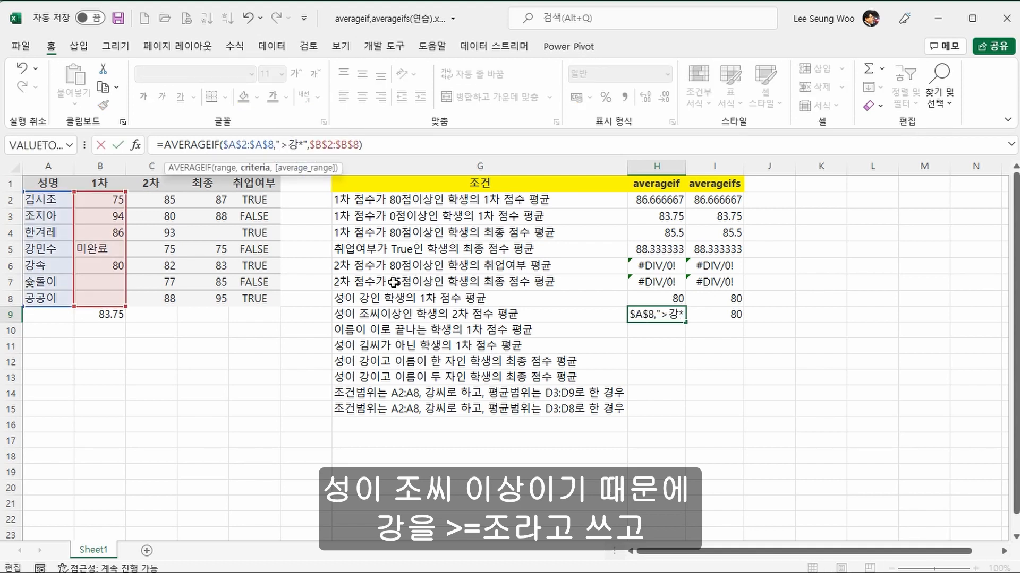
text(=조)
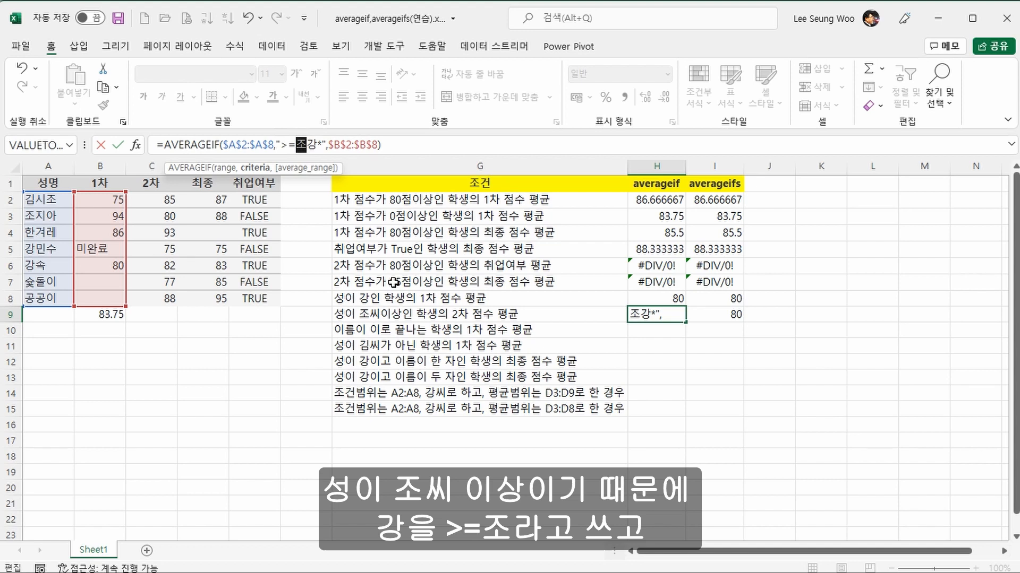
key(Delete)
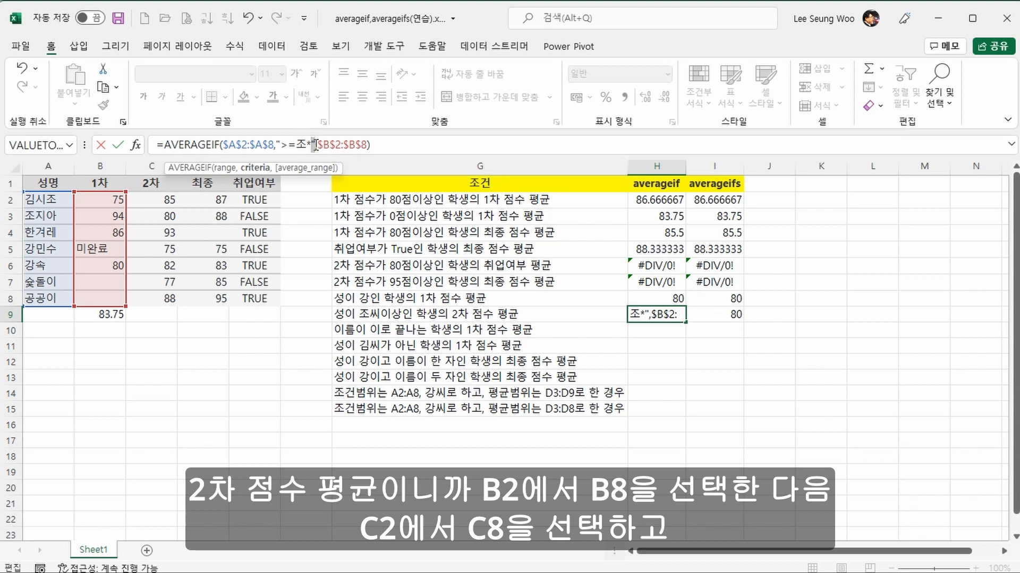
Step: Set the average range of the AVERAGEIF formula in H9 to $C$2:$C$8 and check the result against the average of C3:C4
drag(318, 145, 367, 147)
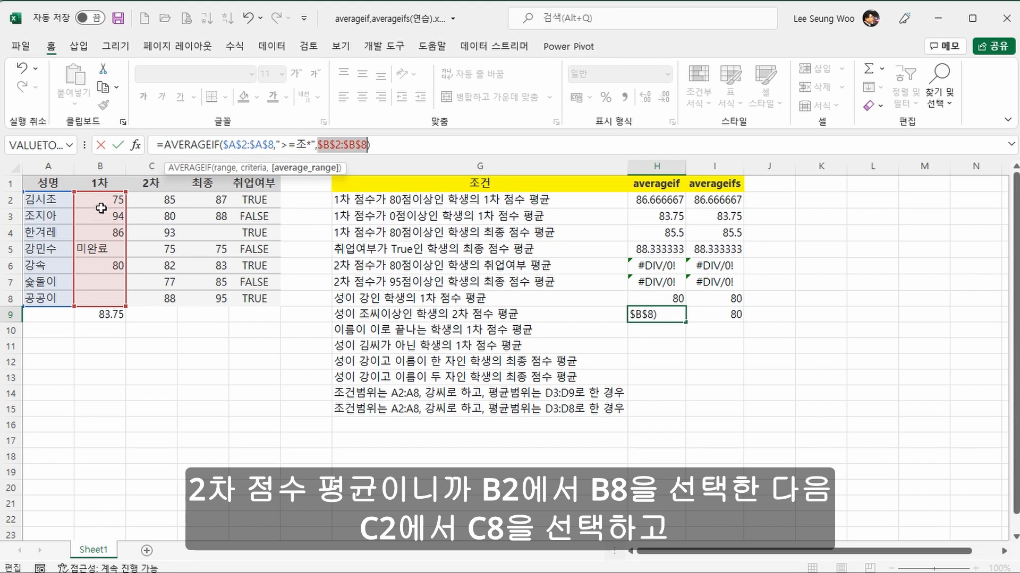
drag(150, 201, 154, 298)
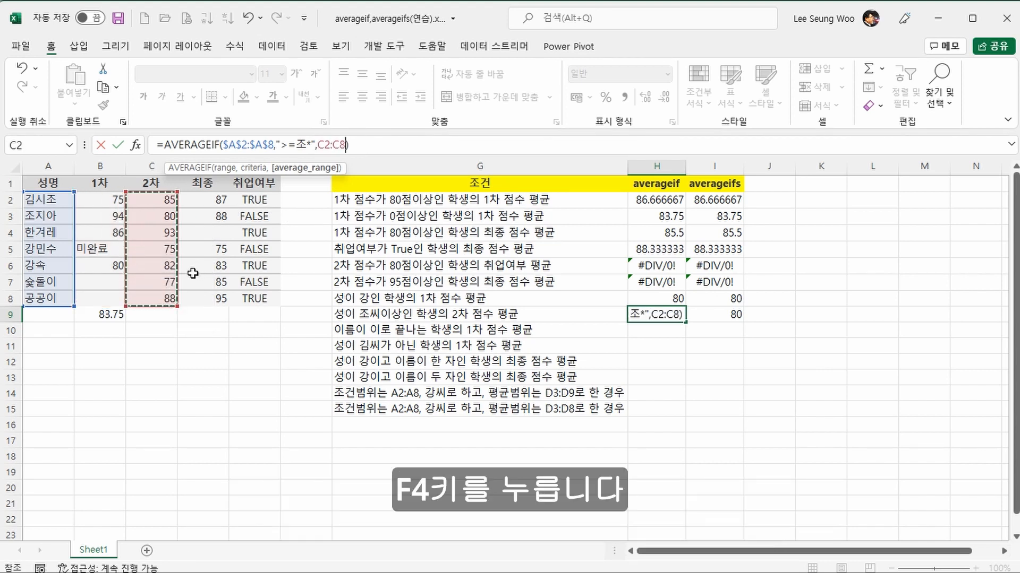
key(F4)
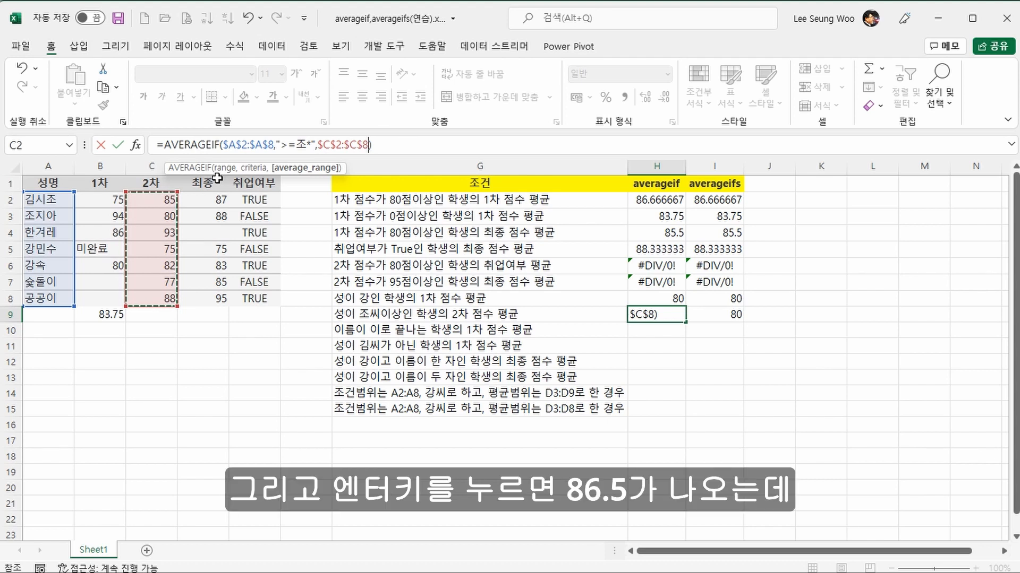
key(Return)
key(Up)
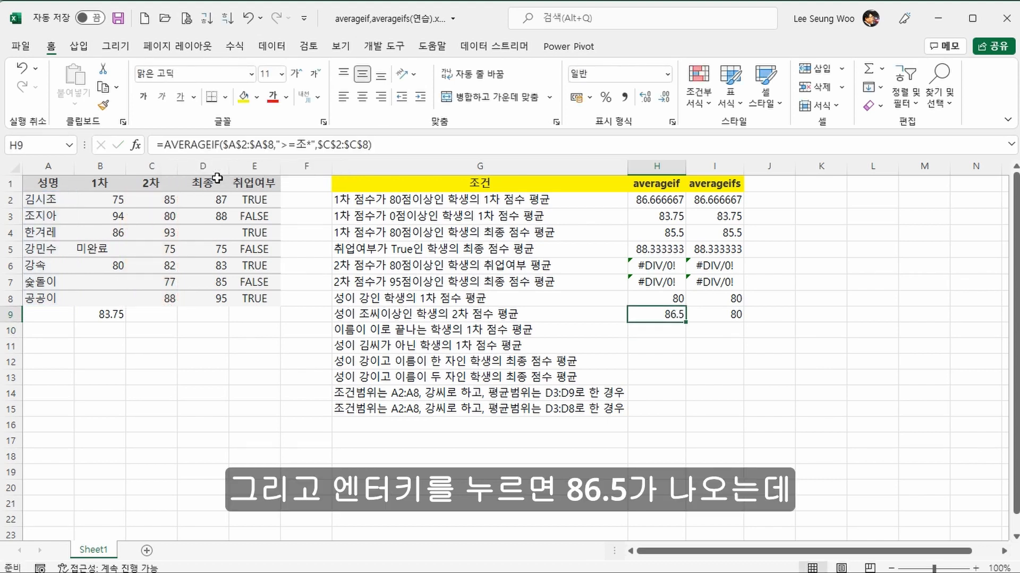
click(151, 222)
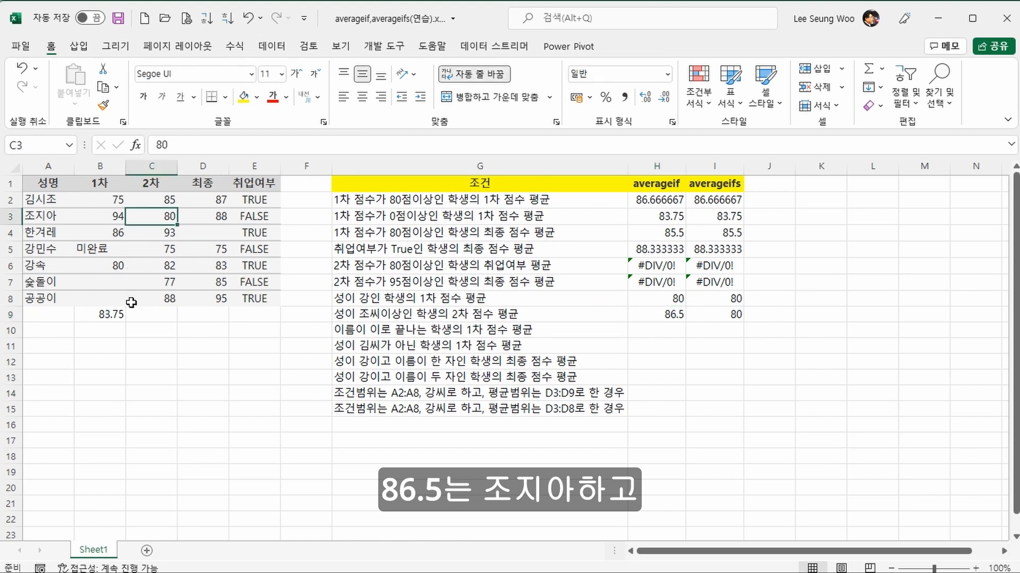
ctrl+click(154, 232)
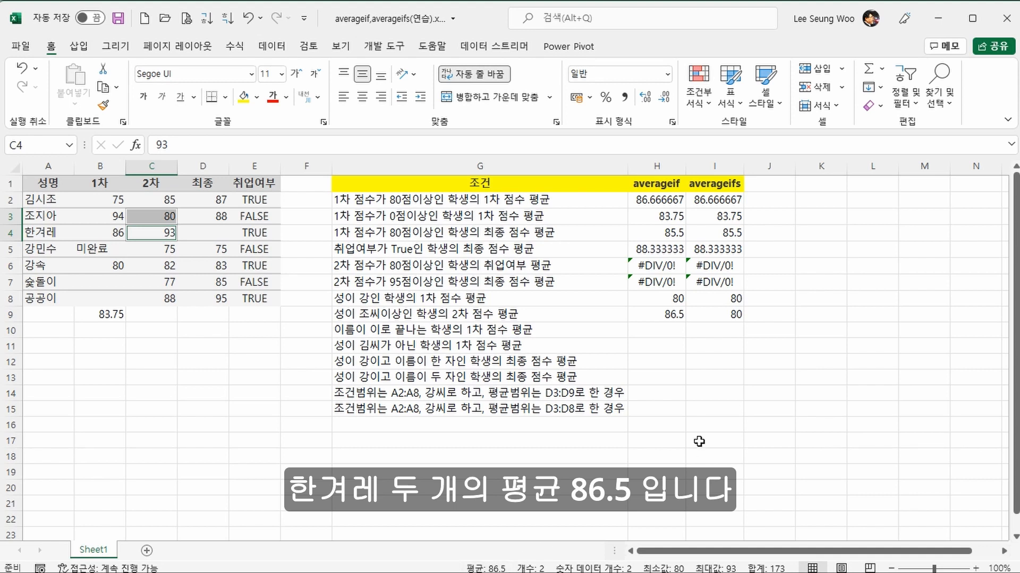
Step: Set the average range of the AVERAGEIFS formula in I9 to C2:C8 and its criterion to ">=조" without a wildcard
click(694, 315)
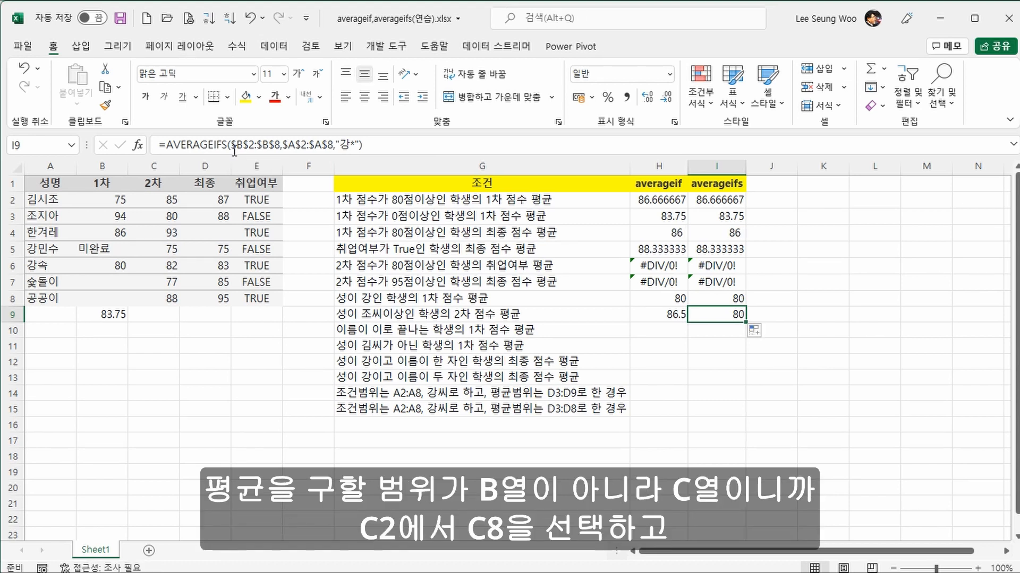
drag(232, 146, 281, 146)
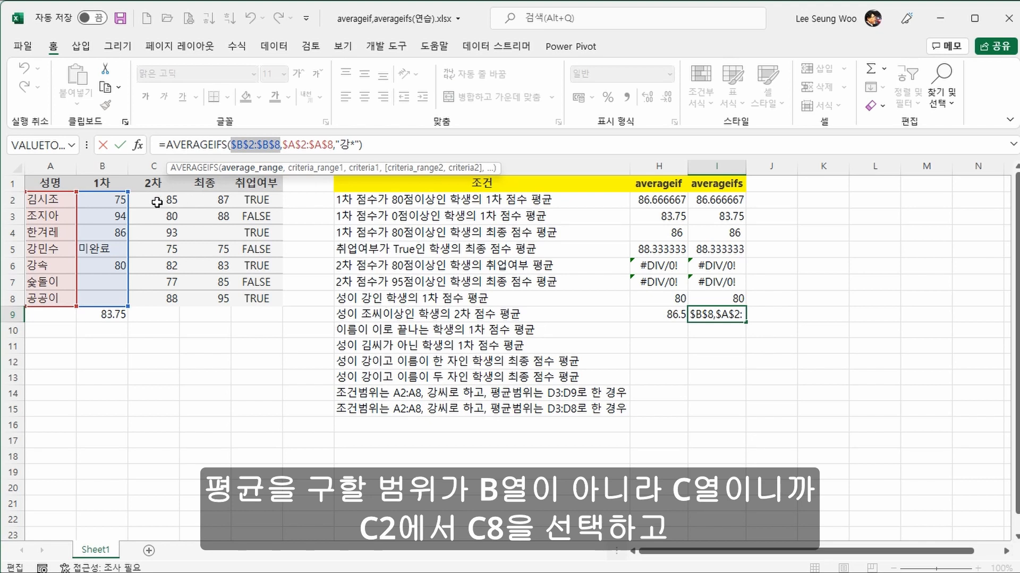
drag(157, 203, 148, 296)
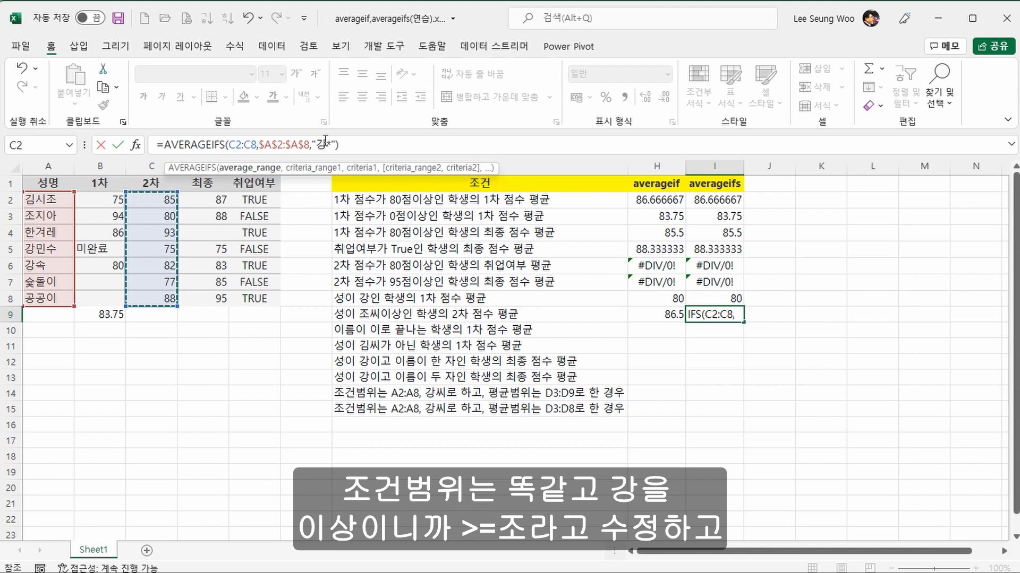
click(318, 144)
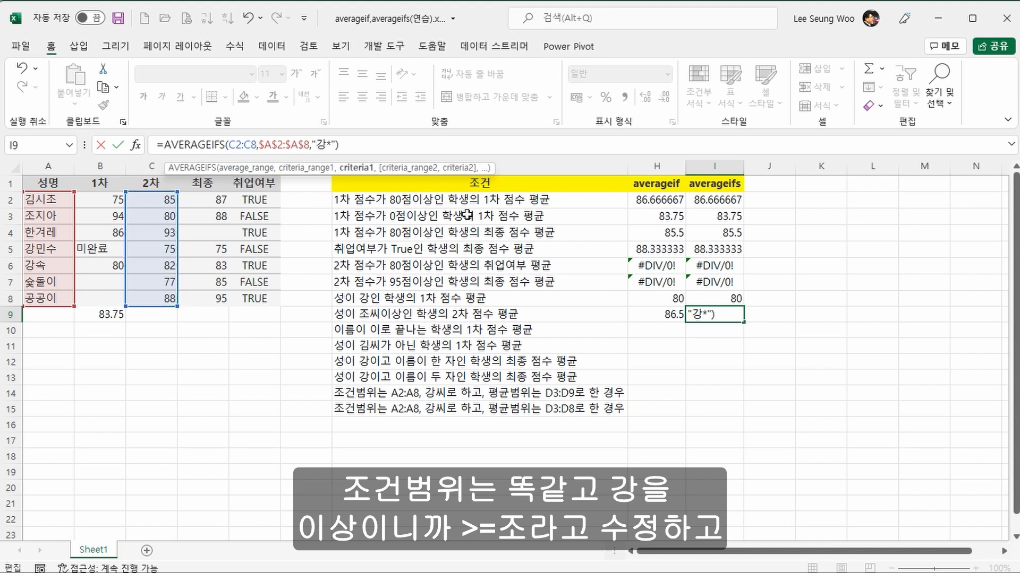
text(>=조)
key(Delete)
key(Delete)
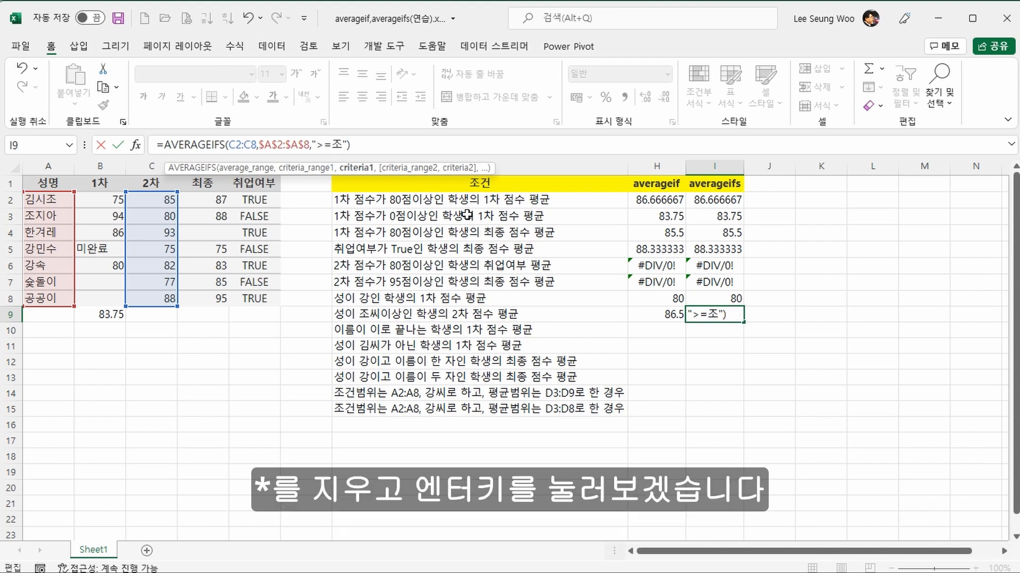
key(Return)
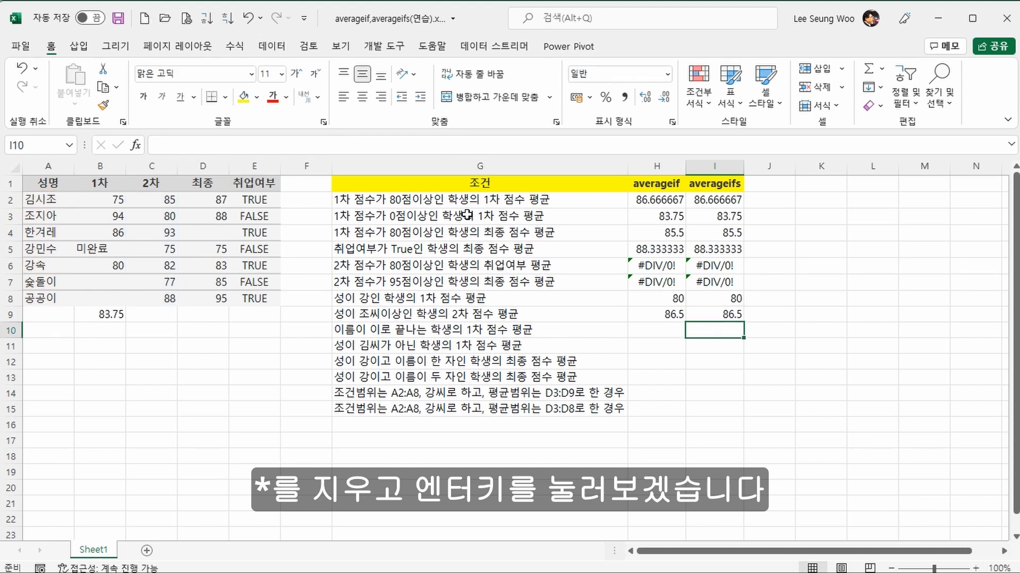
Step: Compare the wildcard criterion of the formula in H8 with the criterion of the formula in I9
key(Up)
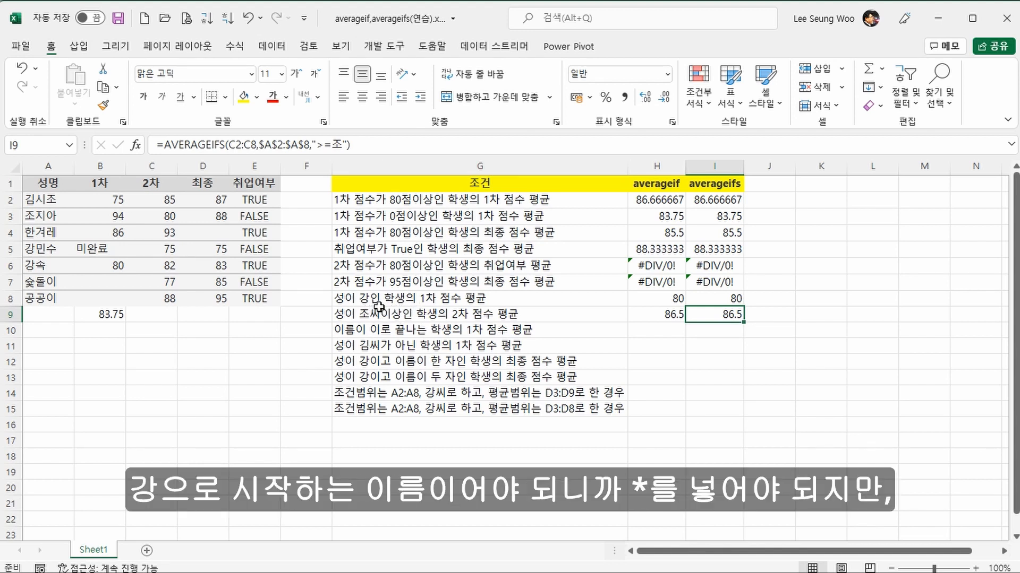
click(639, 300)
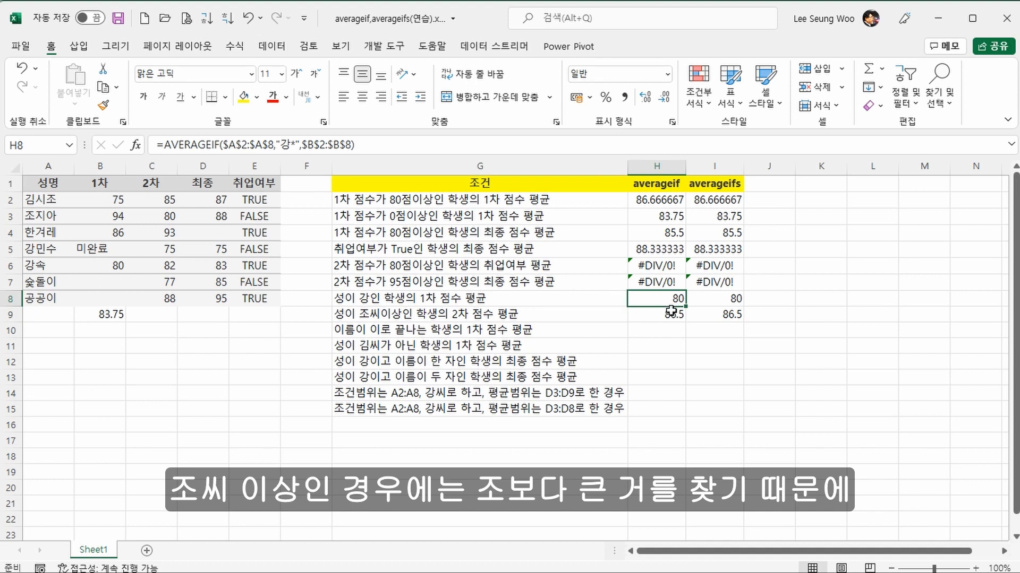
click(718, 311)
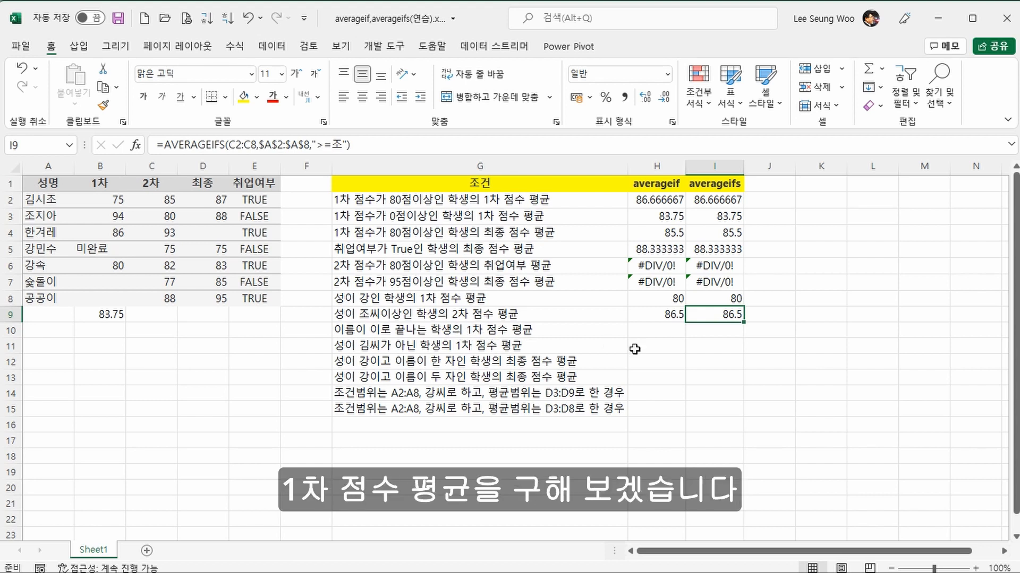
Step: Copy the formulas in H9:I9 down to row 10 and change the AVERAGEIF criterion in H10 to "*이"
click(662, 309)
mouse_move(663, 309)
mouse_down()
mouse_move(699, 311)
mouse_move(741, 336)
mouse_up()
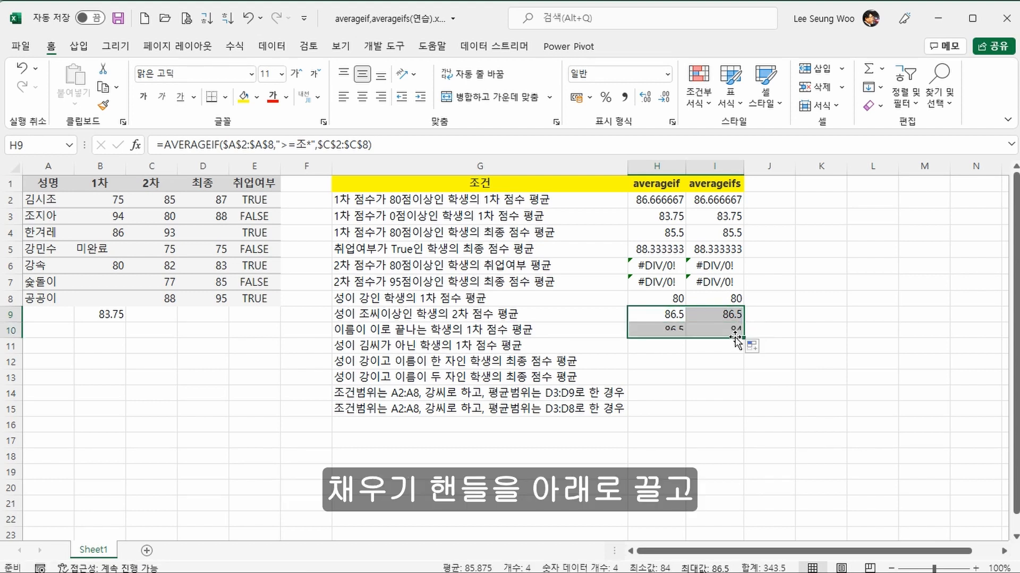
click(661, 330)
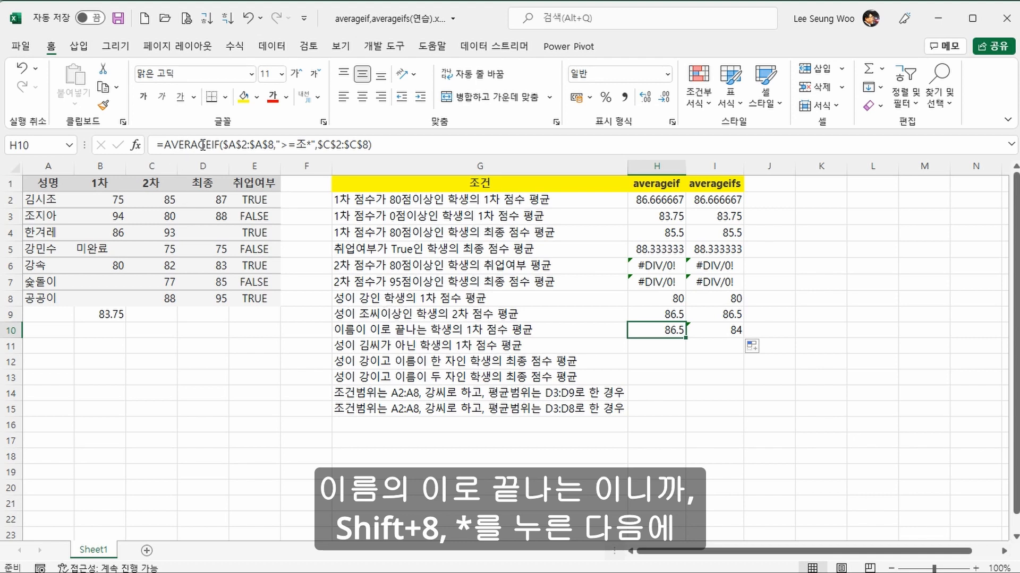
click(280, 145)
text(*)
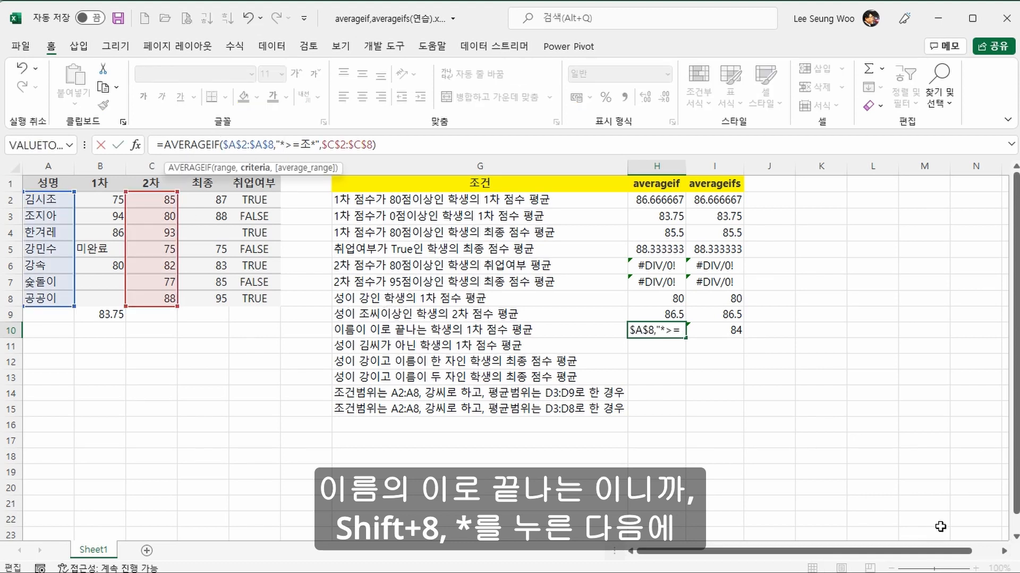
key(Delete)
key(Delete)
key(Delete)
key(Delete)
text(ㅇ)
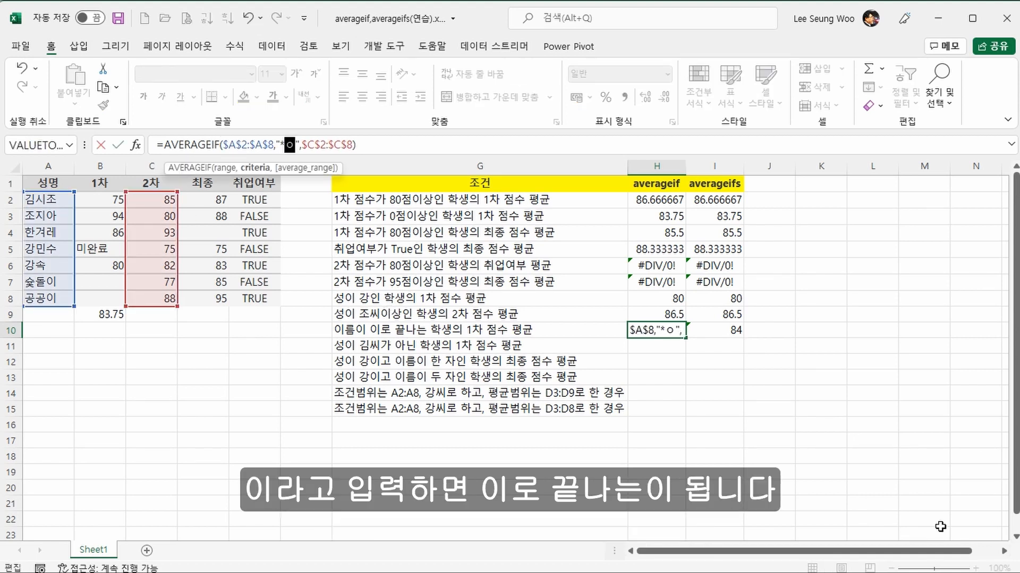
text(ㅣ)
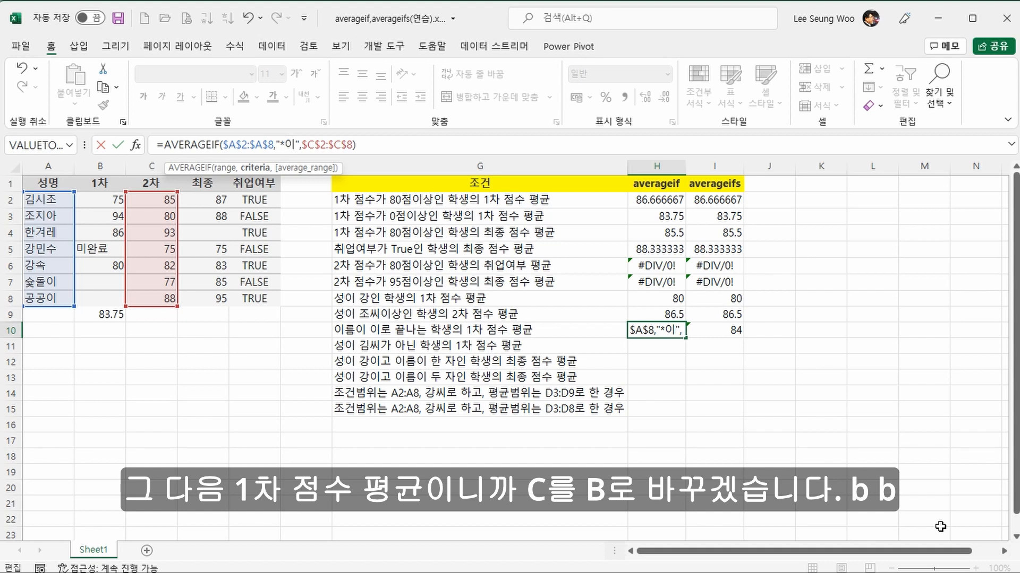
Step: Set the average range of the AVERAGEIF formula in H10 to $B$2:$B$8
key(Right)
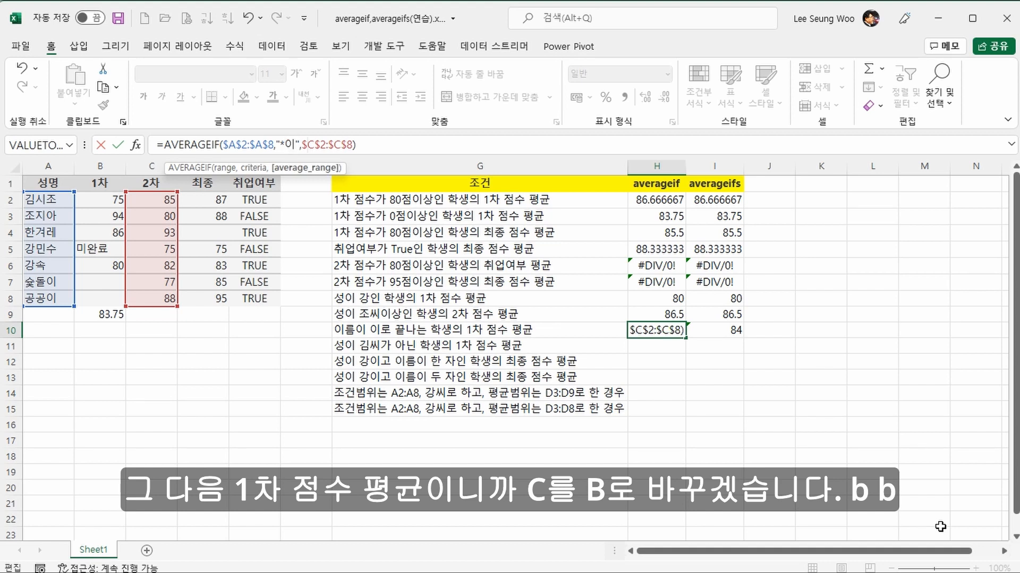
key(Right)
key(Delete)
text(b)
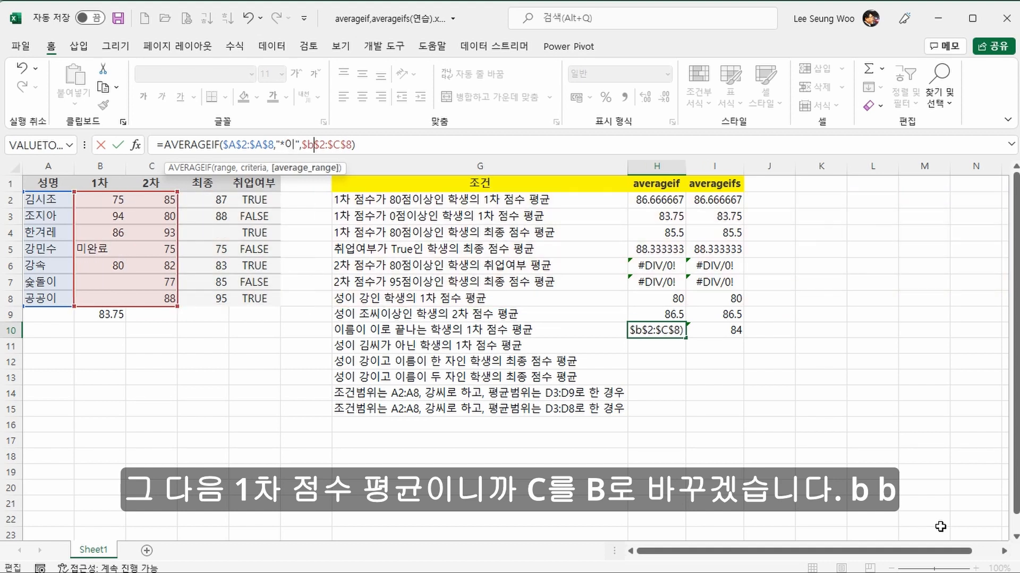
key(Right)
key(Delete)
text(b)
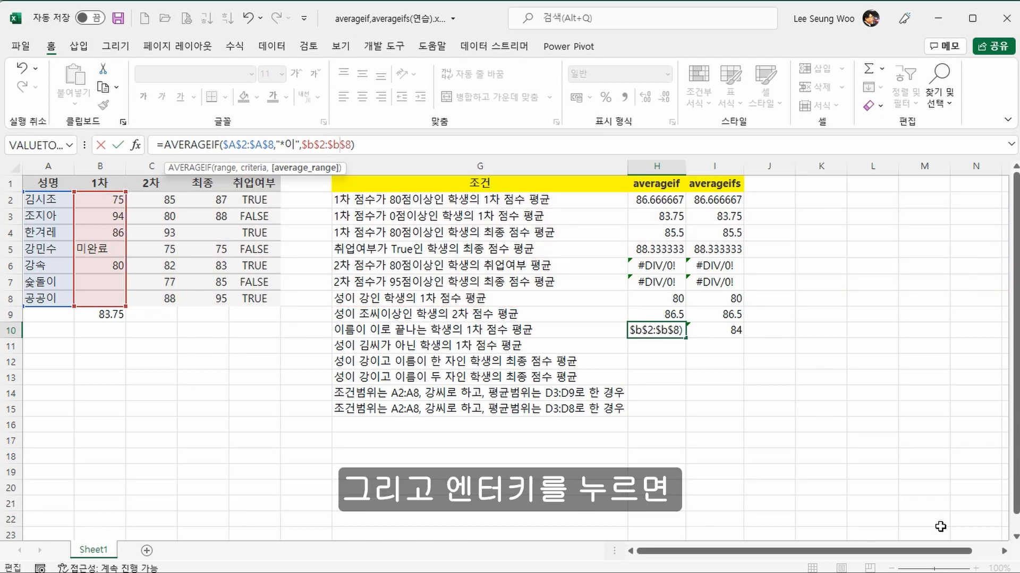
key(Return)
key(Up)
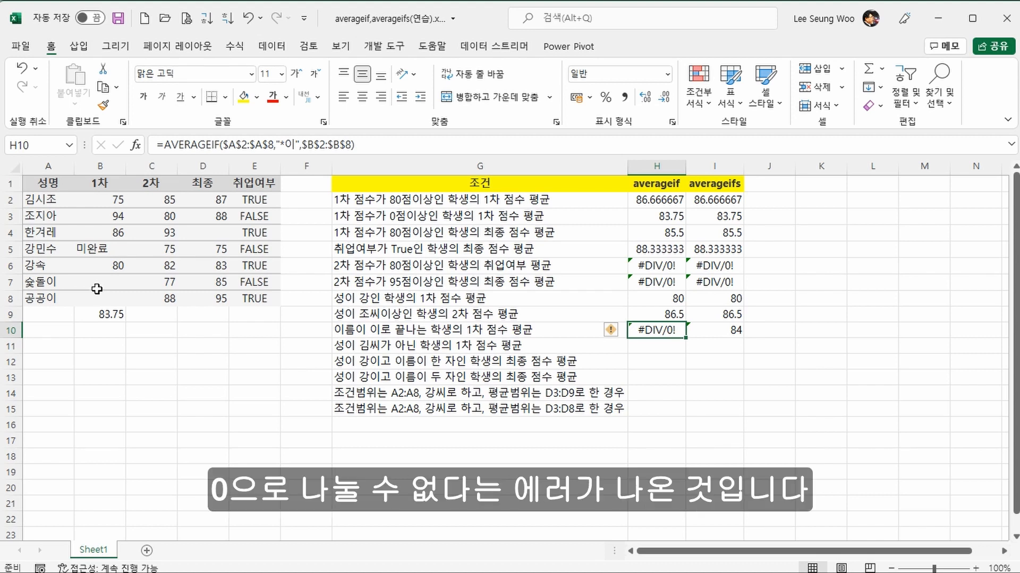
Step: Replace the average range of the AVERAGEIFS formula in I10 with the absolute range $B$2:$B$8
click(709, 328)
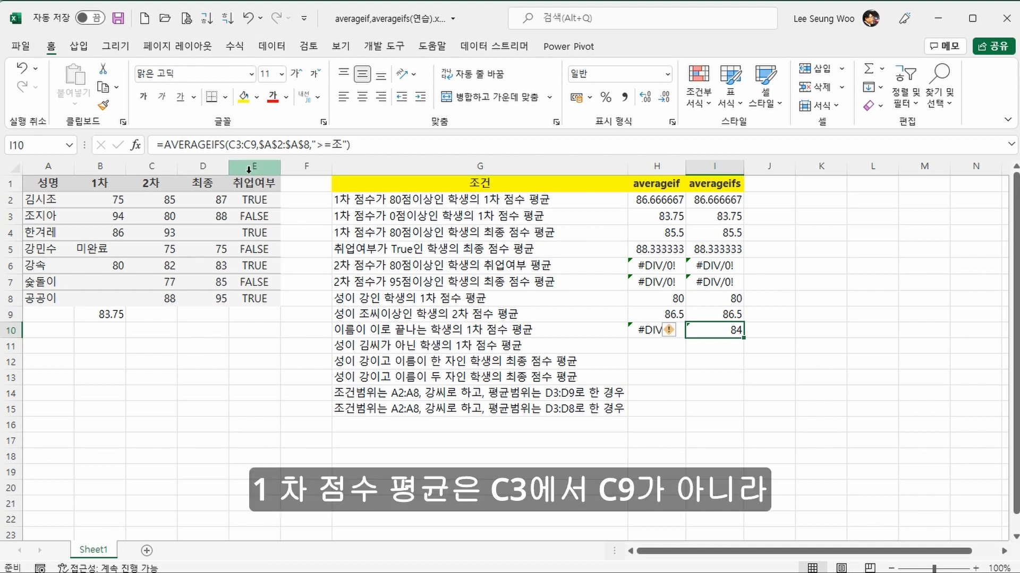
drag(230, 144, 253, 144)
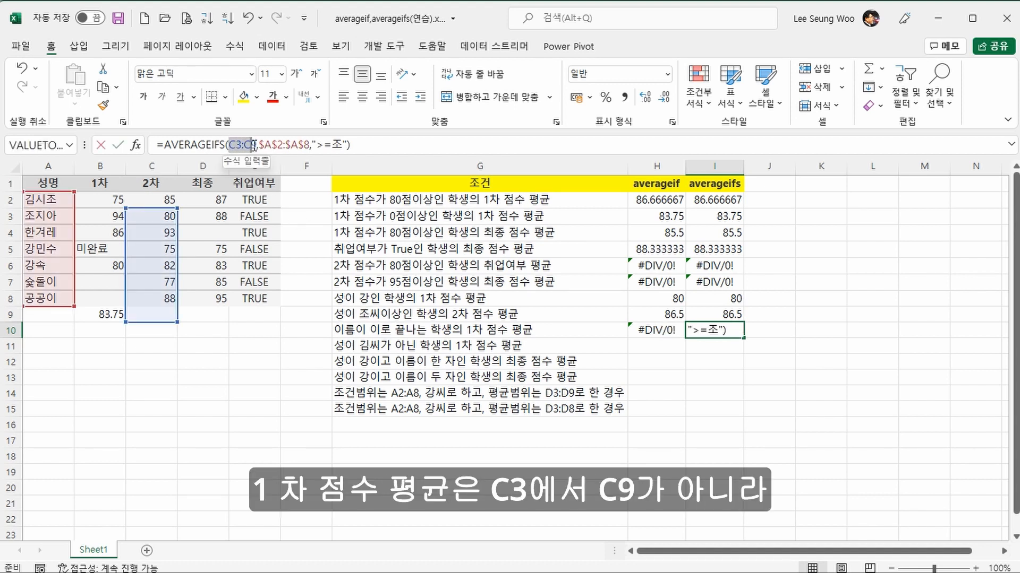
drag(115, 200, 90, 291)
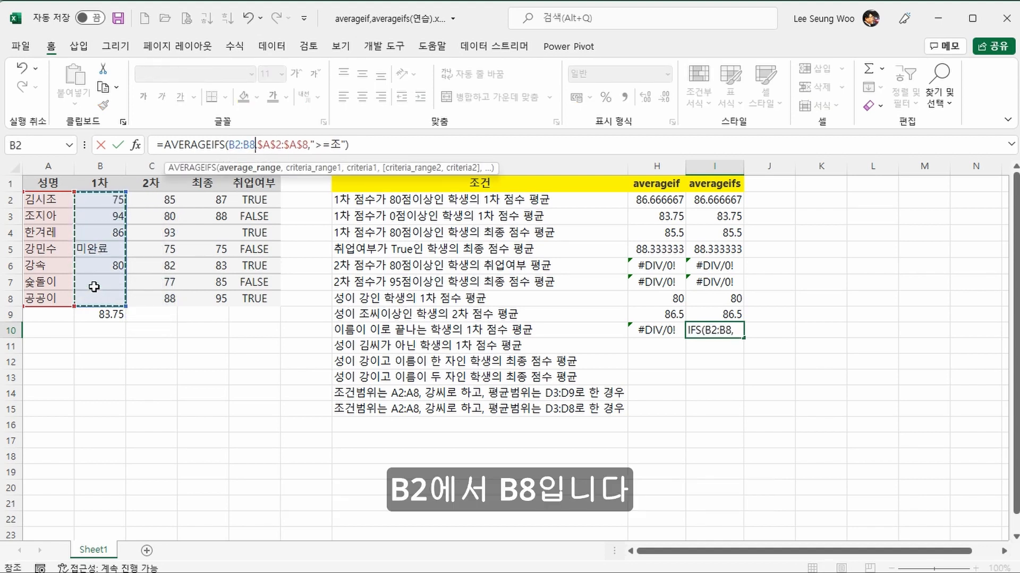
key(F4)
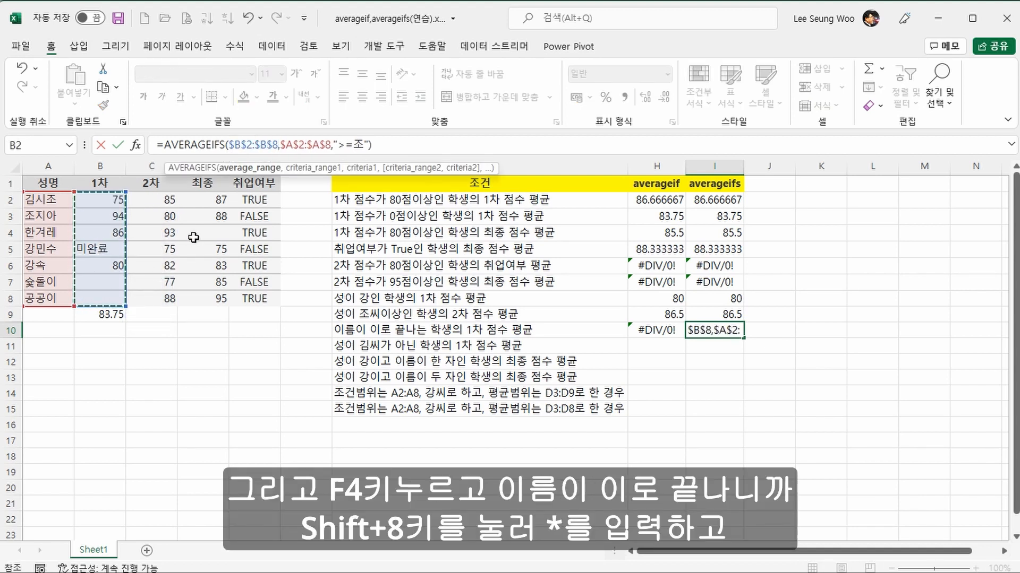
Step: Change the criterion of the AVERAGEIFS formula in I10 to "*이"
click(341, 152)
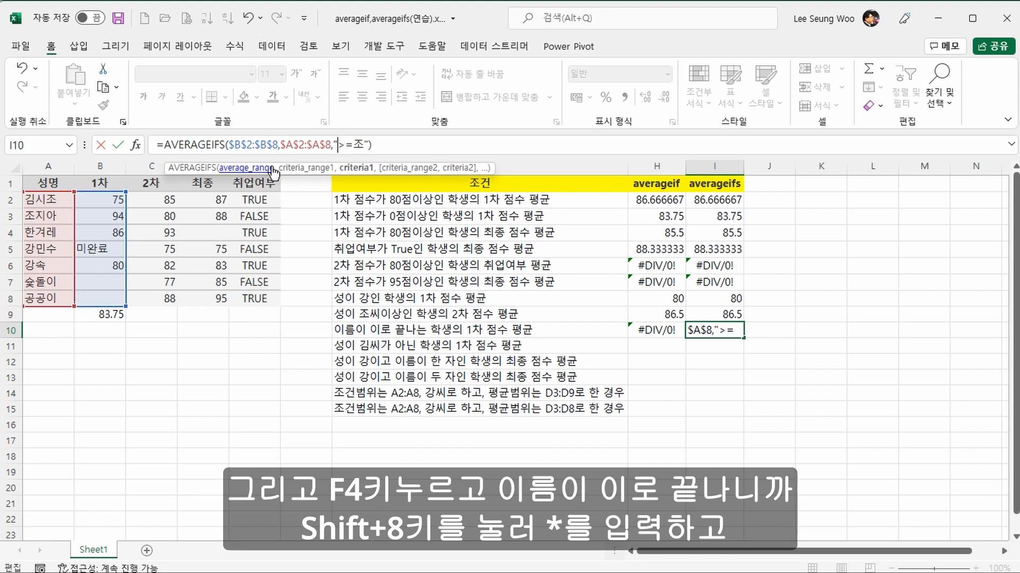
text(*)
key(Delete)
key(Delete)
key(Delete)
text(d)
key(BackSpace)
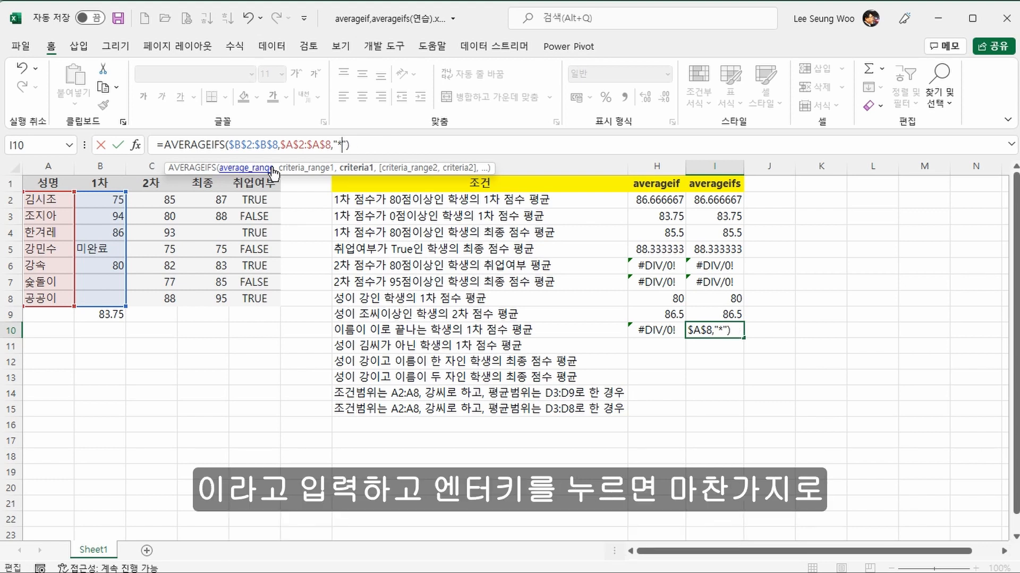
text(이)
key(Return)
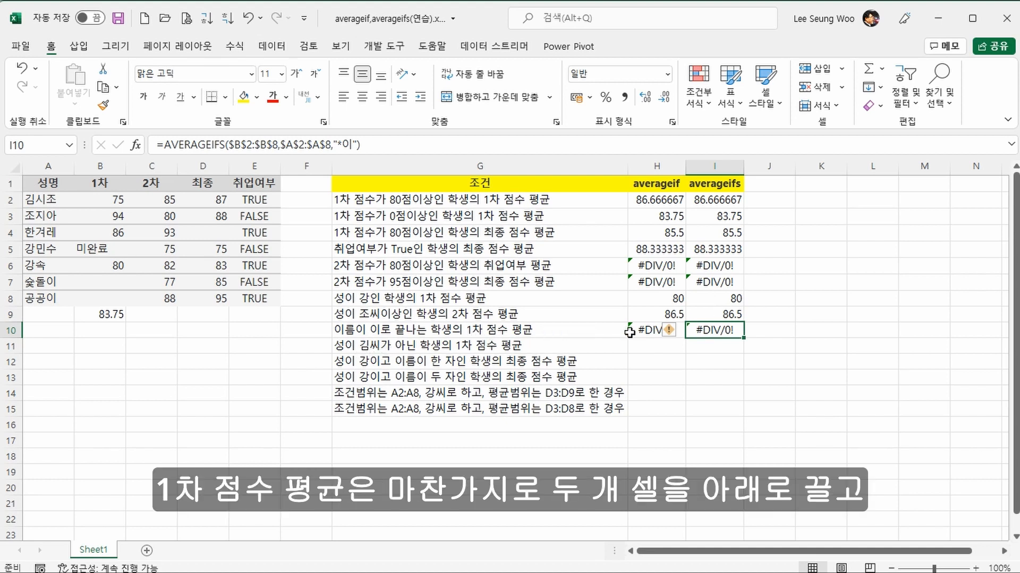
Step: Copy the formulas in H10:I10 down to row 11 and change the AVERAGEIF criterion in H11 to "<>김*"
drag(630, 332, 706, 354)
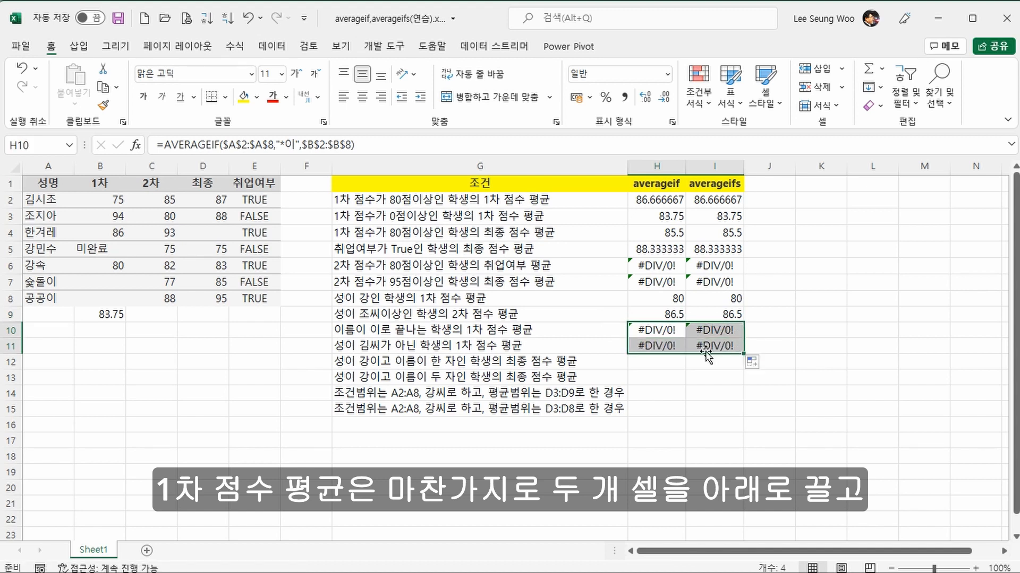
click(670, 348)
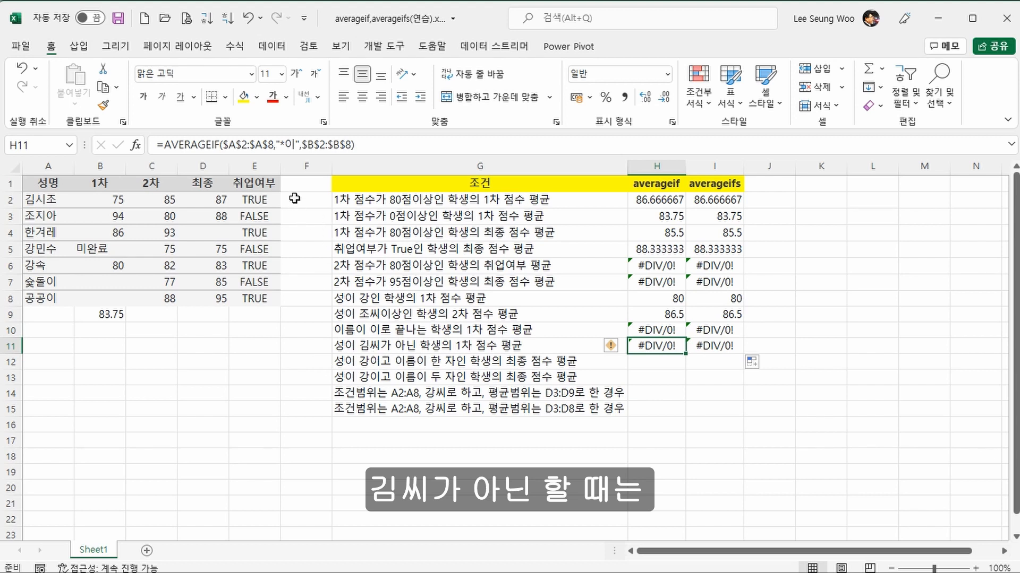
click(280, 145)
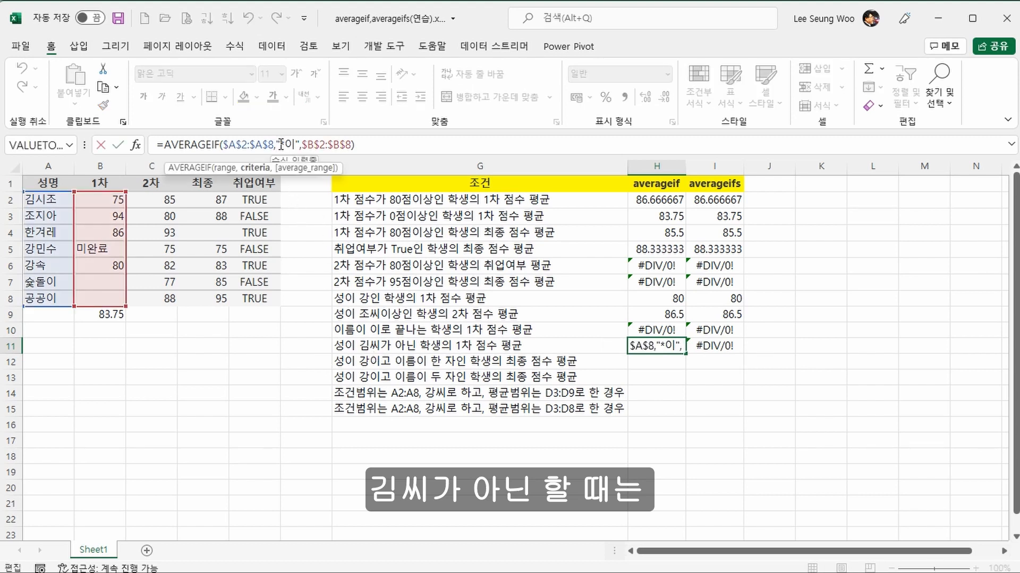
text(<>)
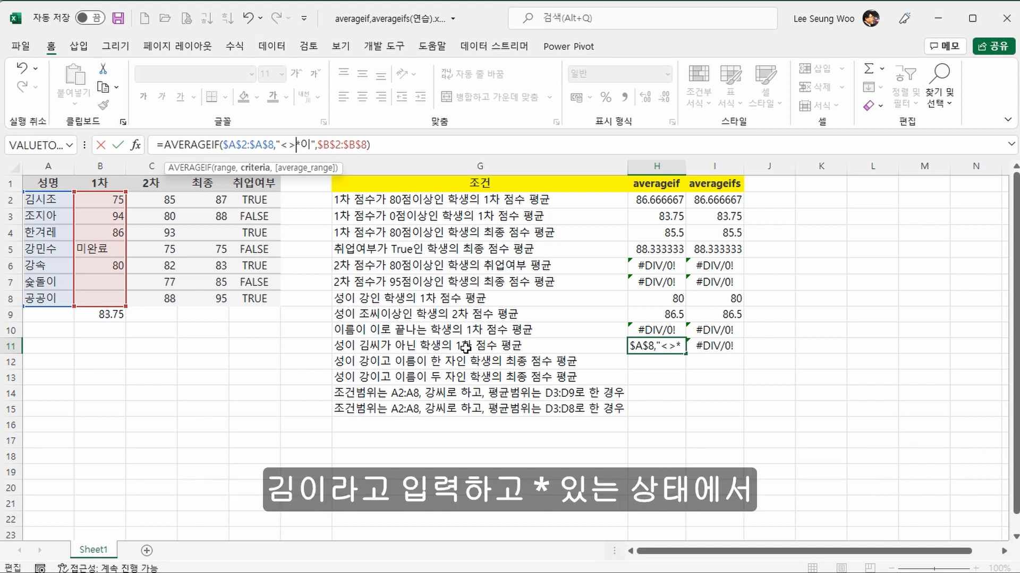
text(김)
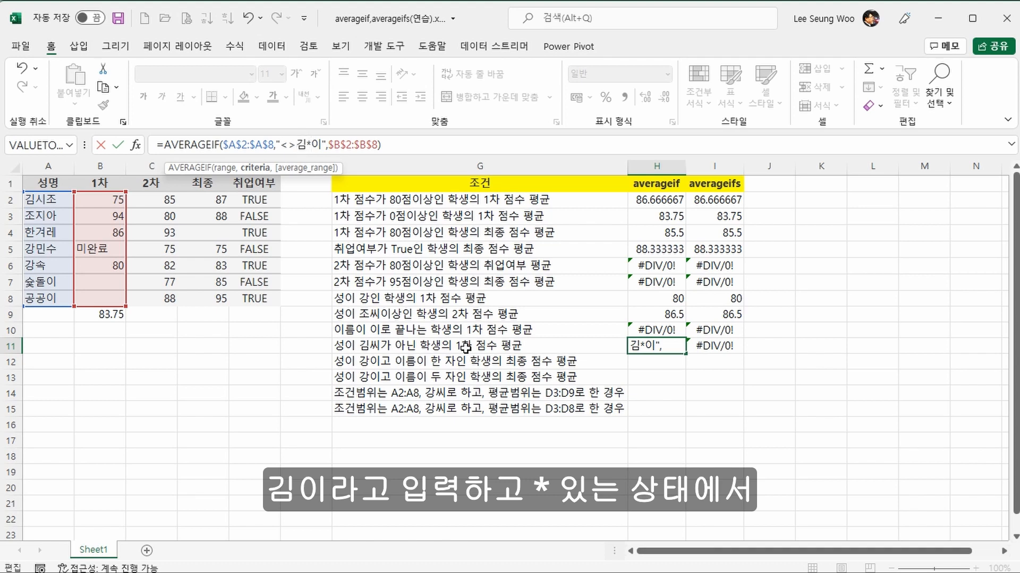
key(Right)
key(Delete)
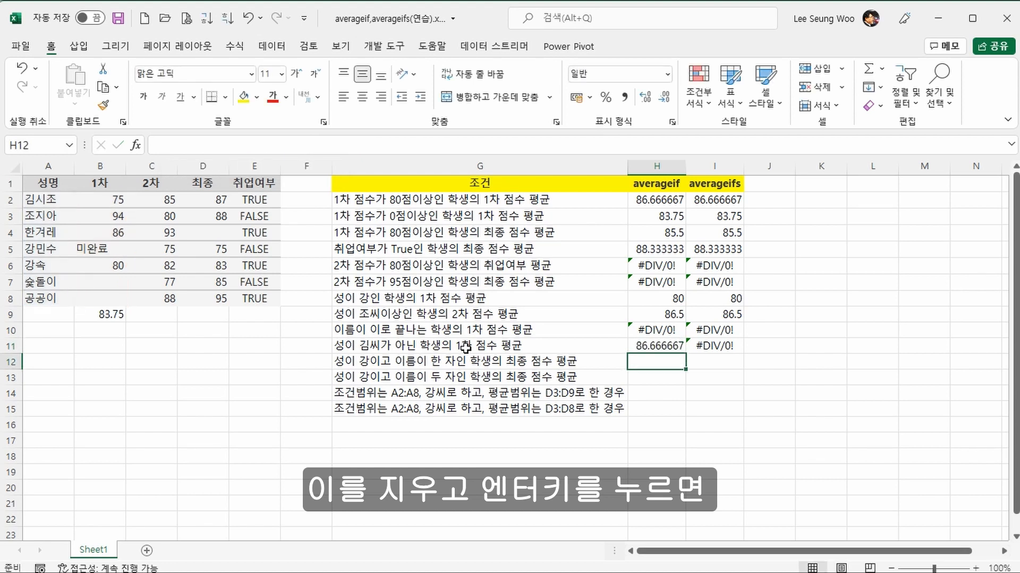
key(Return)
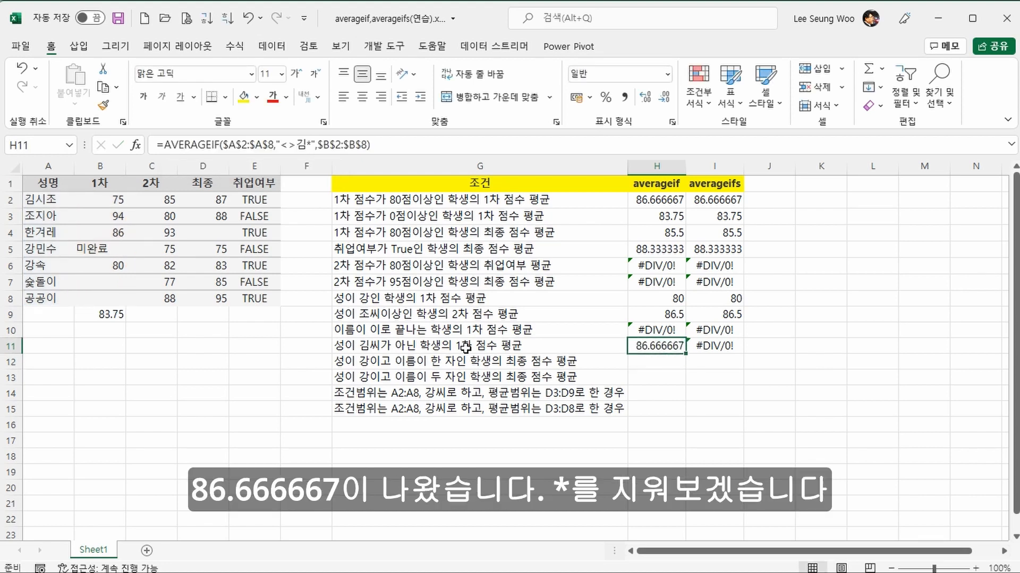
Step: Try the AVERAGEIF formula in H11 without the wildcard, using the criterion "<>김"
click(308, 144)
key(Delete)
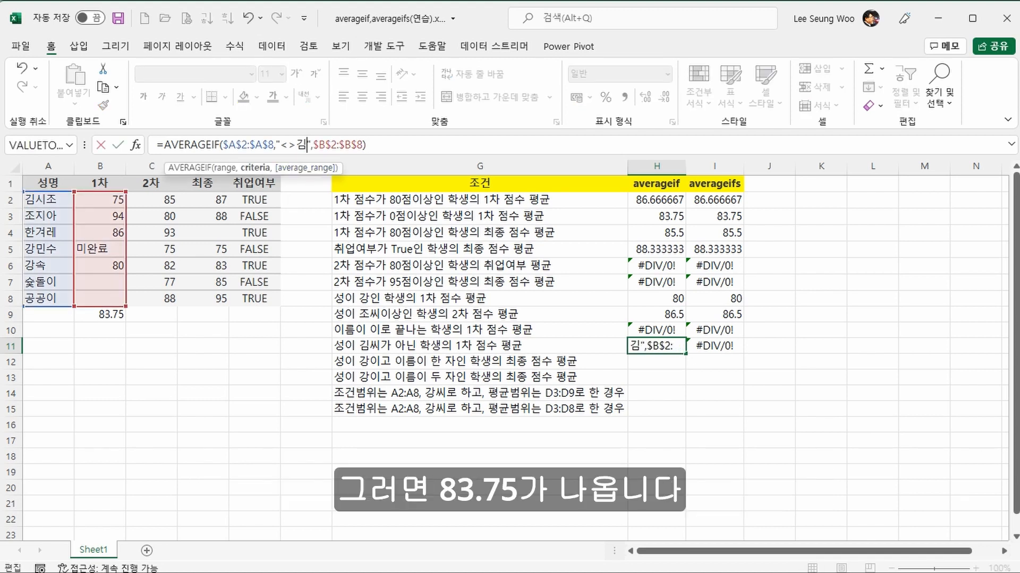
key(Return)
key(Up)
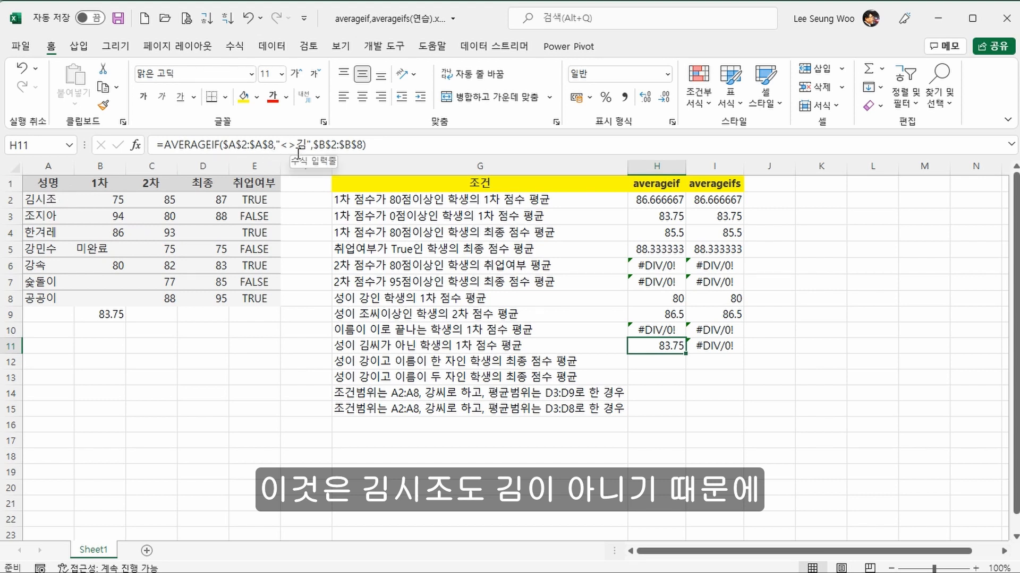
Step: Check the result in H11 against the average of the first-round scores in B2:B4 and B6
click(99, 200)
drag(99, 199, 110, 233)
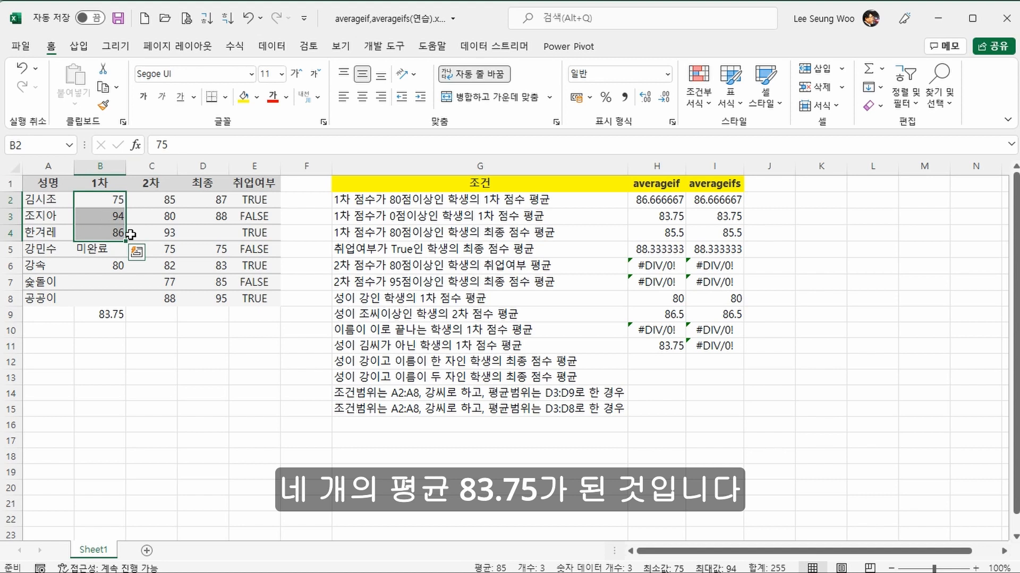
ctrl+click(116, 264)
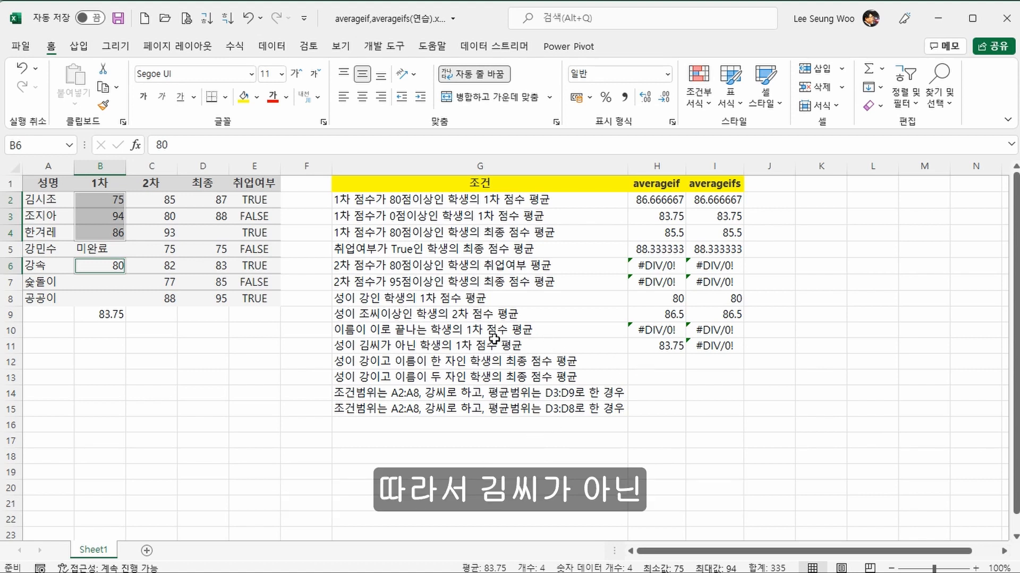
Step: Restore the wildcard in the AVERAGEIF formula in H11 so that its criterion is "<>김*"
click(640, 344)
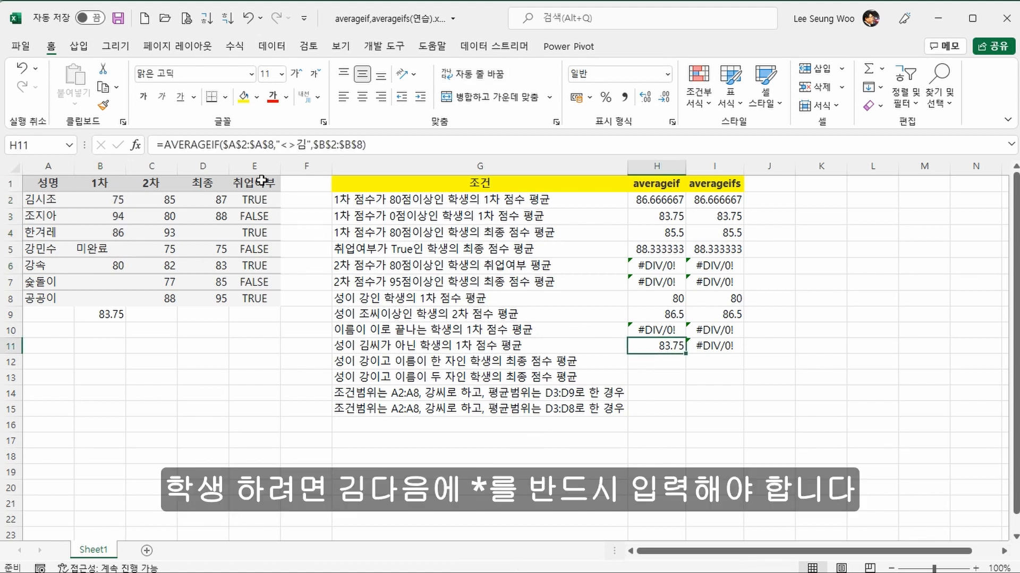
click(301, 149)
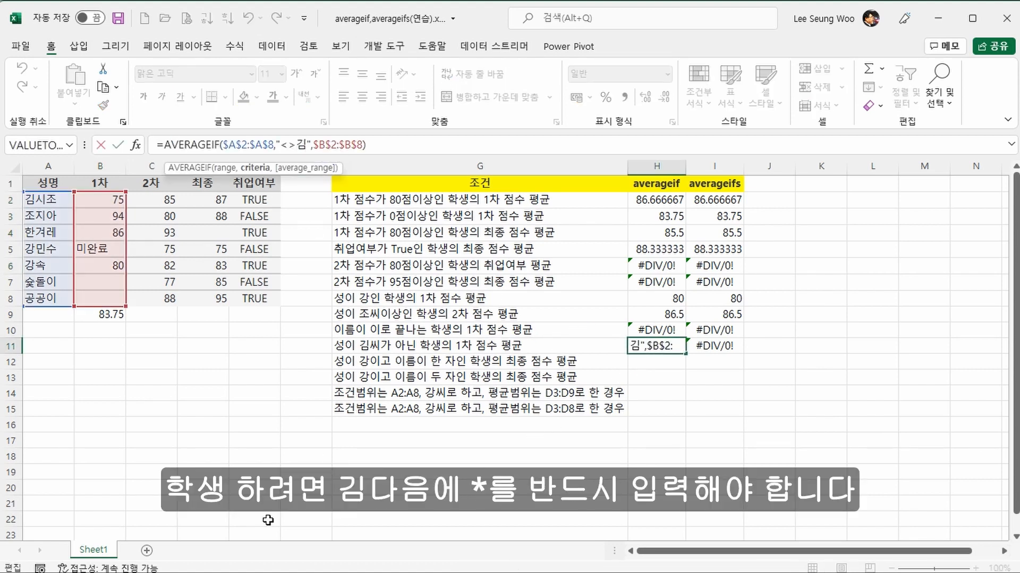
text(*)
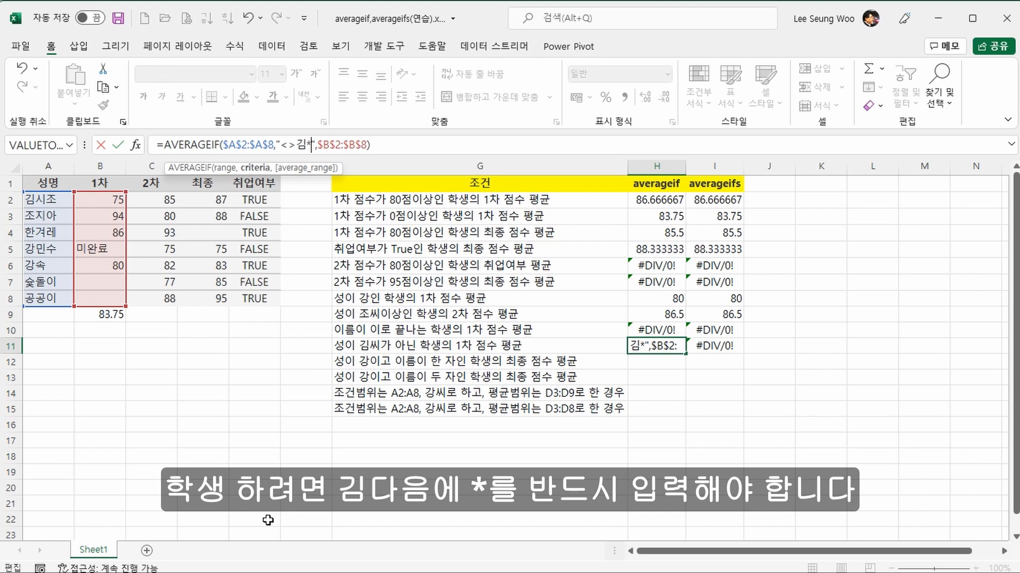
key(Return)
key(Up)
Step: Change the criterion of the AVERAGEIFS formula in I11 to "<>김*"
key(Right)
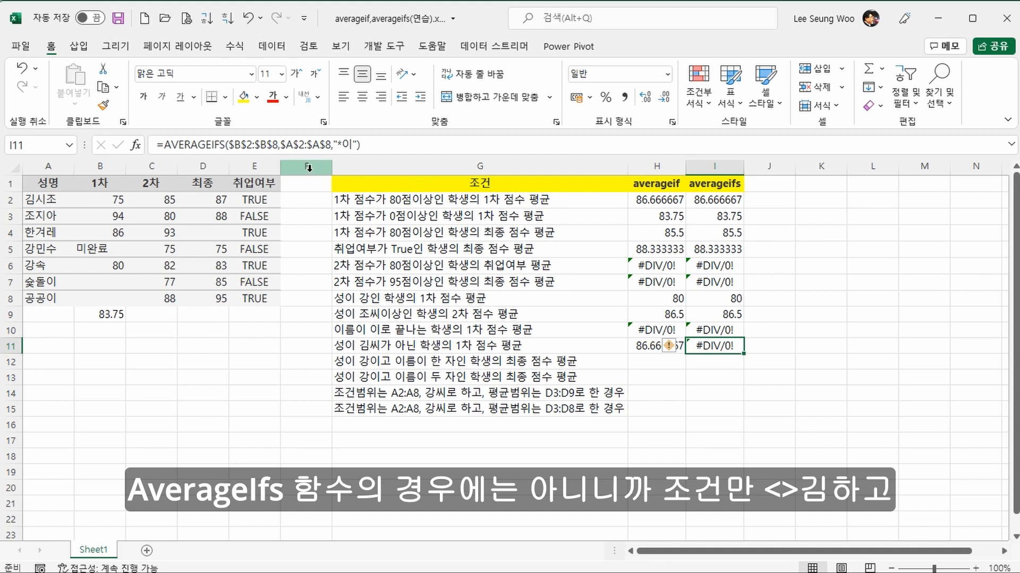
click(340, 146)
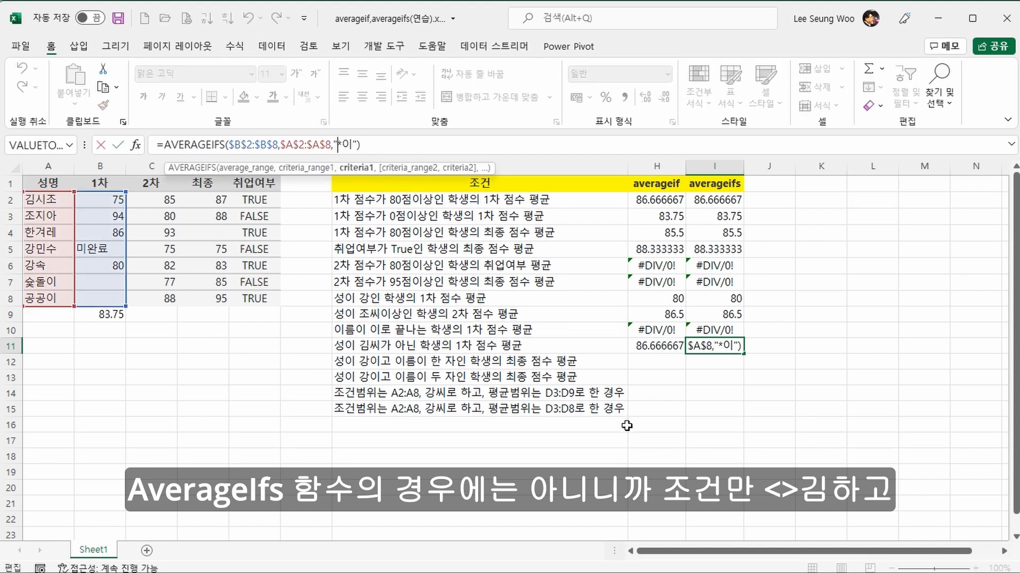
text(<)
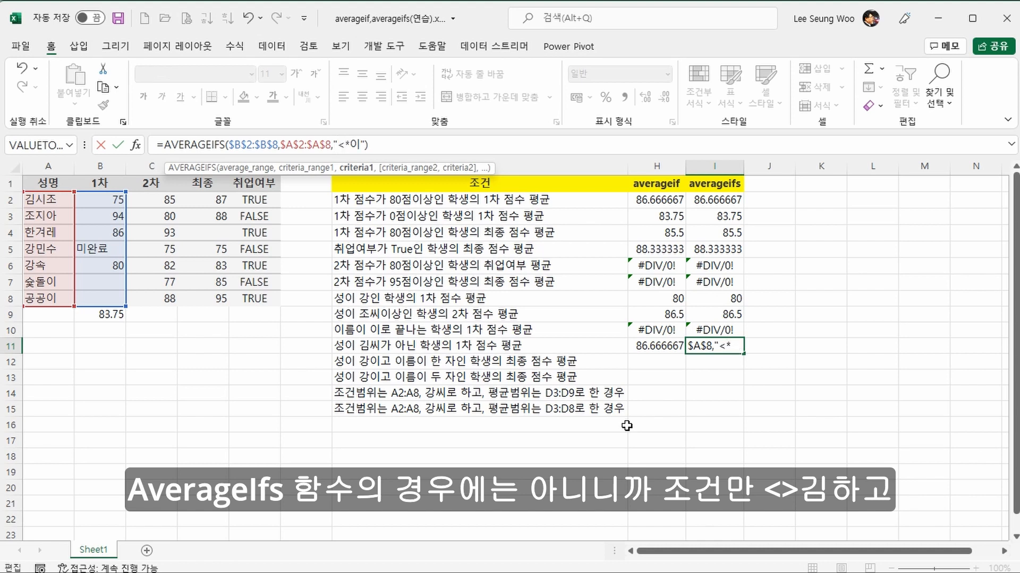
text(>김)
key(Right)
key(Delete)
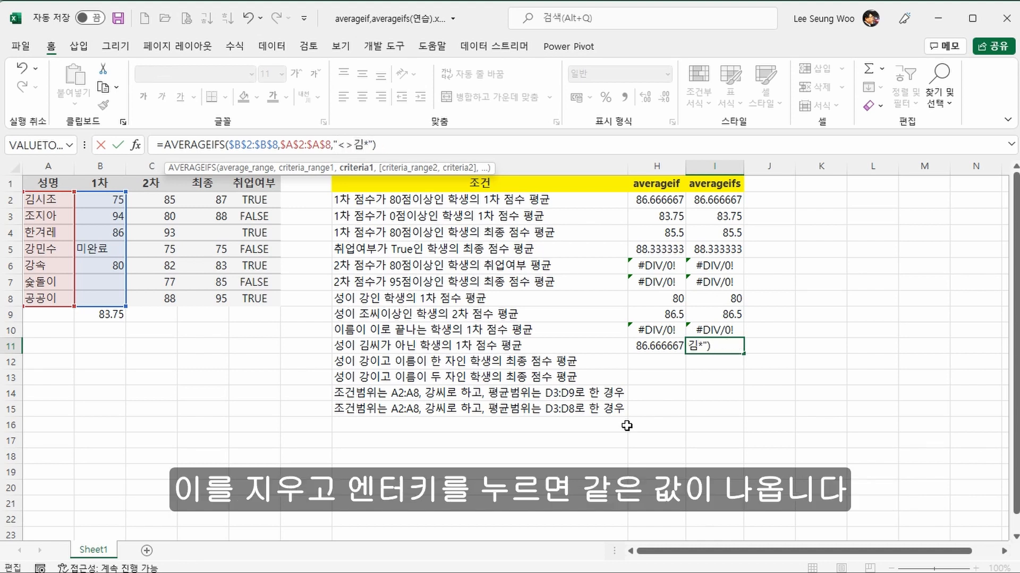
key(Return)
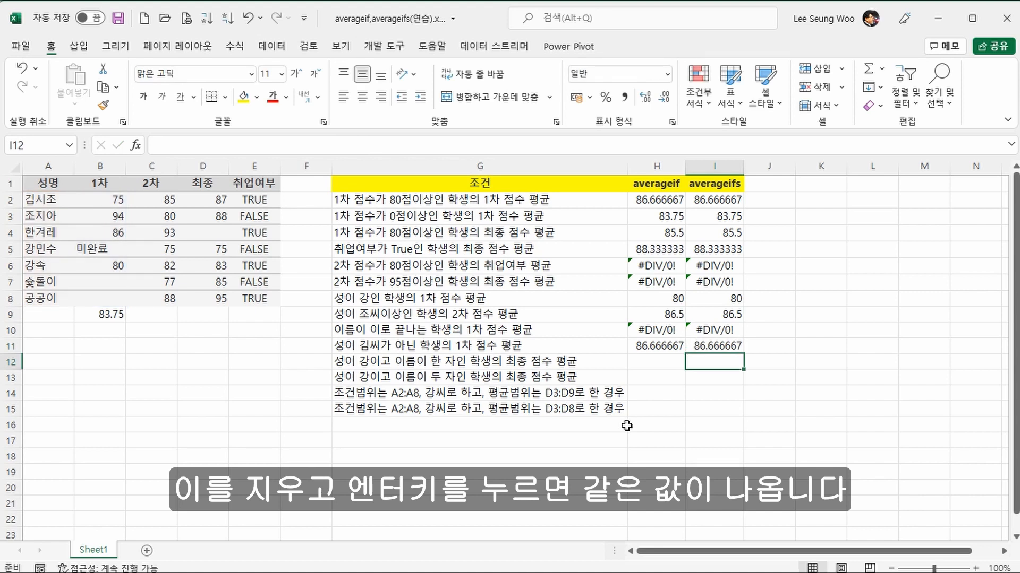
Step: Copy the AVERAGEIF and AVERAGEIFS formulas in H11:I11 down to row 12
key(Up)
key(Down)
key(Left)
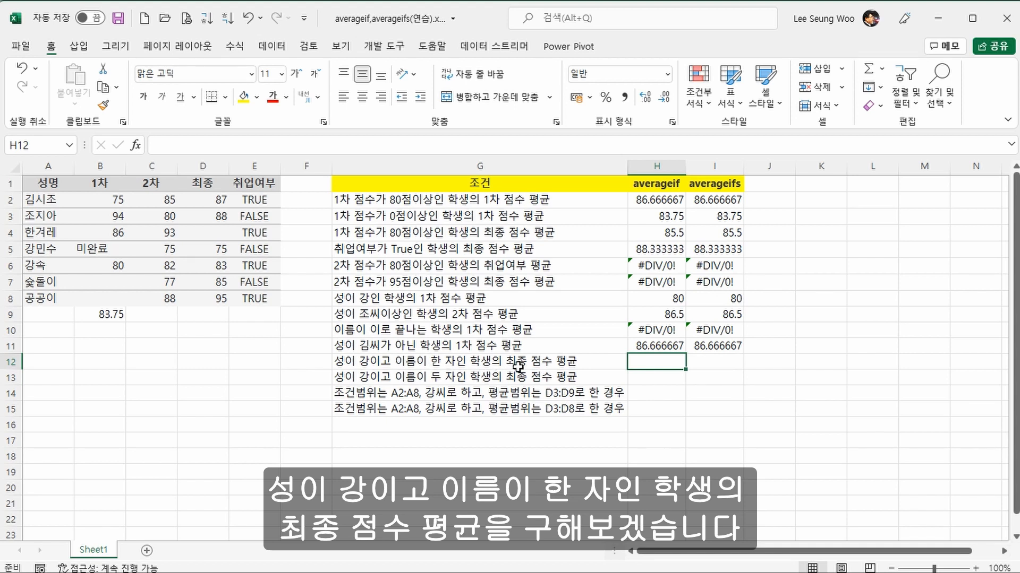
click(654, 348)
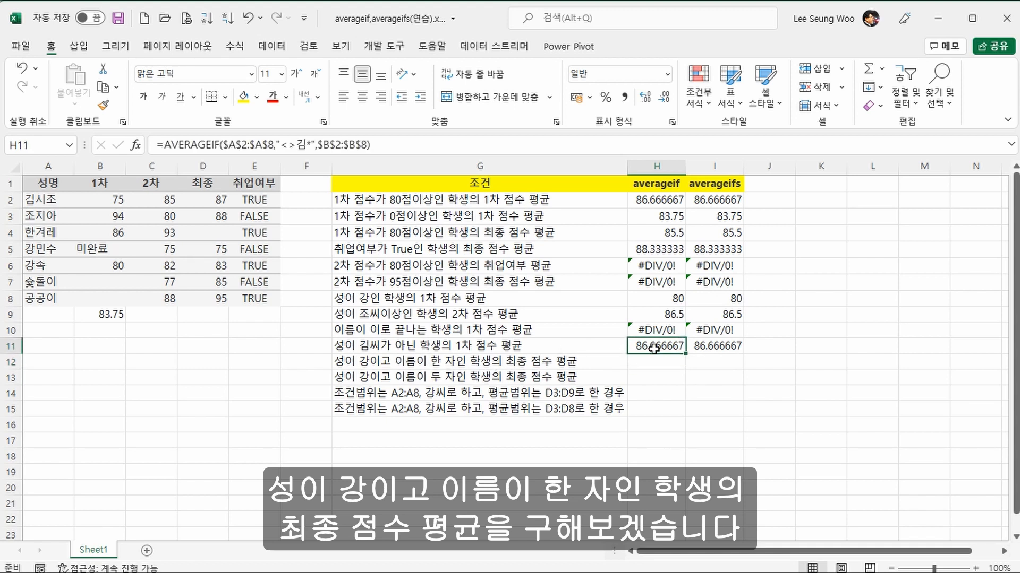
drag(654, 348, 712, 348)
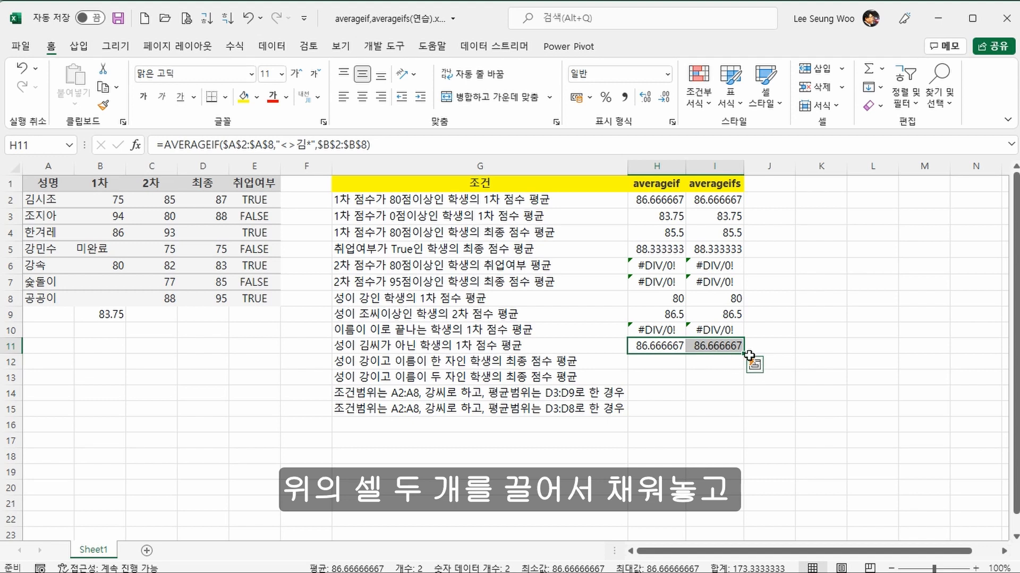
drag(745, 355, 744, 366)
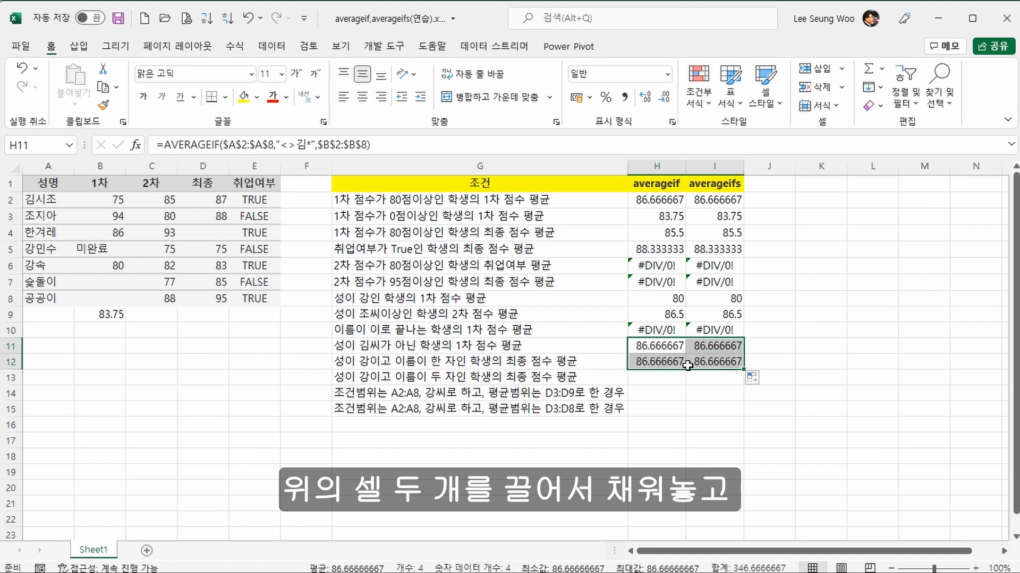
Step: Change the criterion of the AVERAGEIF formula in H12 to "강?" to match a one-character given name
click(676, 364)
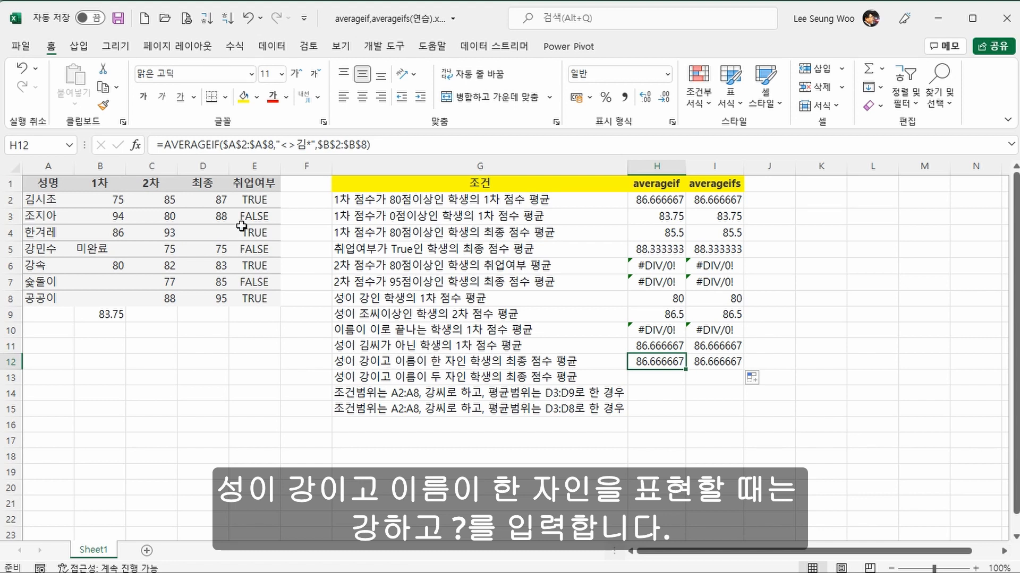
click(281, 145)
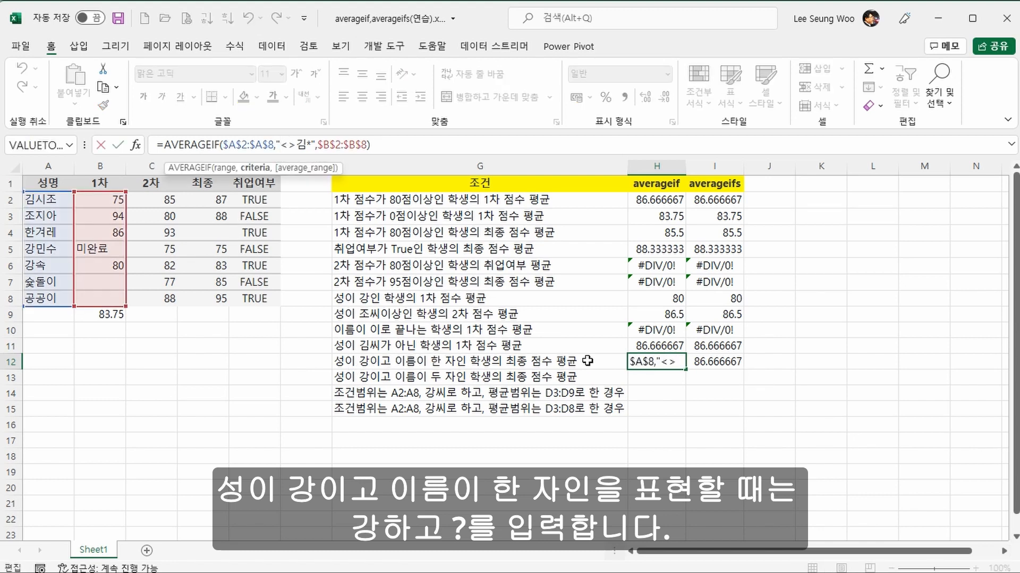
text(강?)
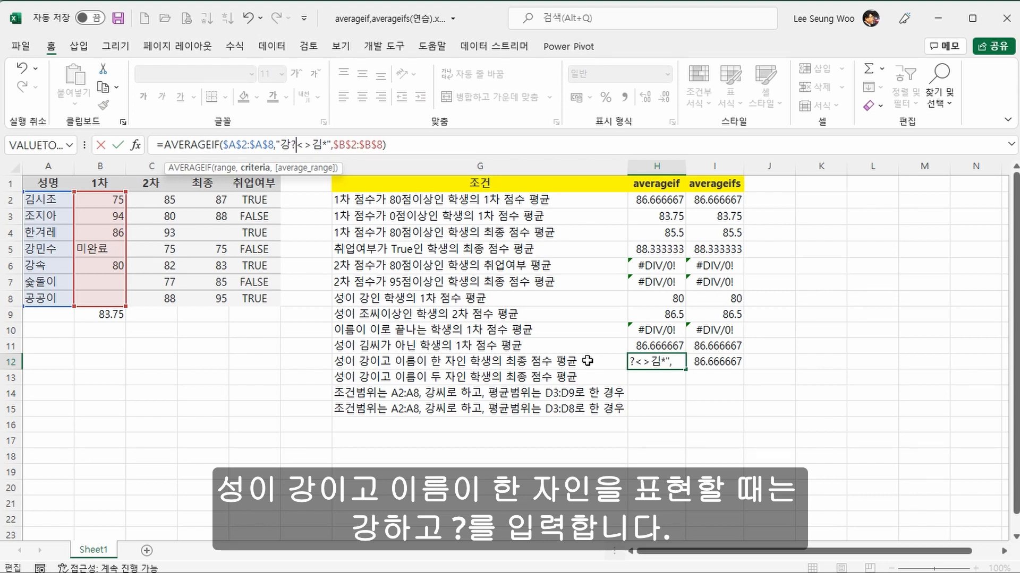
key(Delete)
key(Delete)
key(Delete)
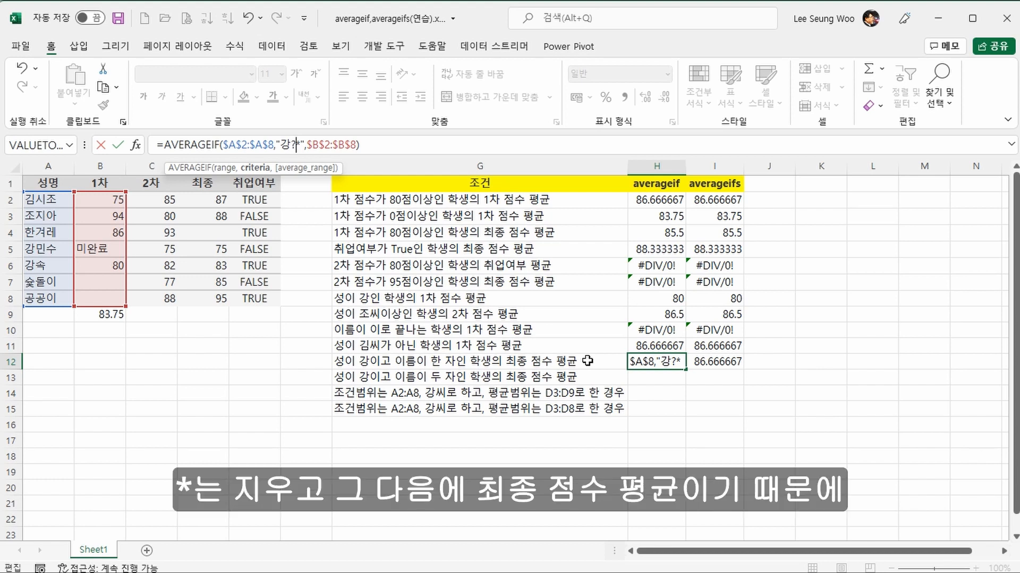
key(Delete)
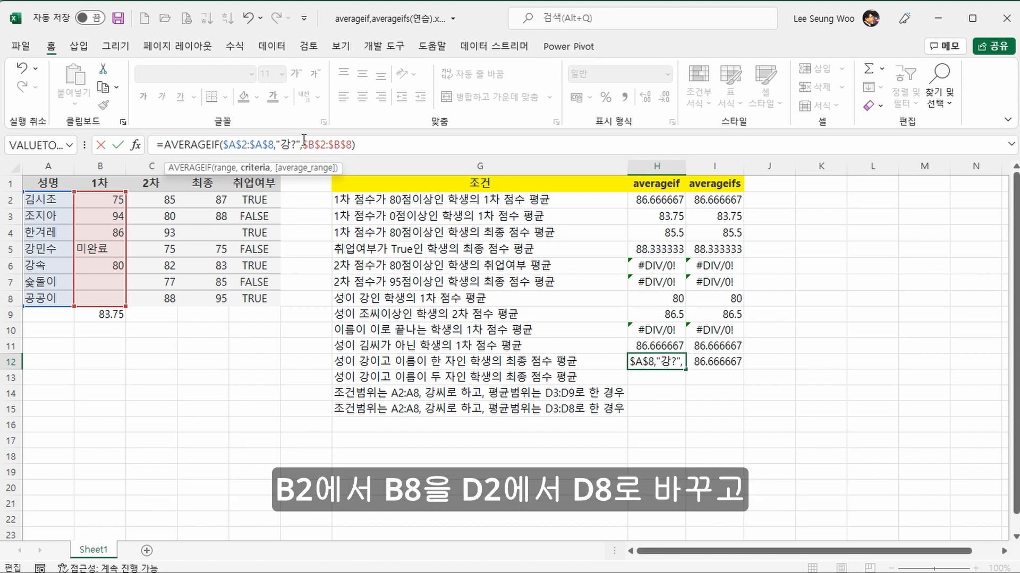
Step: Set the average range of the AVERAGEIF formula in H12 to the final scores $D$2:$D$8 and check the matching score in D6
drag(304, 141, 353, 144)
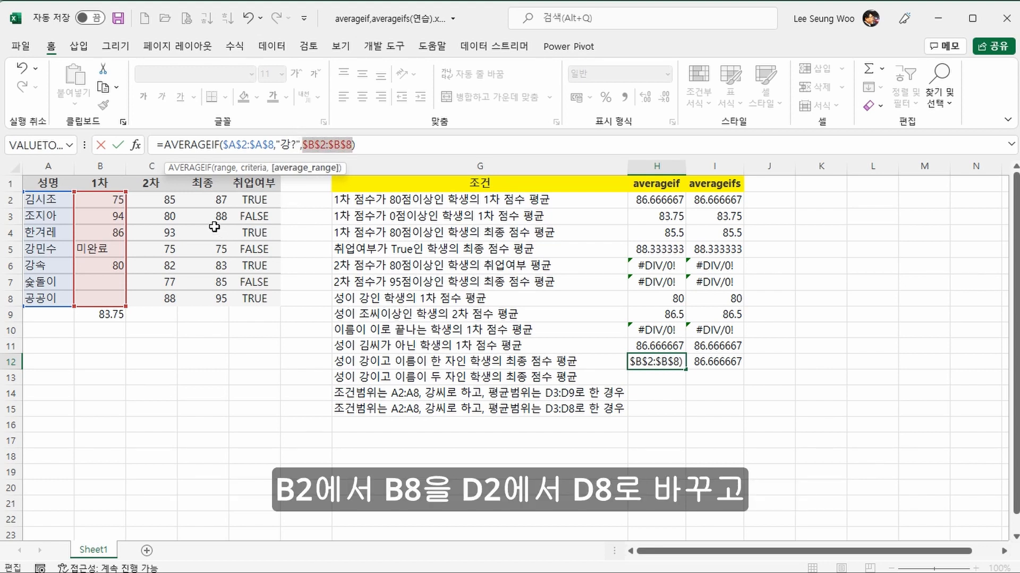
drag(206, 199, 199, 280)
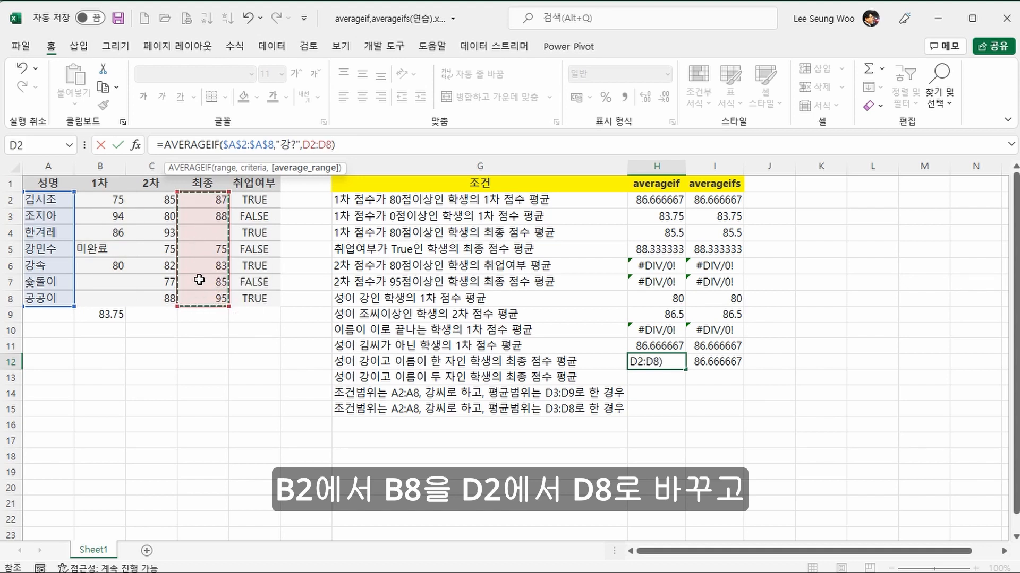
key(F4)
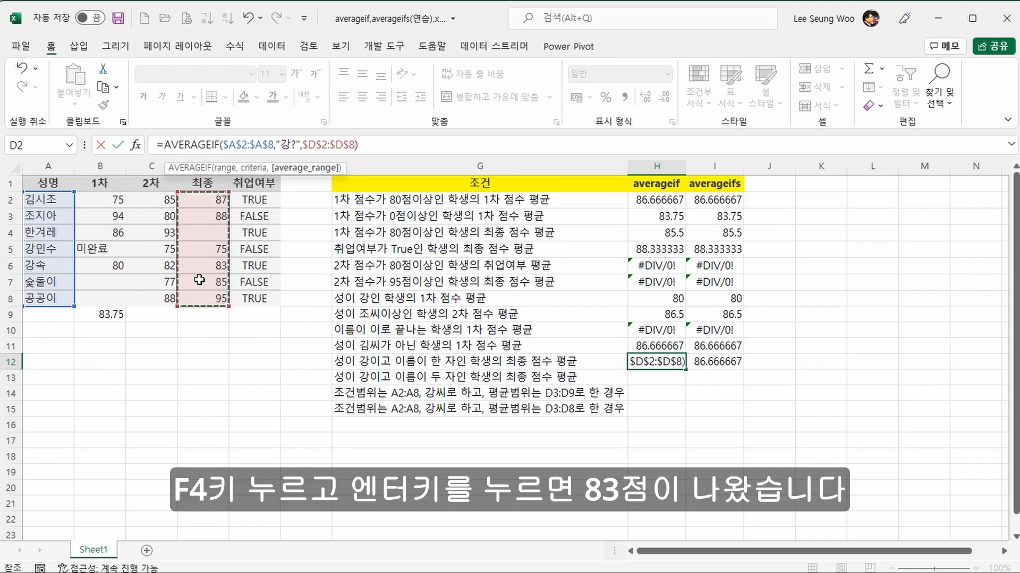
key(Return)
key(Up)
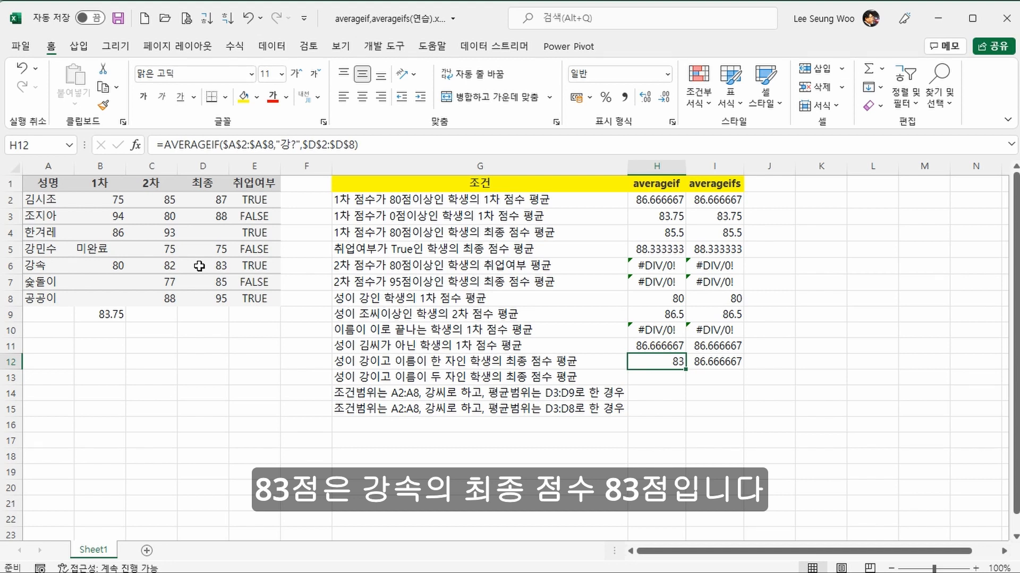
click(199, 266)
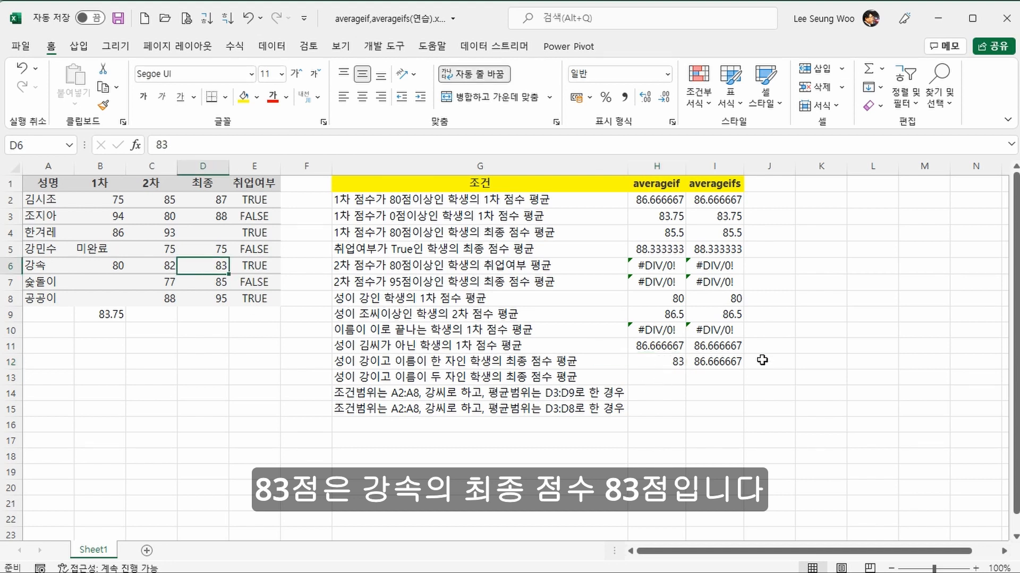
Step: Change the criterion of the AVERAGEIFS formula in I12 to "강?"
click(737, 360)
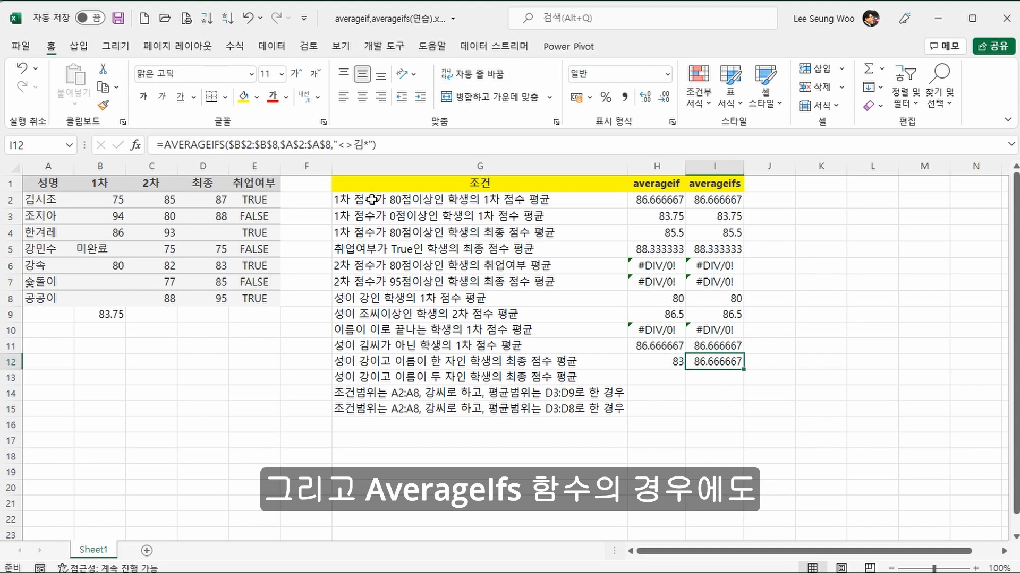
click(338, 144)
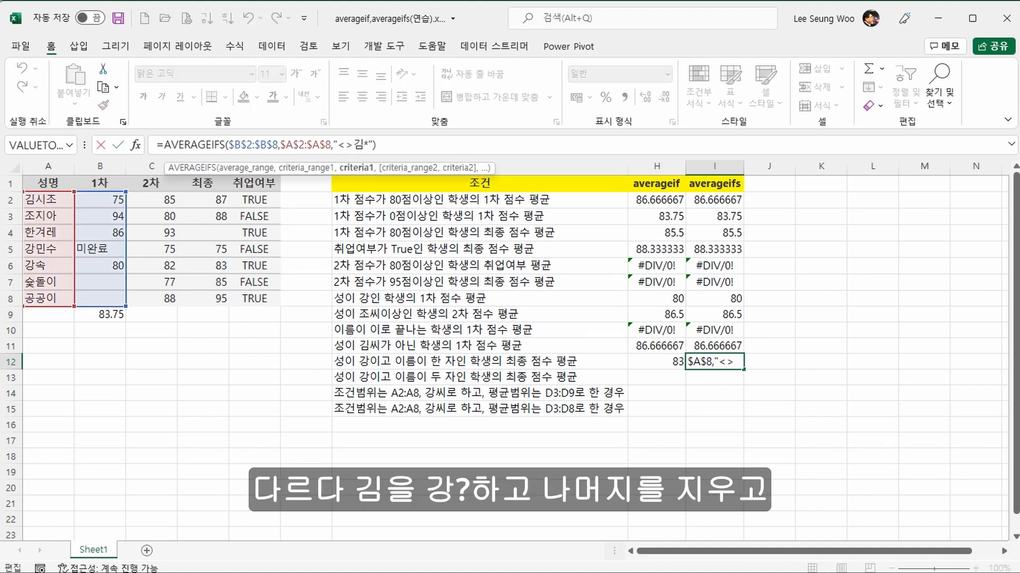
text(강?)
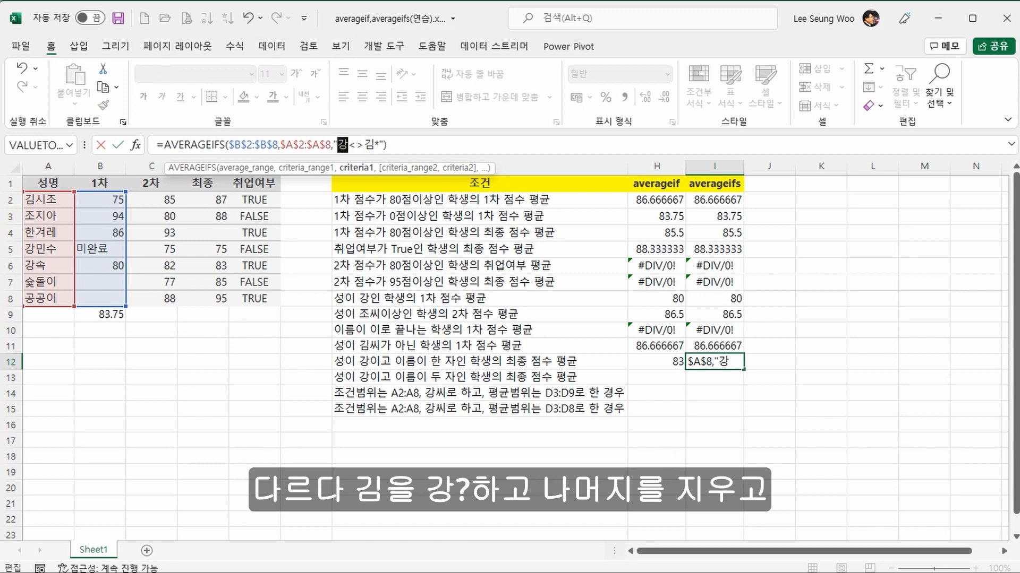
key(Delete)
key(Delete)
key(Delete)
key(ctrl+Return)
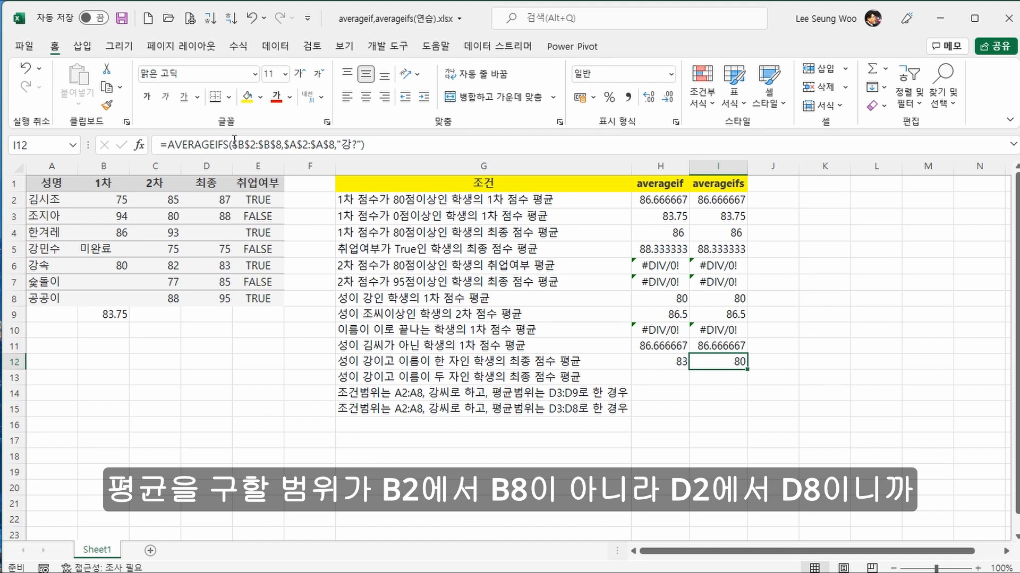
Step: Set the average range of the AVERAGEIFS formula in I12 to the final scores $D$2:$D$8
drag(232, 144, 277, 145)
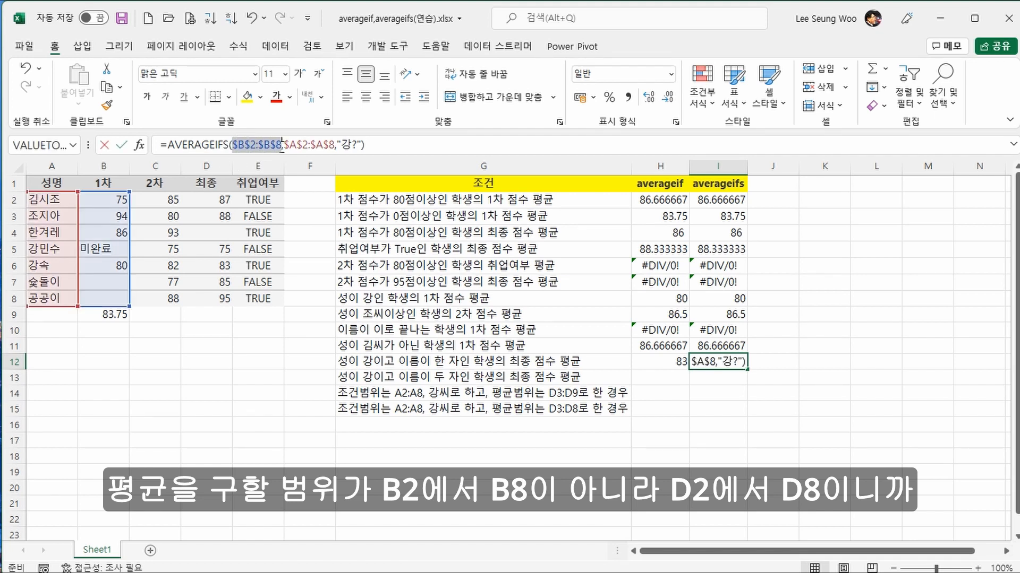
drag(224, 200, 210, 302)
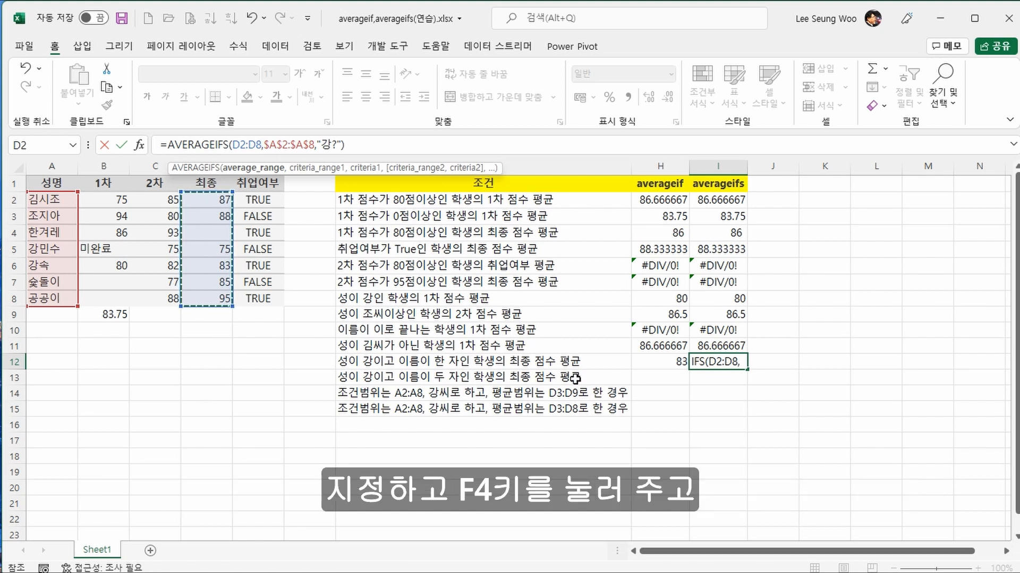
key(F4)
key(Return)
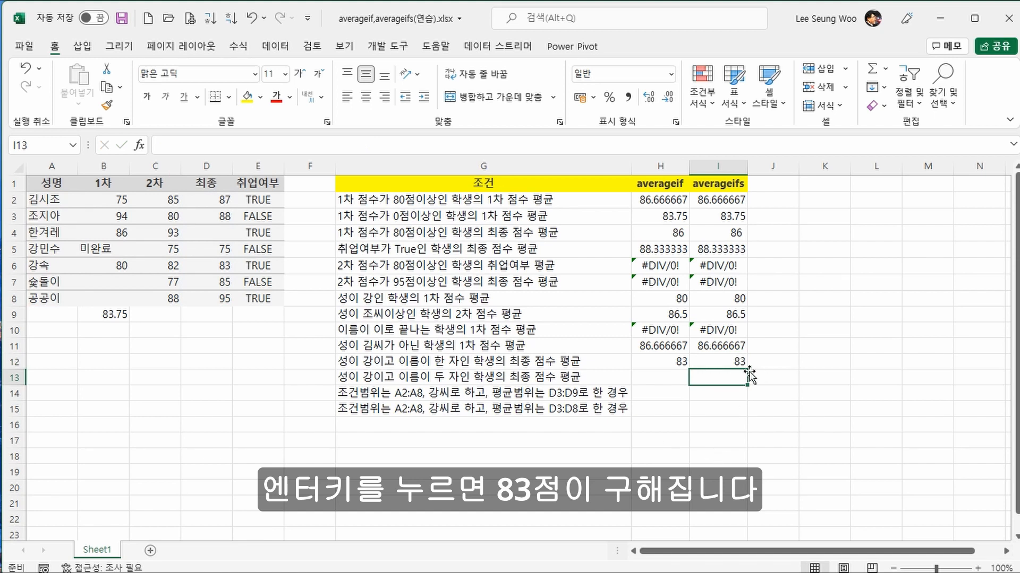
Step: Copy the formulas in H12:I12 down to row 13 and change the AVERAGEIF criterion in H13 to "강??"
drag(664, 361, 740, 385)
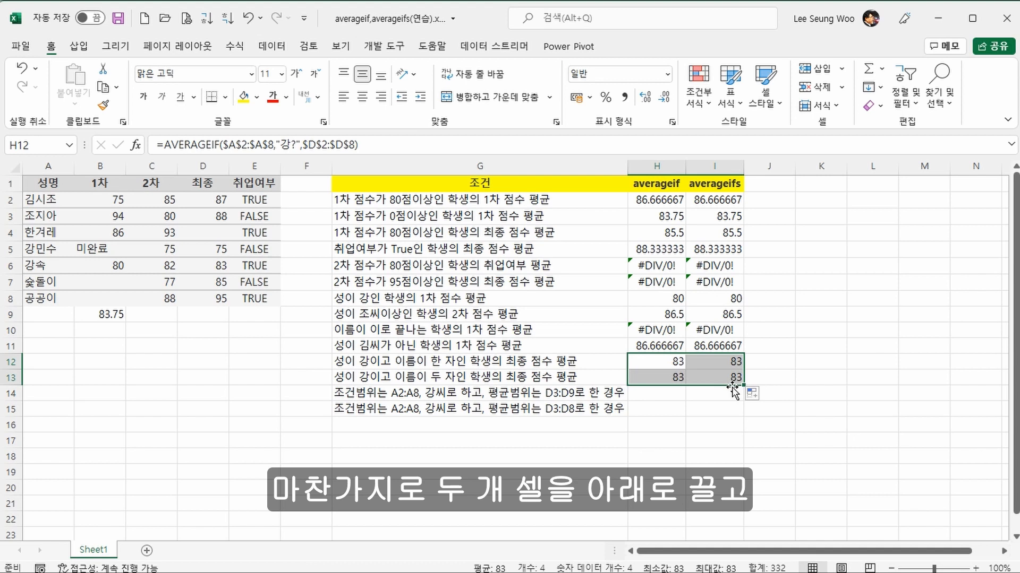
click(672, 378)
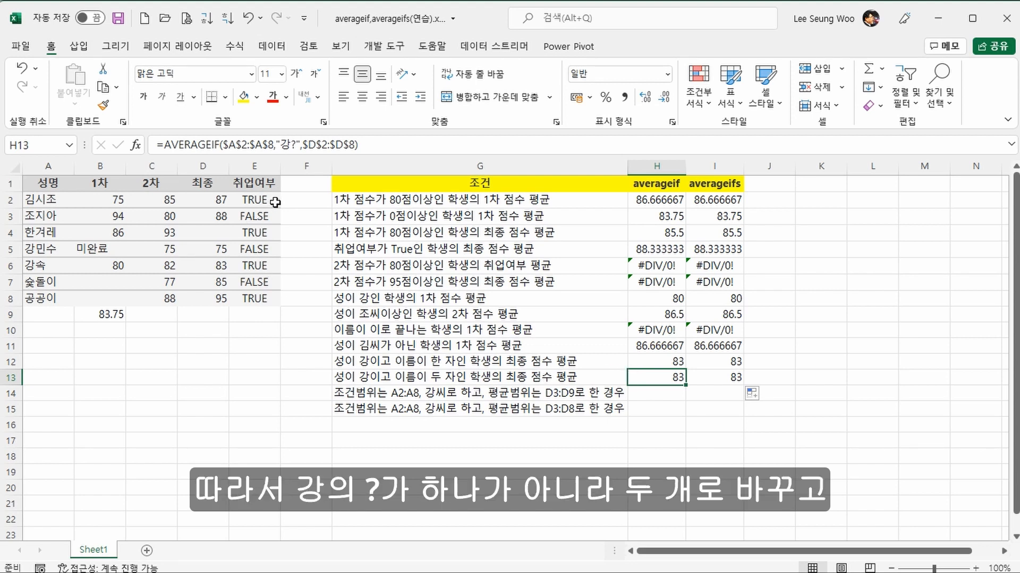
click(294, 150)
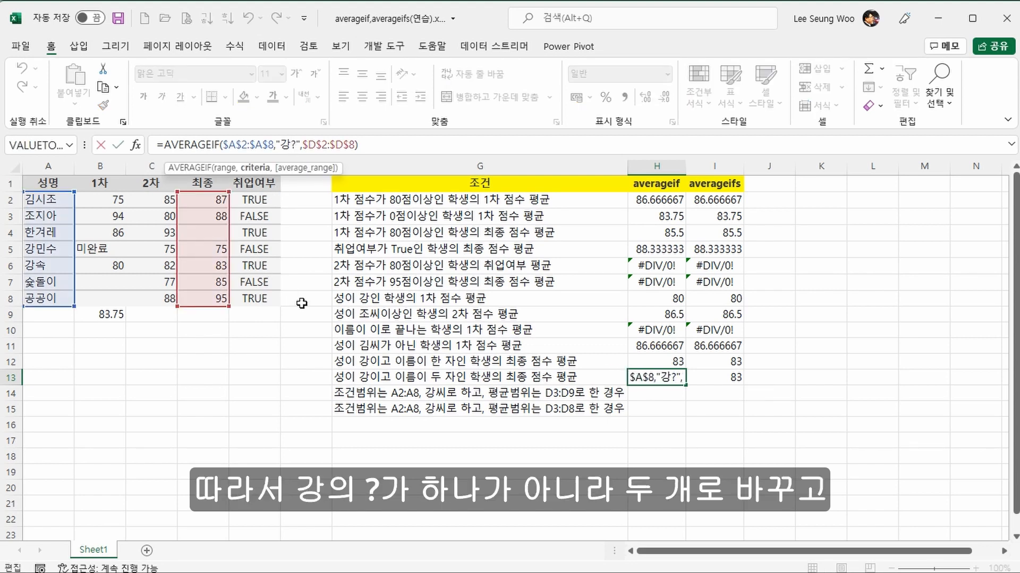
text(?)
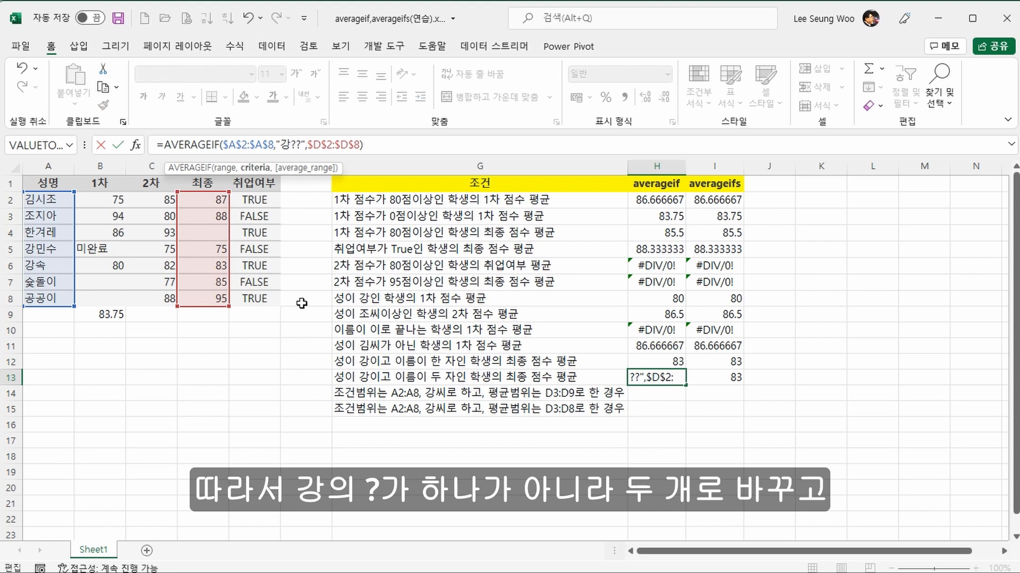
key(Return)
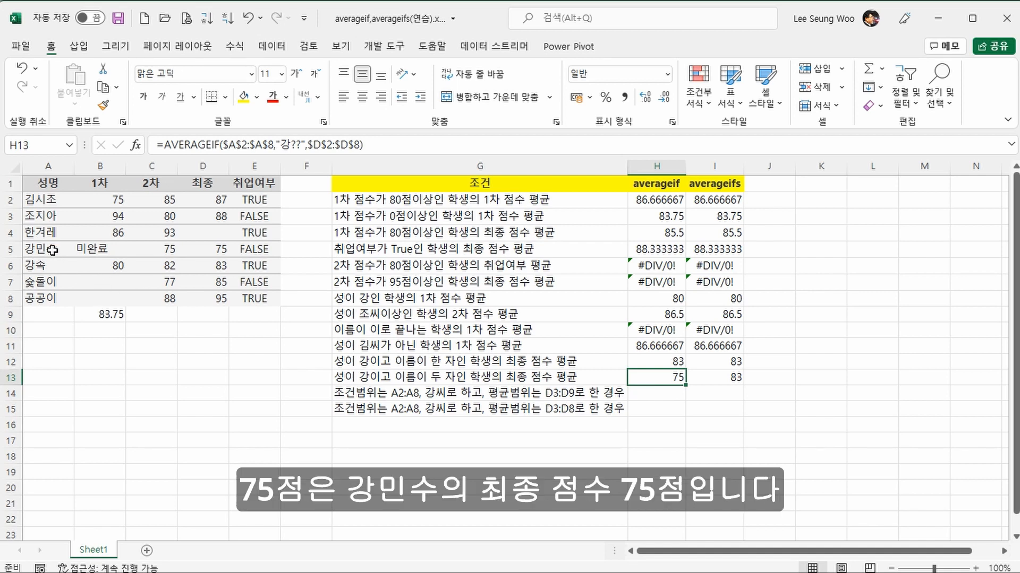
click(214, 249)
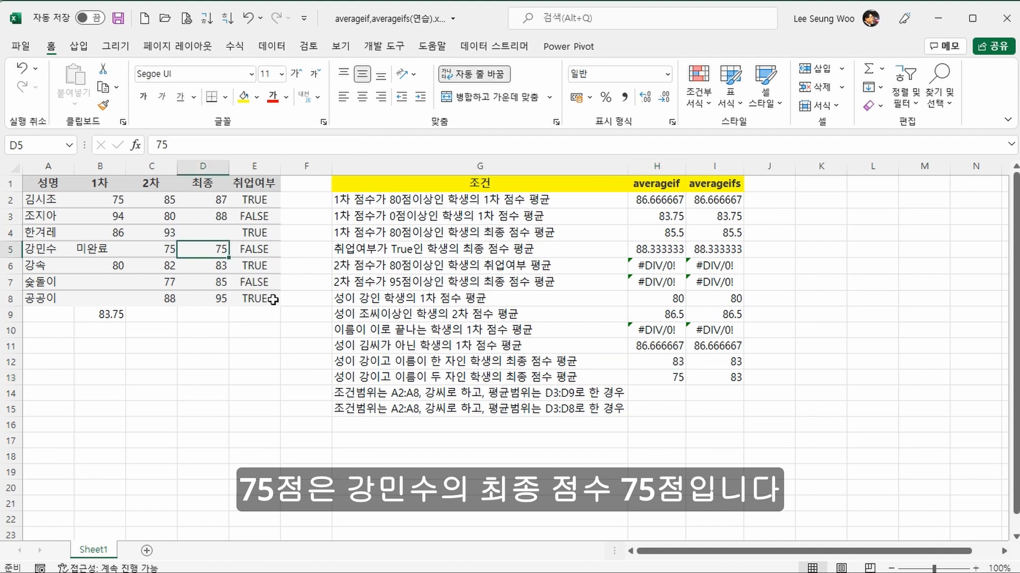
click(661, 377)
Step: Change the criterion of the AVERAGEIFS formula in I13 to "강??"
click(711, 380)
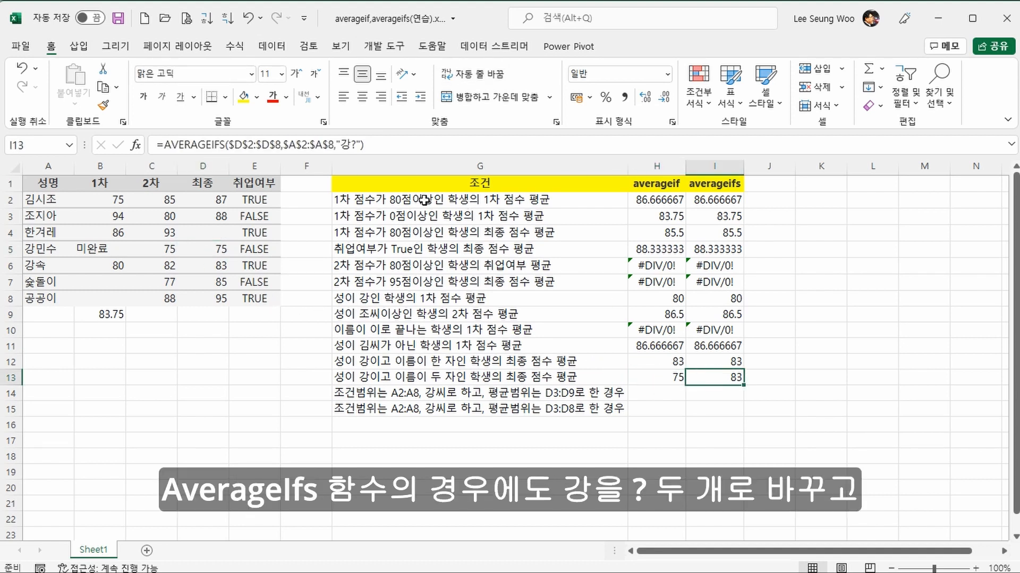
click(356, 151)
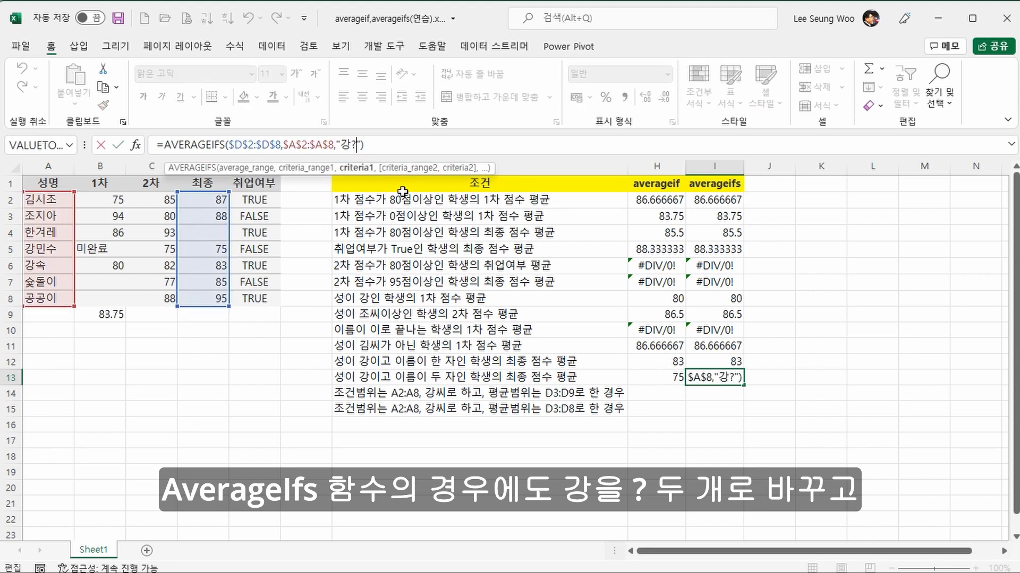
text(?)
key(Return)
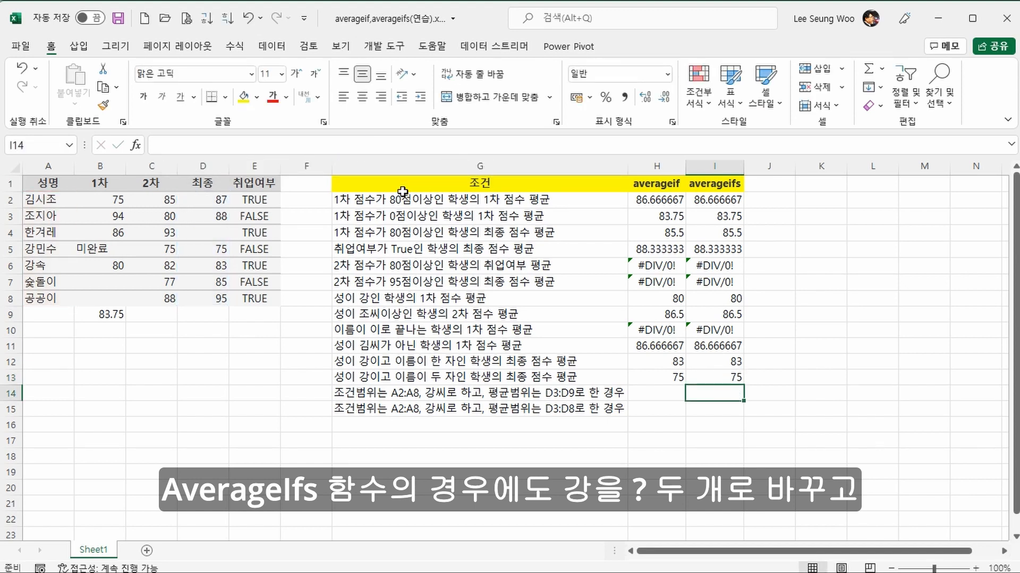
key(Up)
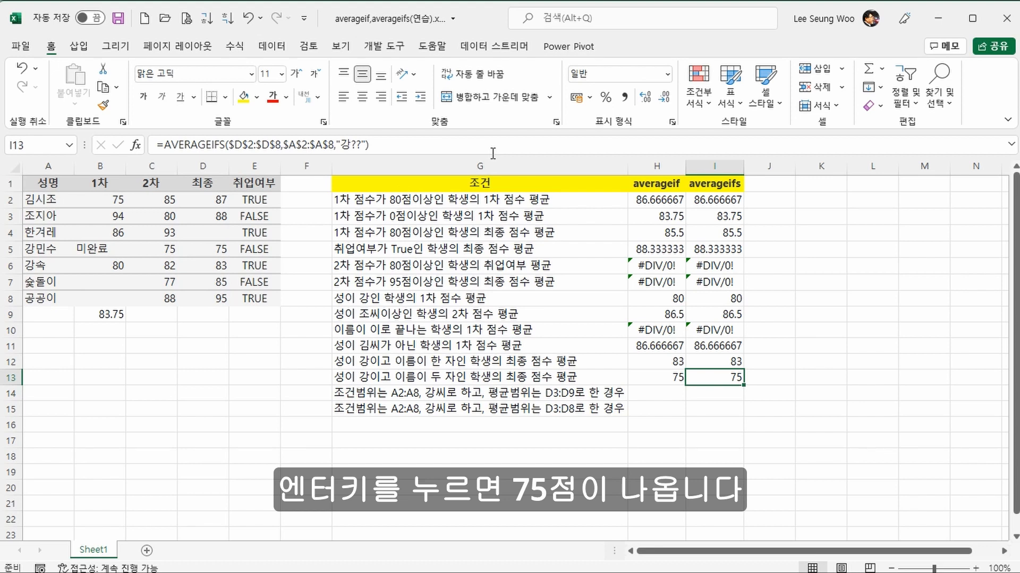
Step: Copy the formulas in H13:I13 down to row 14 and change the AVERAGEIF criterion in H14 to "강*"
click(678, 377)
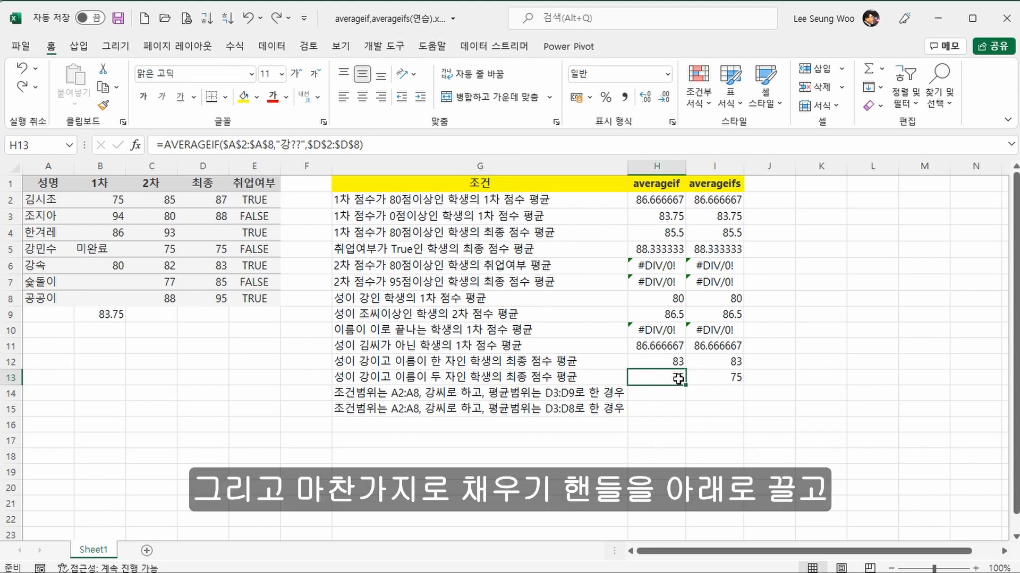
drag(685, 385, 718, 402)
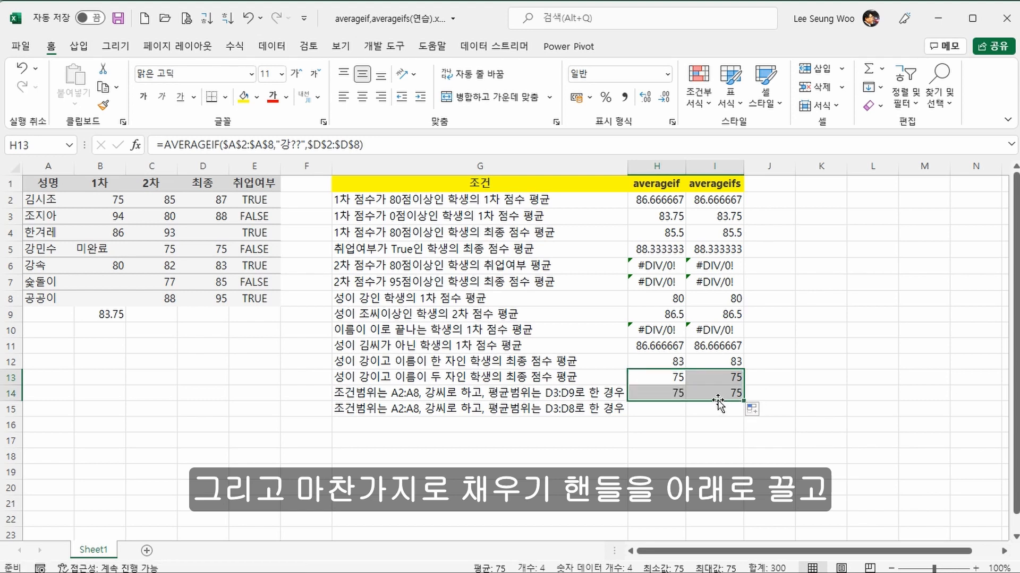
click(667, 393)
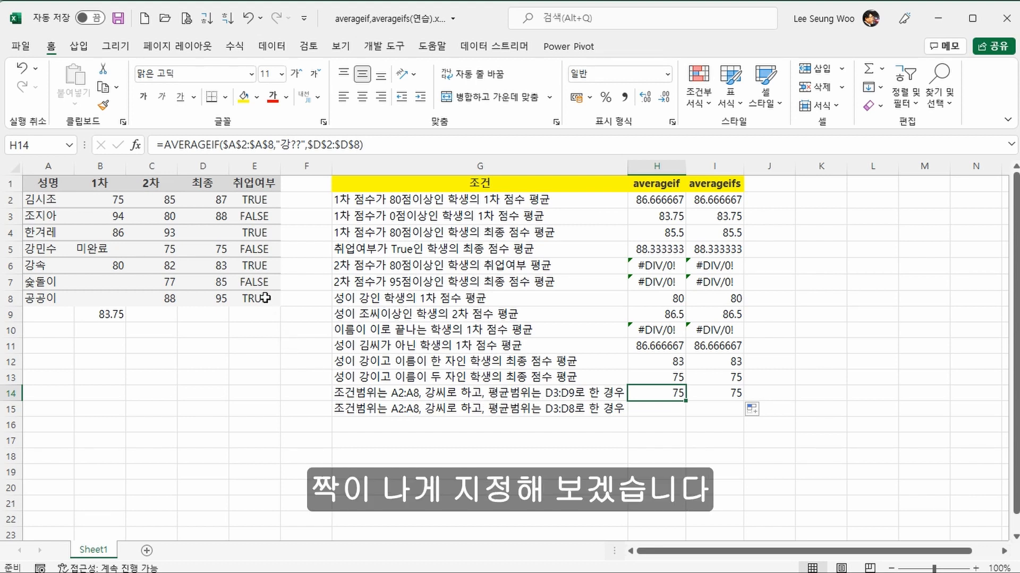
click(292, 143)
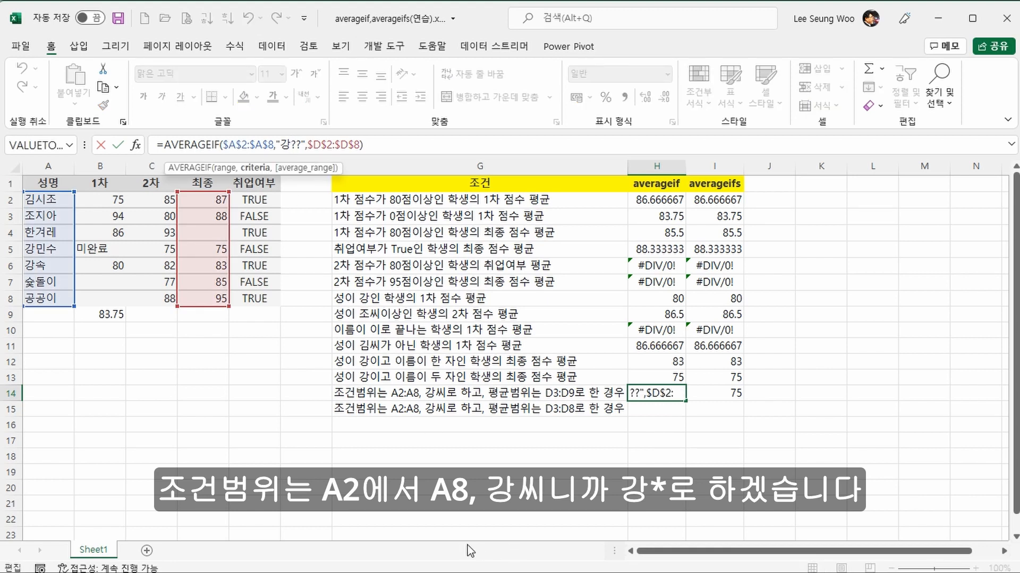
key(Delete)
key(Delete)
text(*)
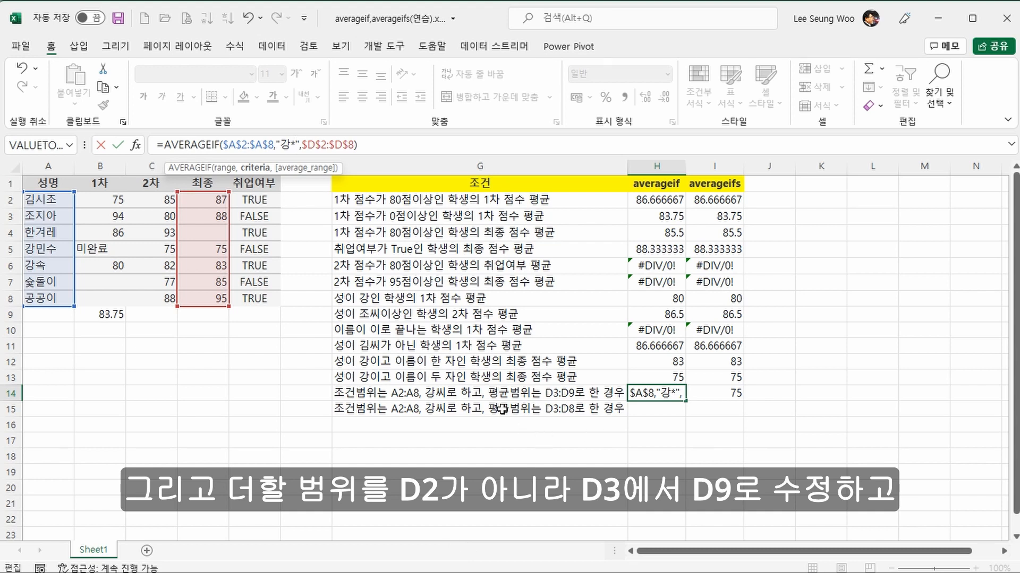
Step: Set the average range of the AVERAGEIF formula in H14 to $D$3:$D$9
click(322, 142)
key(Delete)
text(3)
key(Right)
key(Right)
key(Right)
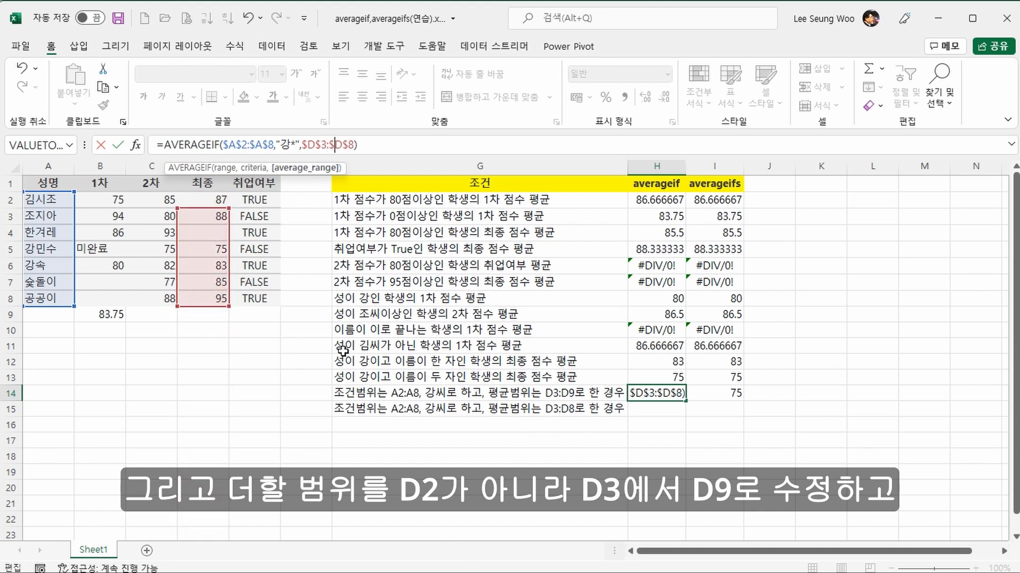
key(Right)
key(Delete)
text(9)
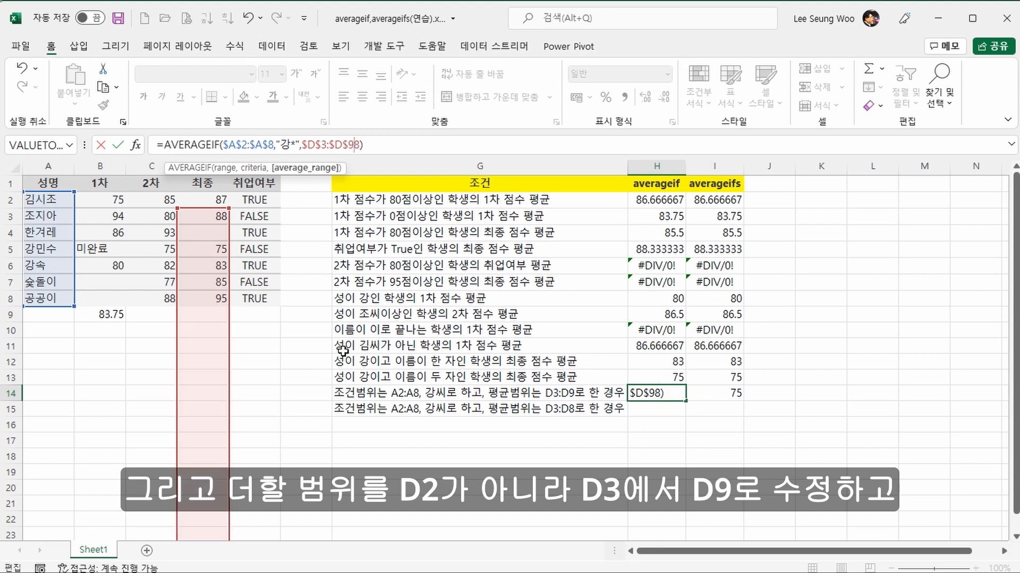
key(Return)
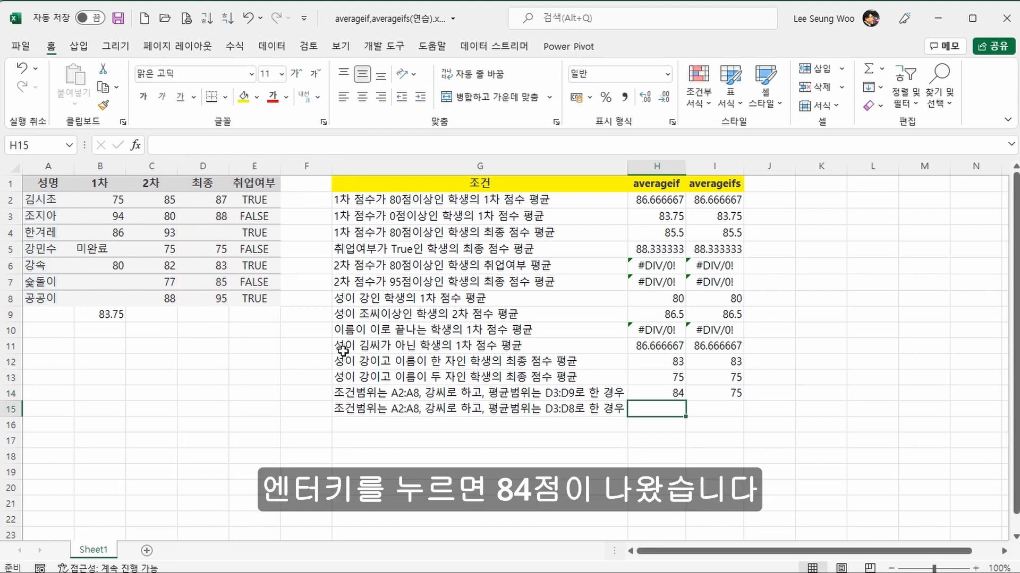
key(Up)
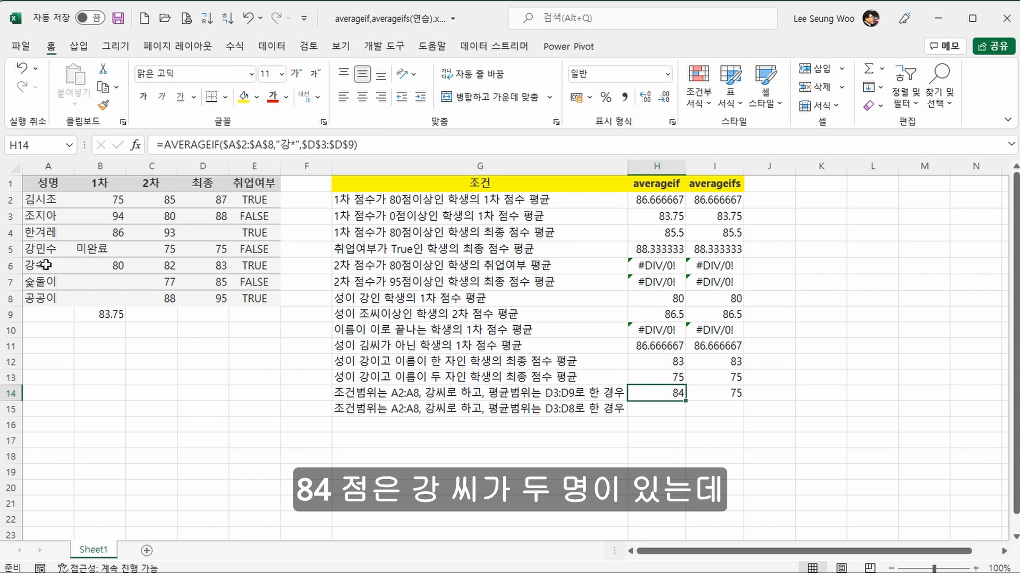
Step: Compare the averages of the final scores in D5:D6 and D6:D7 with the AVERAGEIF result in H14
click(199, 250)
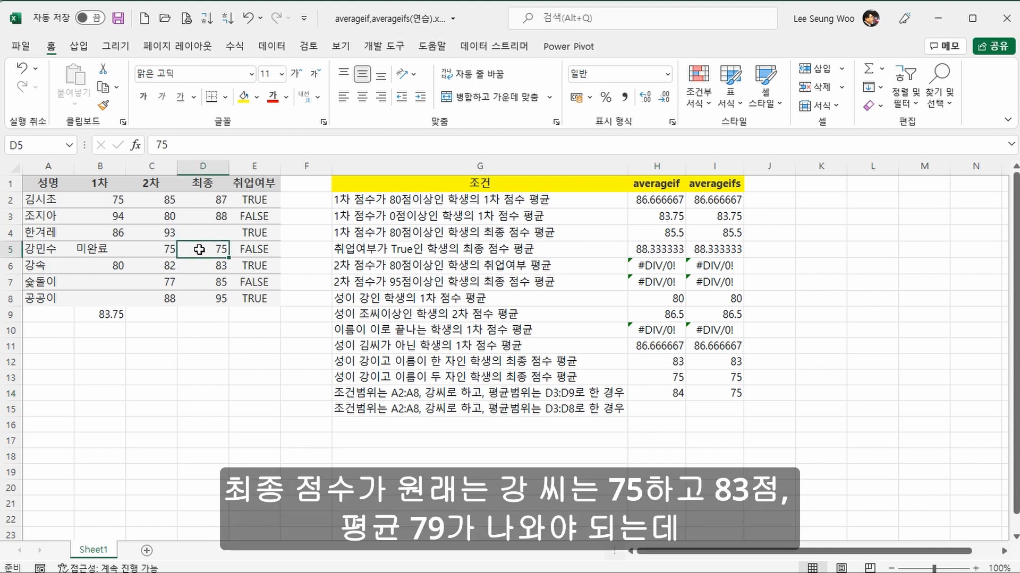
drag(199, 249, 200, 262)
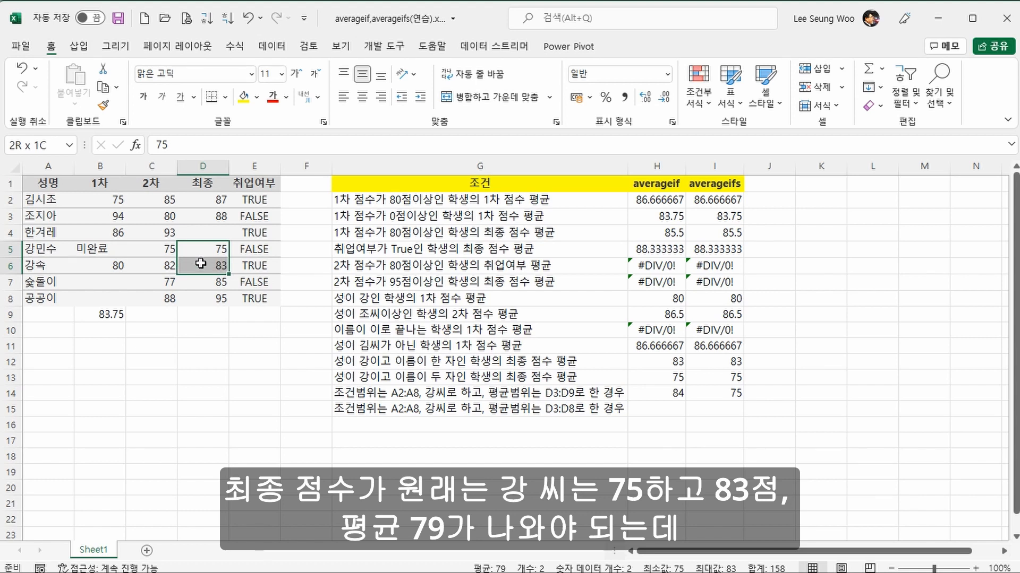
drag(201, 264, 201, 264)
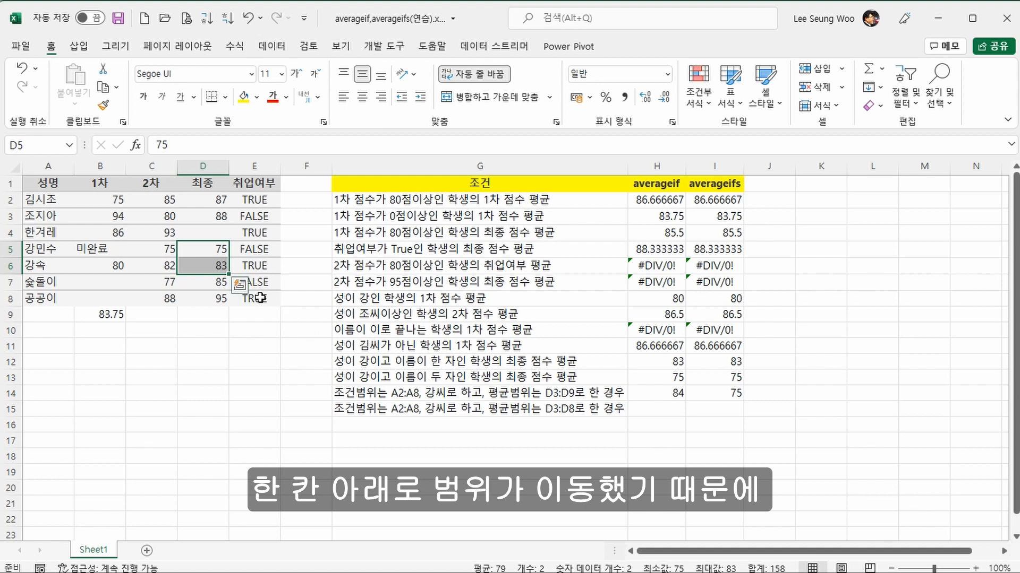
drag(206, 269, 189, 280)
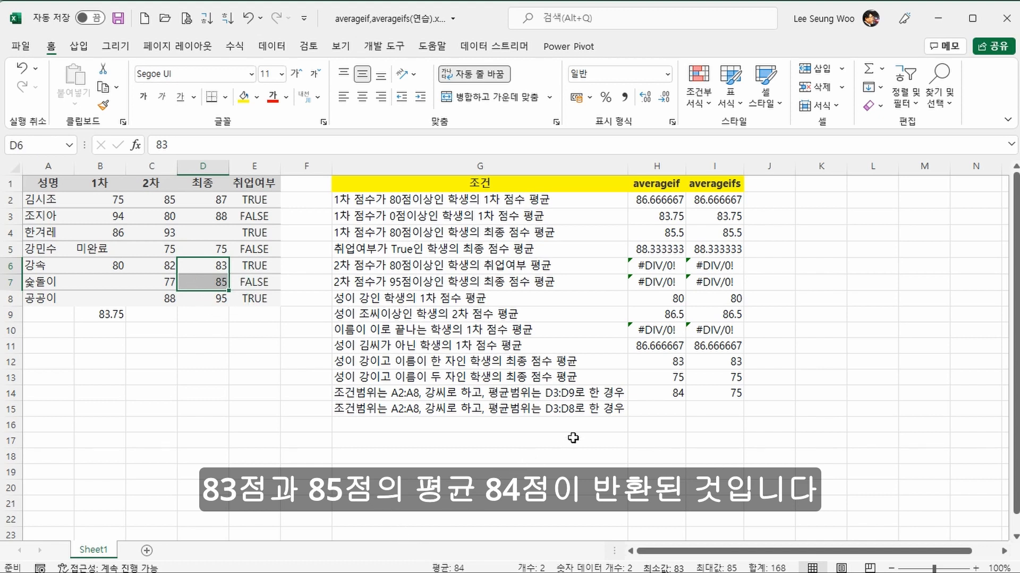
click(637, 394)
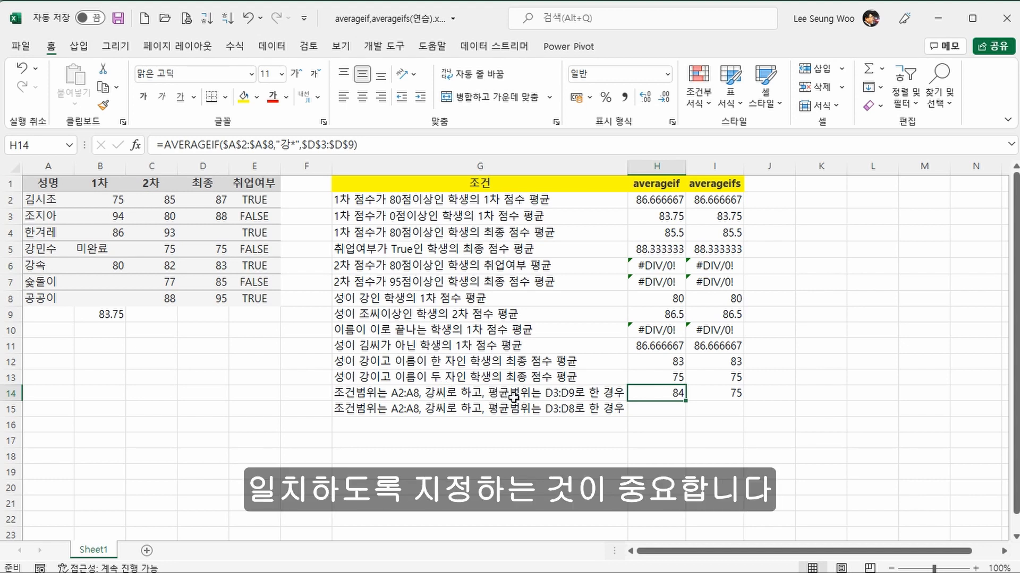
Step: Set the average range of the AVERAGEIFS formula in I14 to D3:D9 and its criterion to "강*"
click(720, 386)
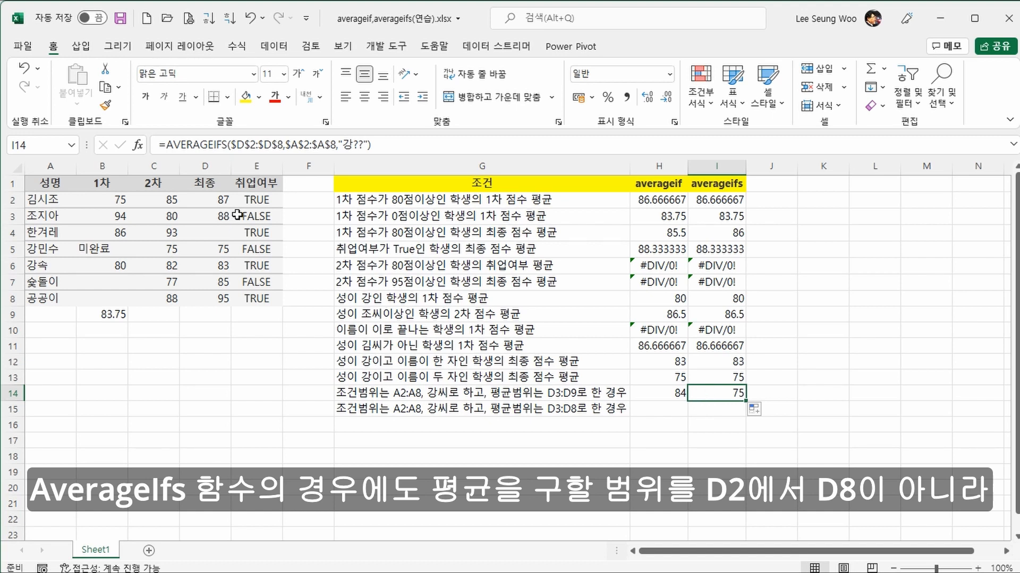
drag(233, 148, 283, 154)
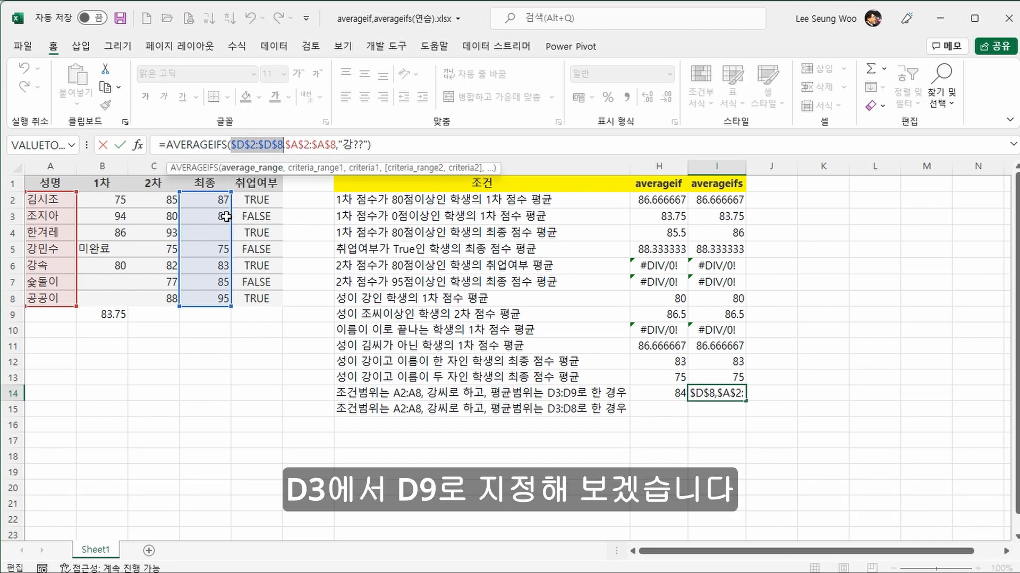
drag(227, 216, 203, 310)
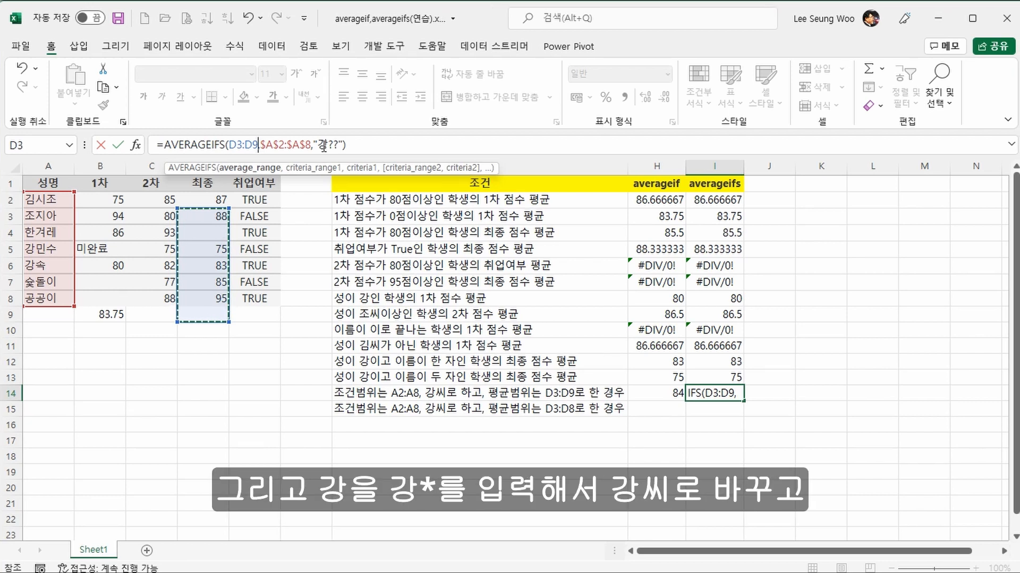
click(324, 145)
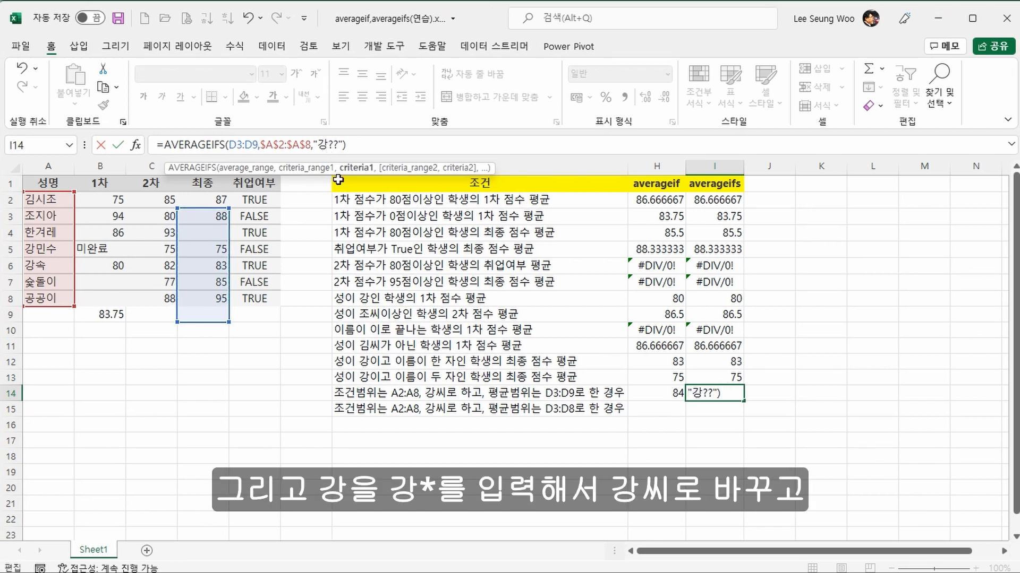
text(*)
key(Return)
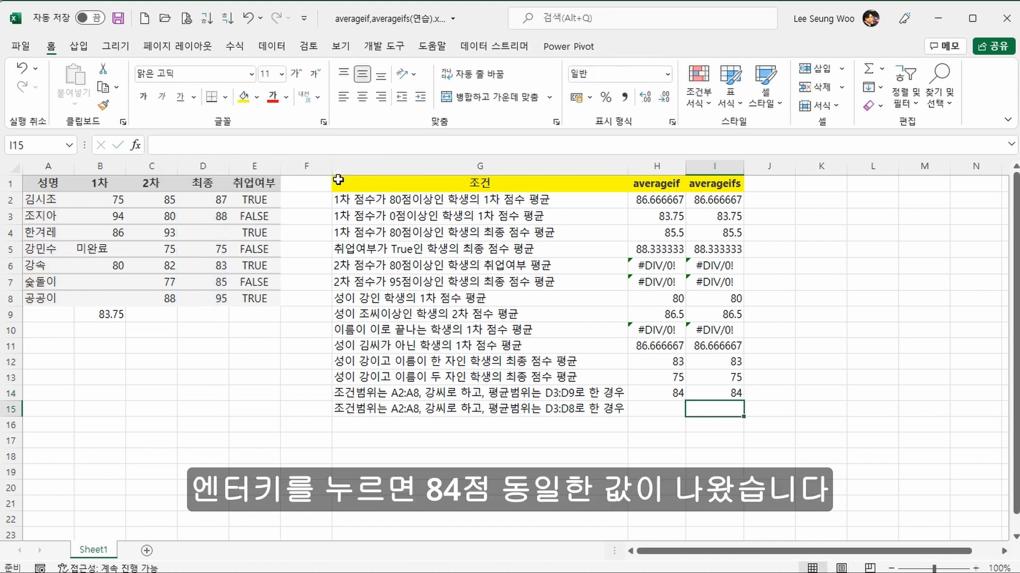
key(Up)
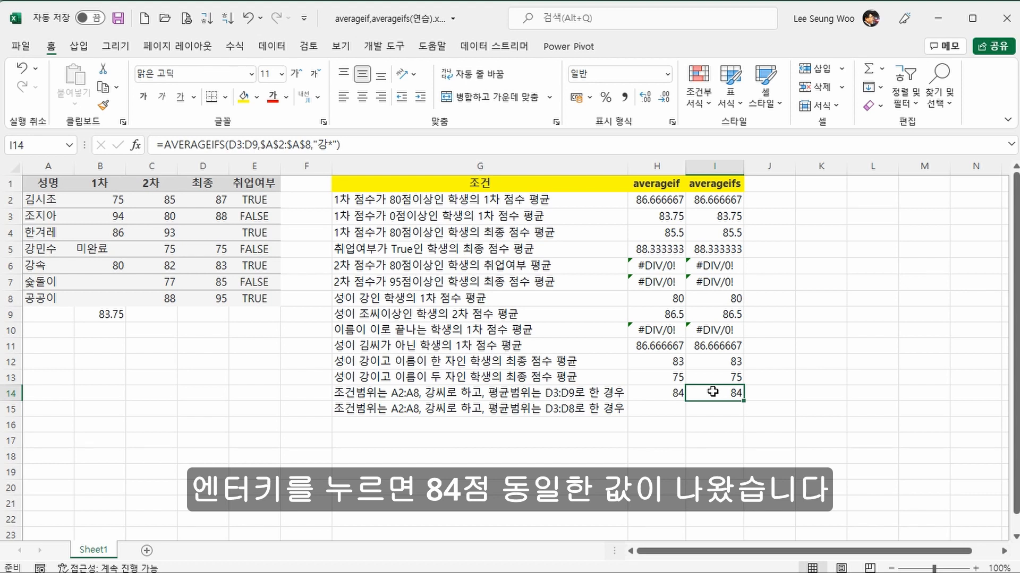
Step: Copy the formulas in H14:I14 down to row 15 and set the AVERAGEIF average range in H15 to $D$3:$D$8
drag(677, 392, 744, 417)
click(653, 417)
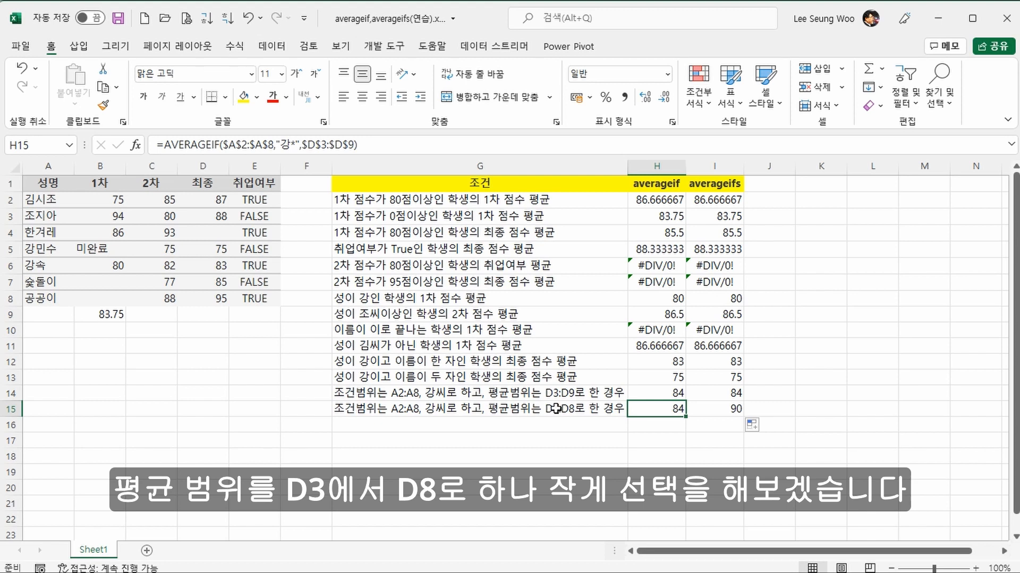
click(350, 144)
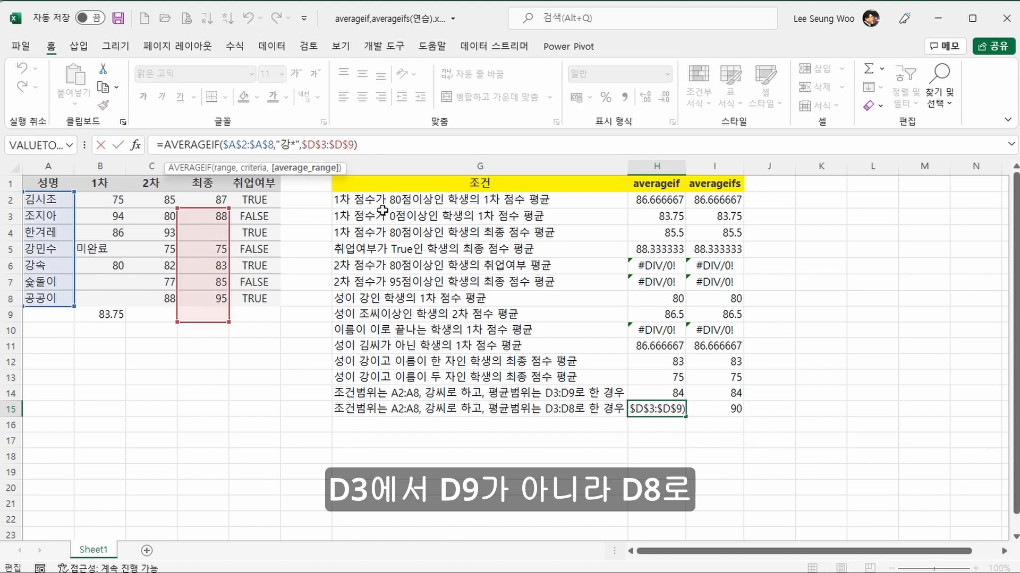
key(Delete)
text(8)
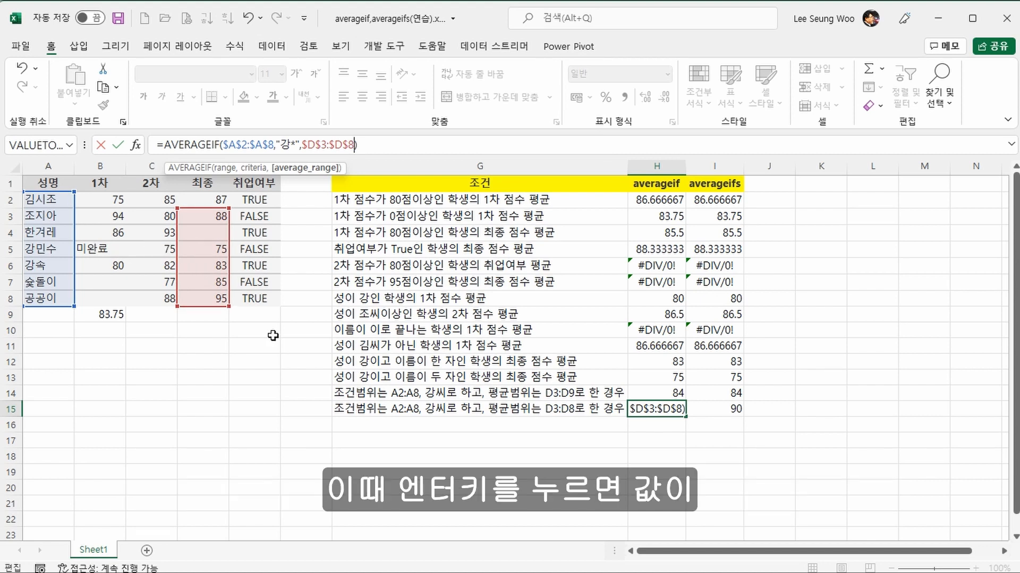
key(Return)
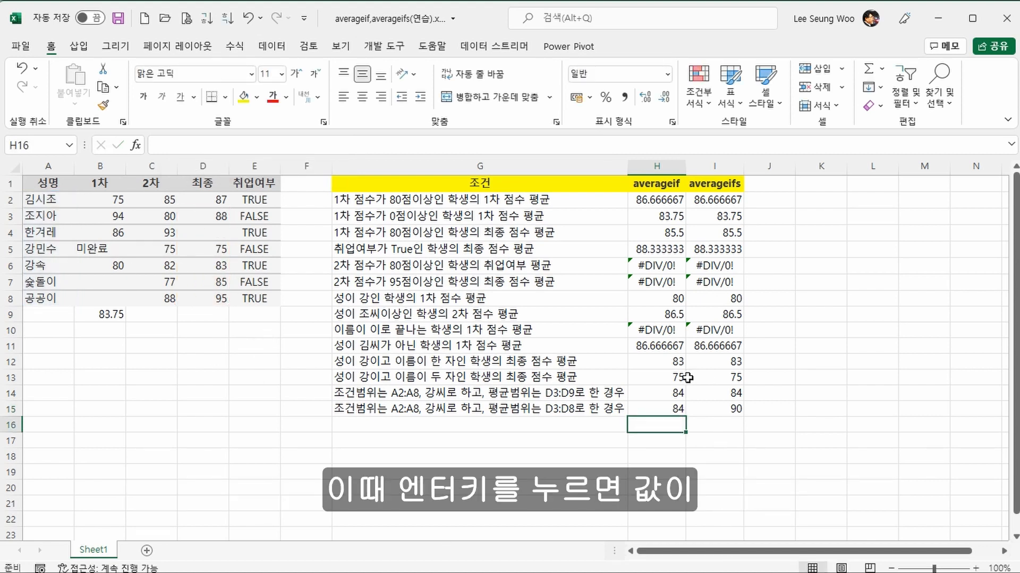
click(676, 407)
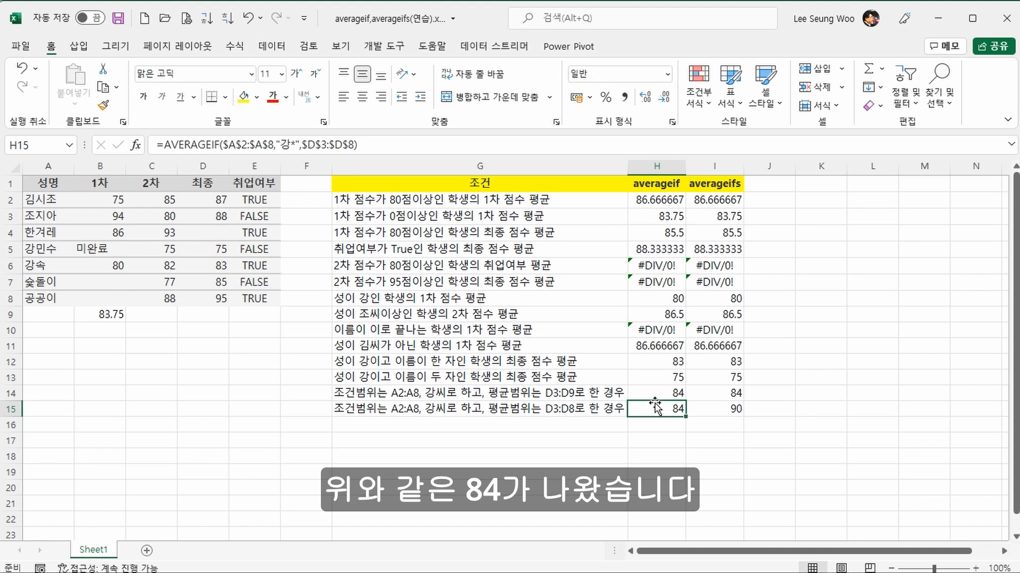
Step: Set the average range of the AVERAGEIFS formula in I15 to D3:D8
click(724, 411)
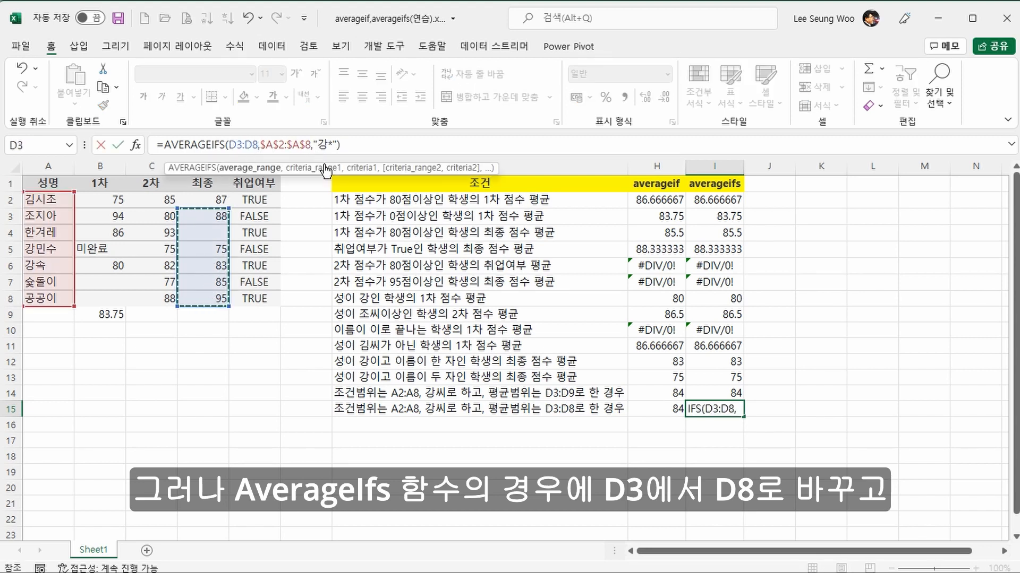
key(Return)
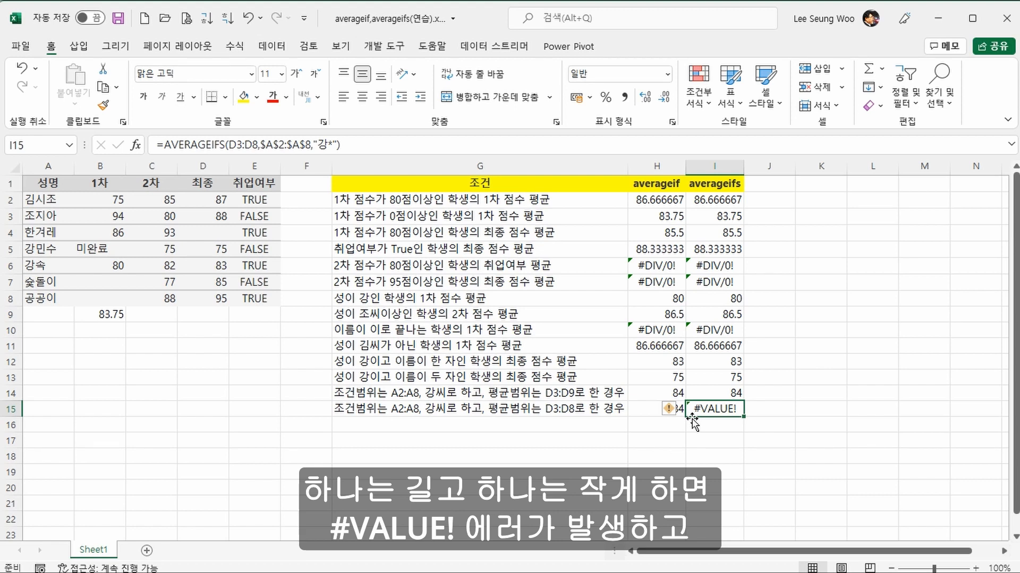
click(652, 409)
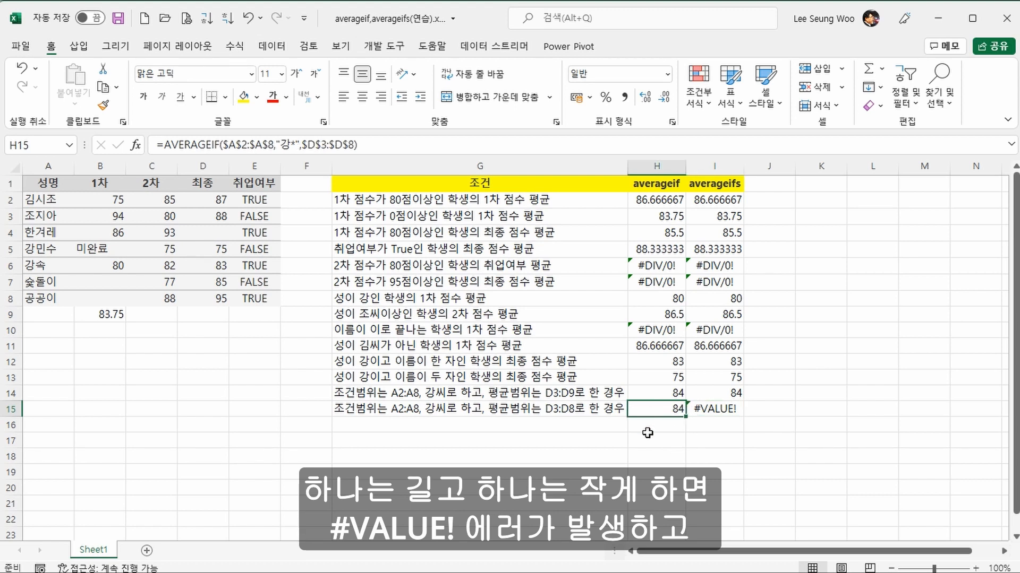
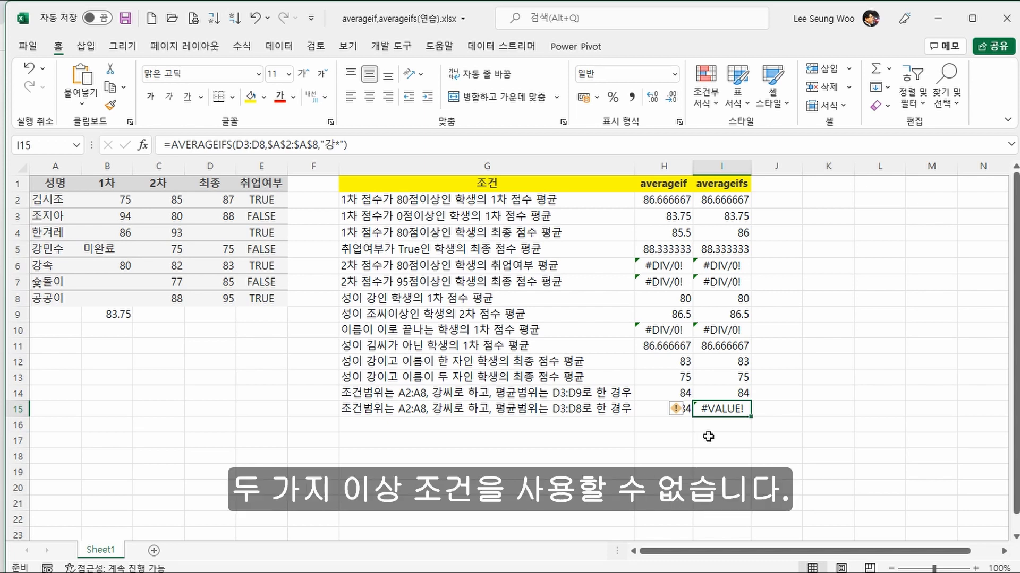
Step: Enter the condition "취업여부가 true이고, 최종점수가 80점이상인 학생의 1차 점수 평균" in G17
double_click(598, 439)
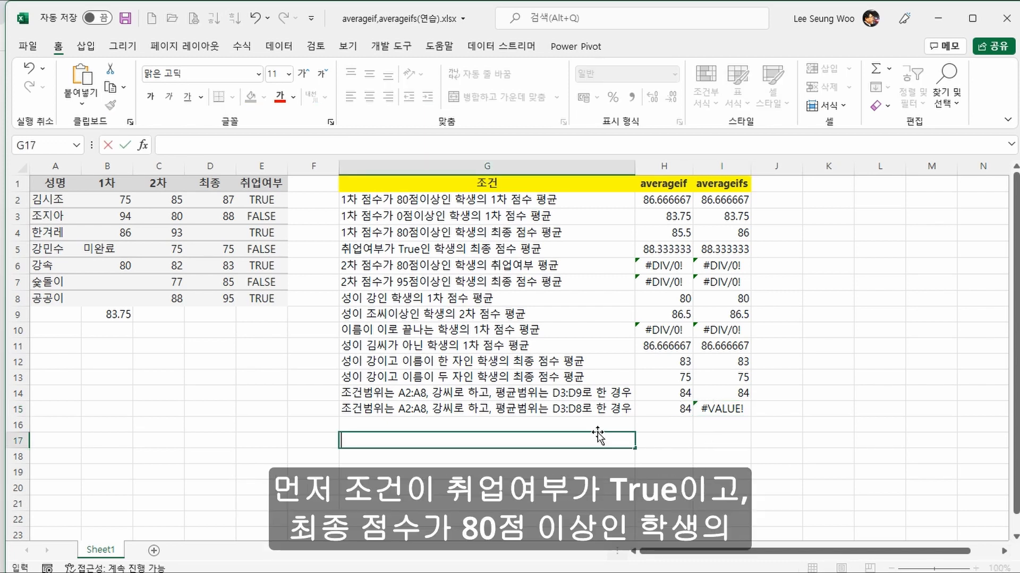
text(취업여부가 )
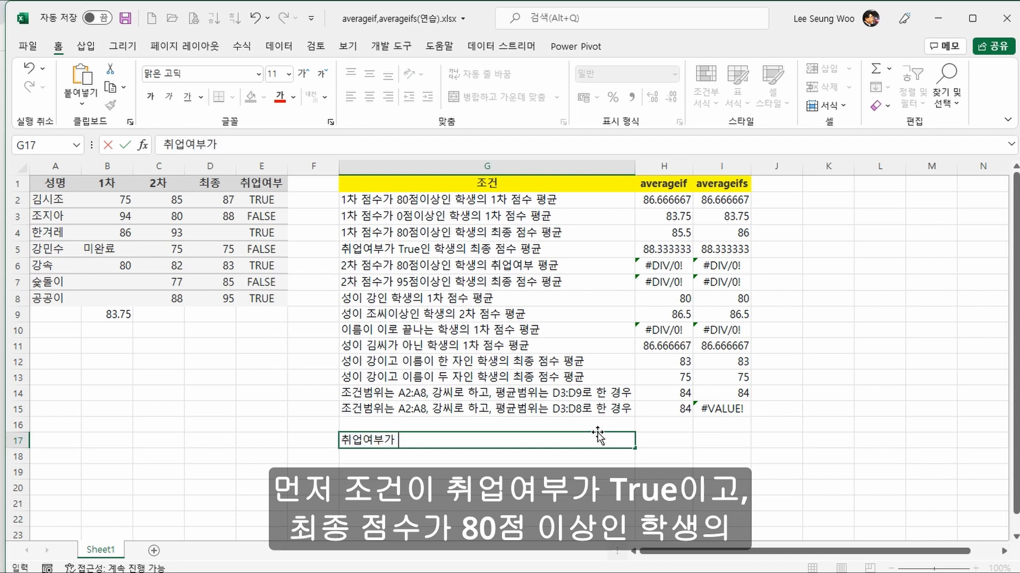
text(true이고, 최)
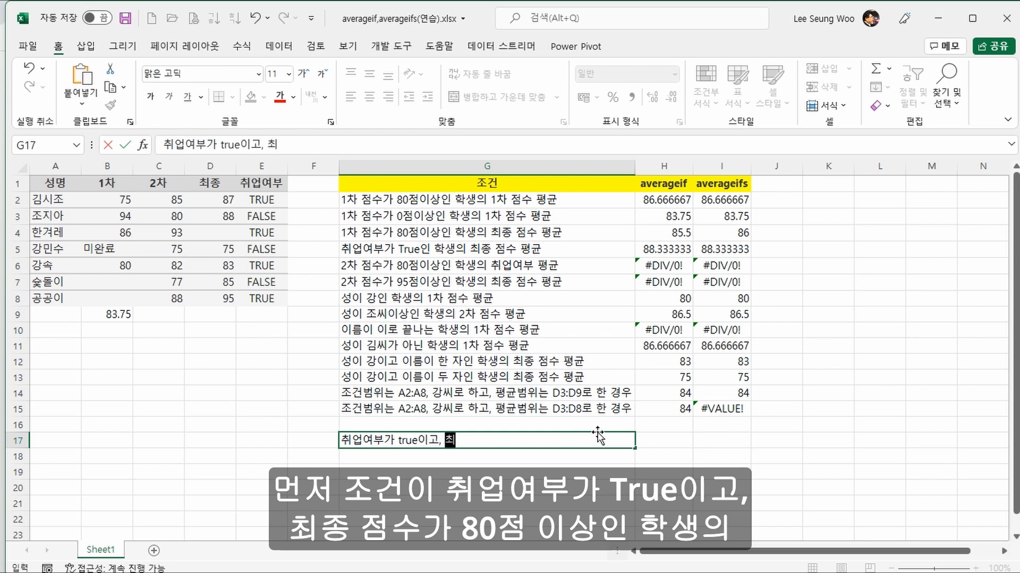
text(종점수가 8)
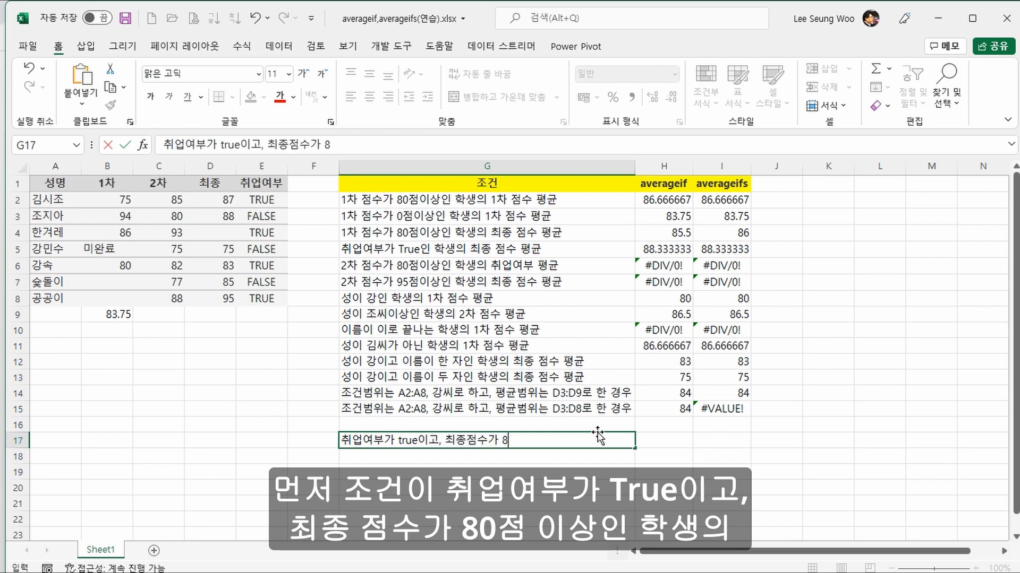
text(0점이상인 학)
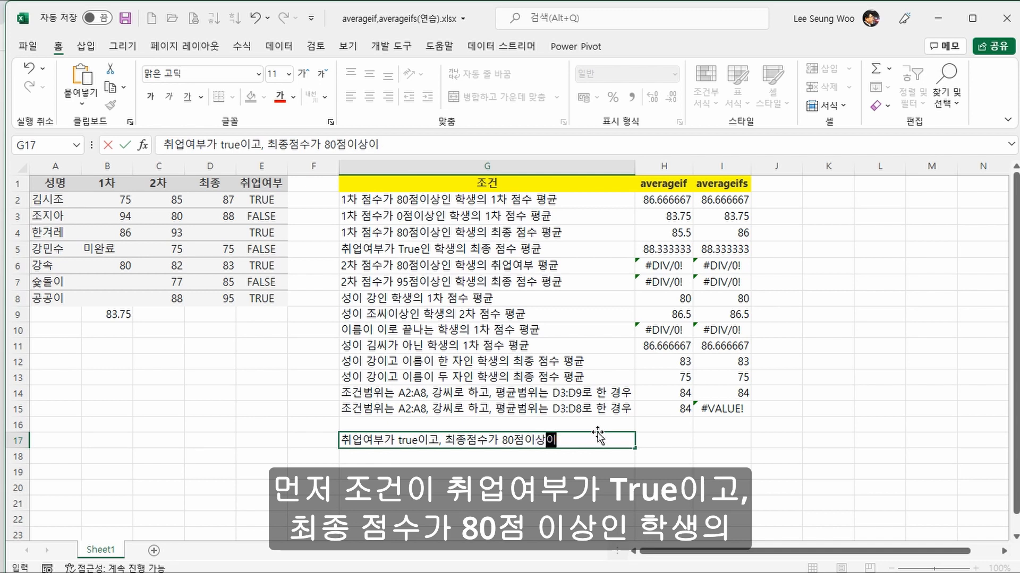
text(생)
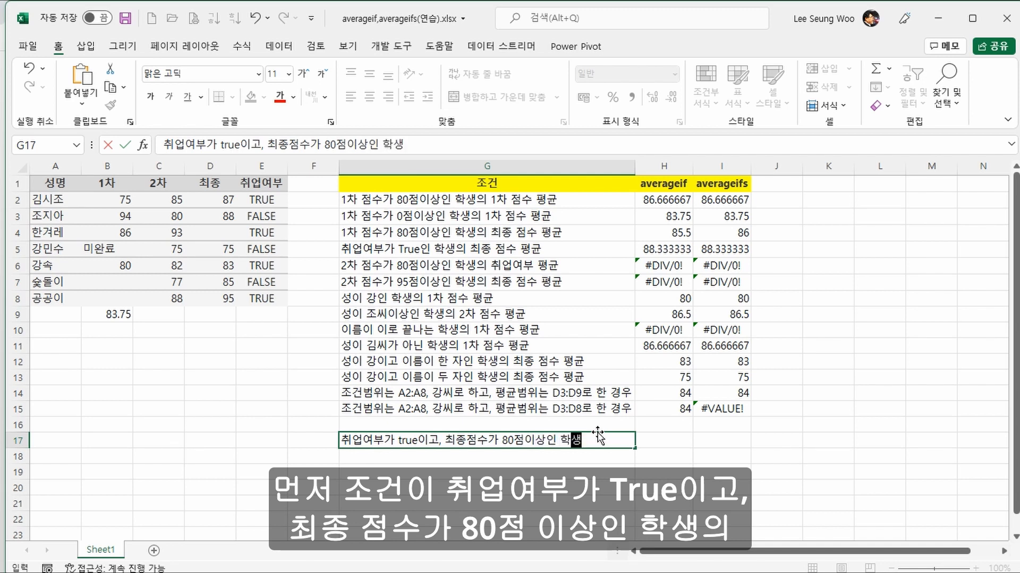
text(의 1차)
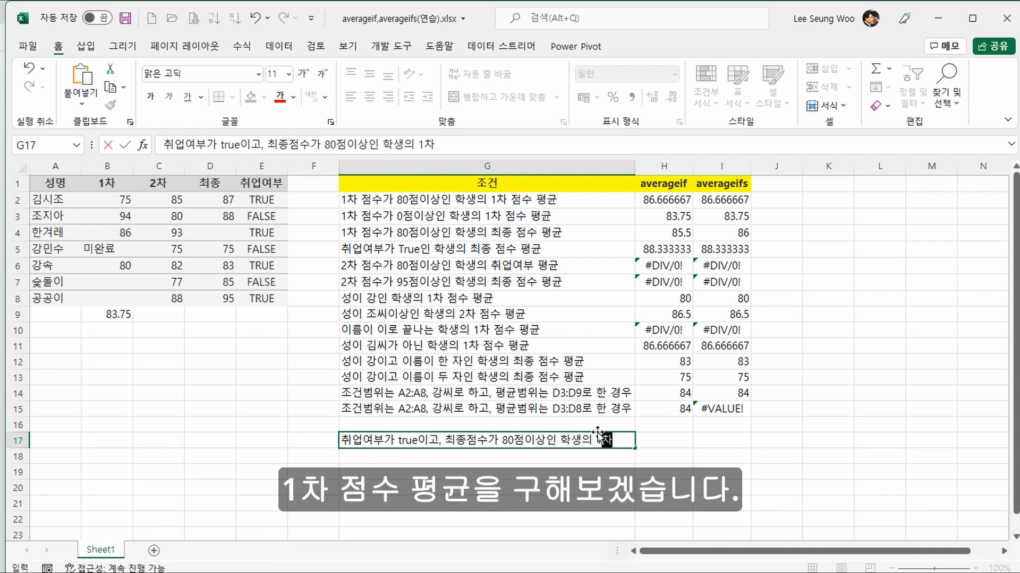
text( 점수 평균)
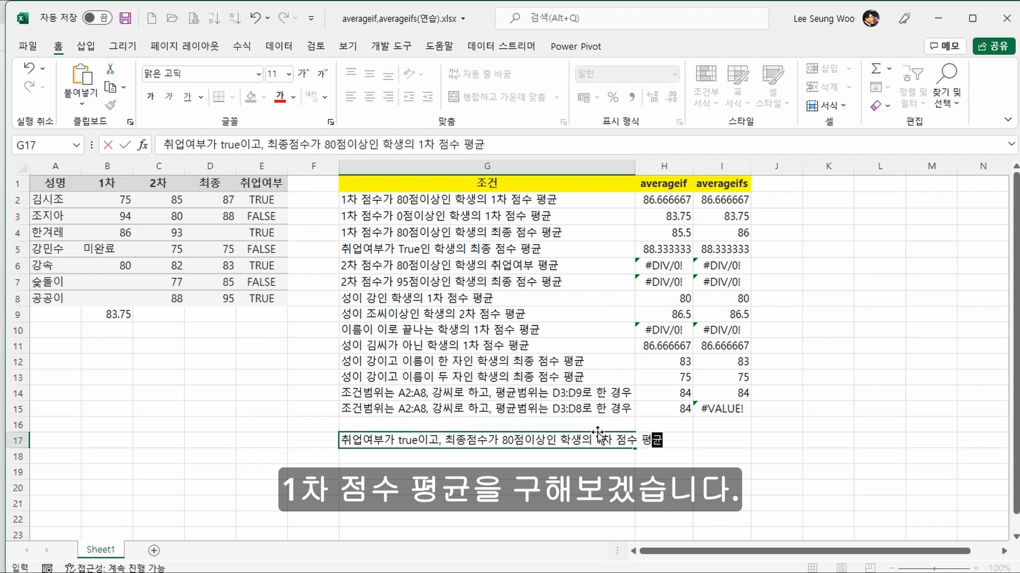
key(Return)
key(Up)
Step: Start an AVERAGEIFS formula in I17 with the first-round scores $B$2:$B$8 as the average range
click(709, 439)
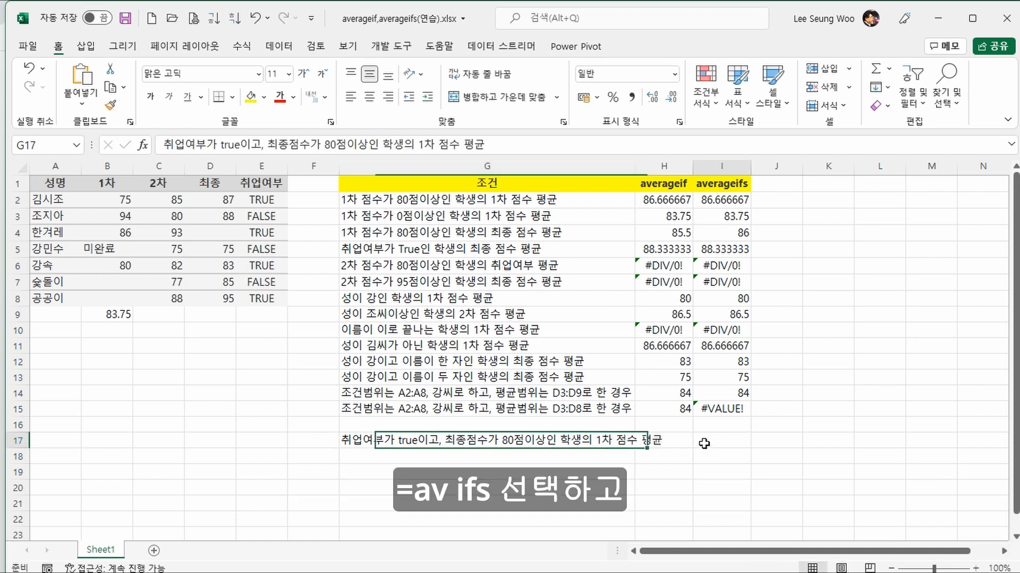
text(=)
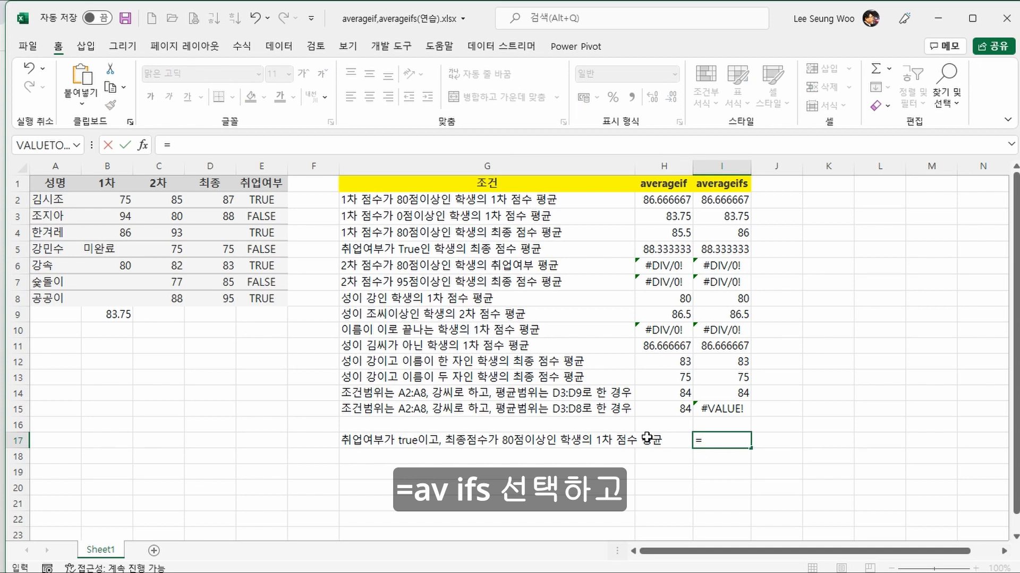
text(av)
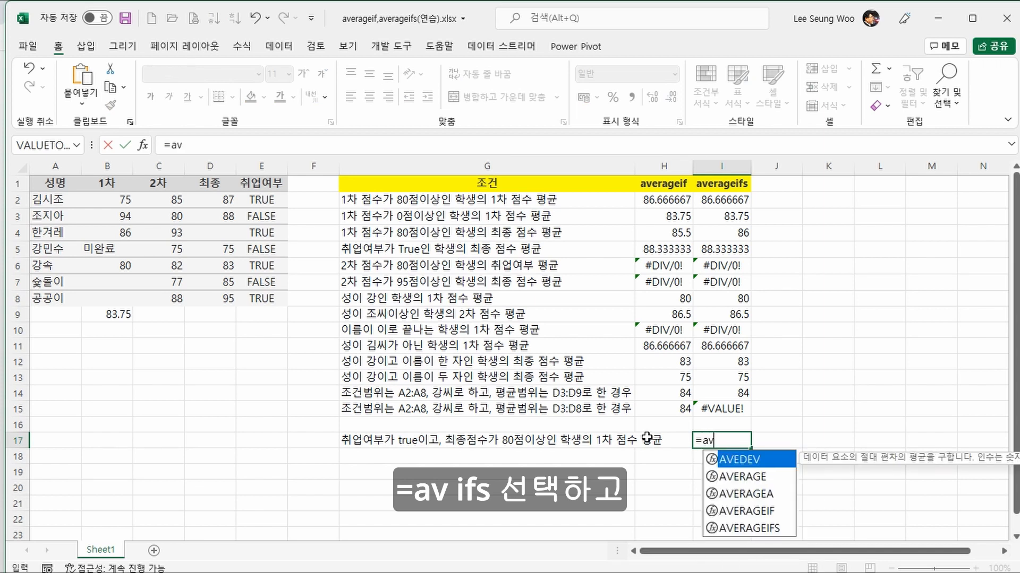
key(Down)
key(Down)
key(Down)
key(Down)
key(Tab)
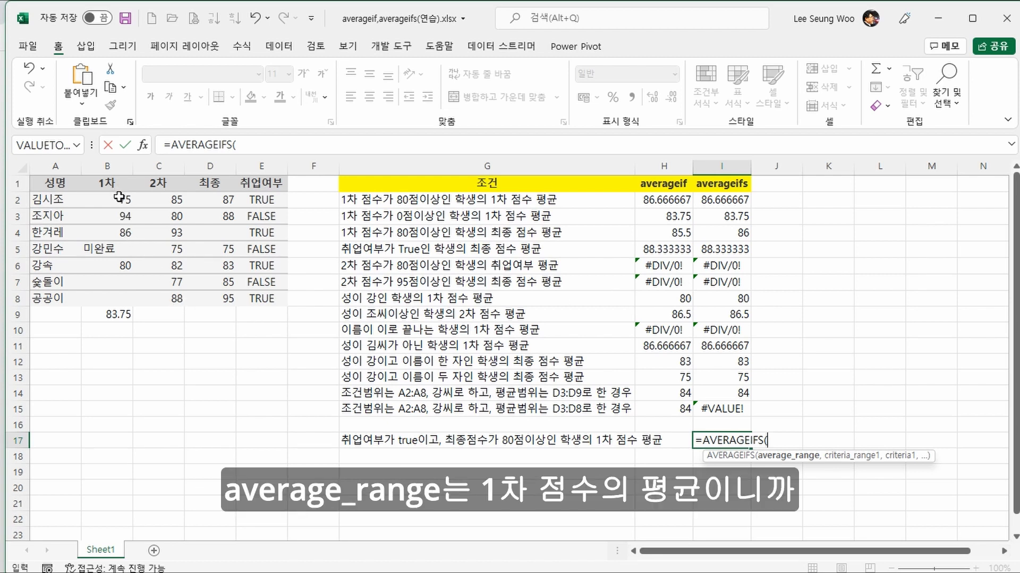
drag(119, 197, 115, 298)
key(F4)
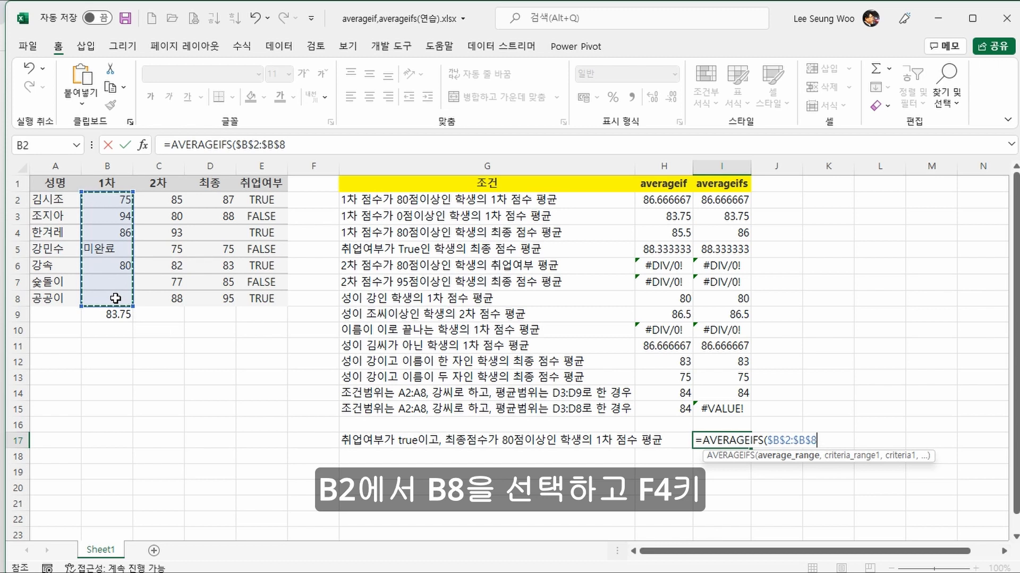
text(,)
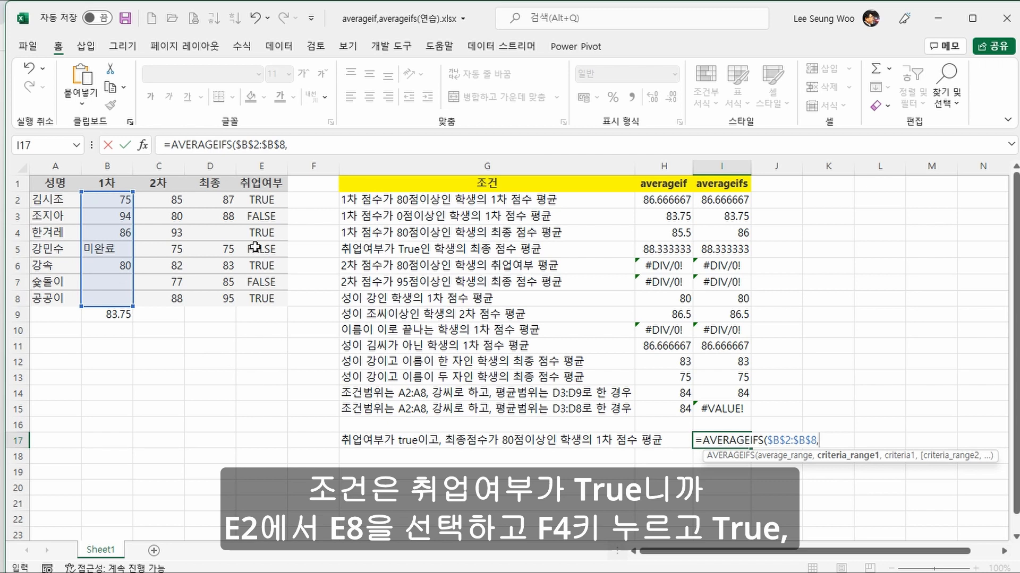
Step: Complete the I17 formula with the criteria $E$2:$E$8 equal to true and $D$2:$D$8 matching ">=80"
drag(260, 202, 254, 295)
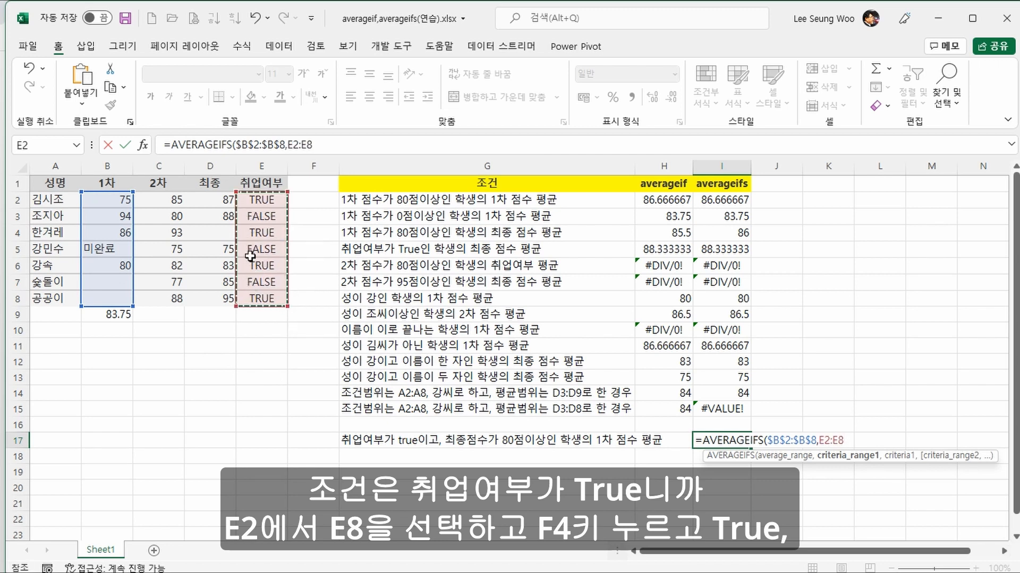
key(F4)
text(,)
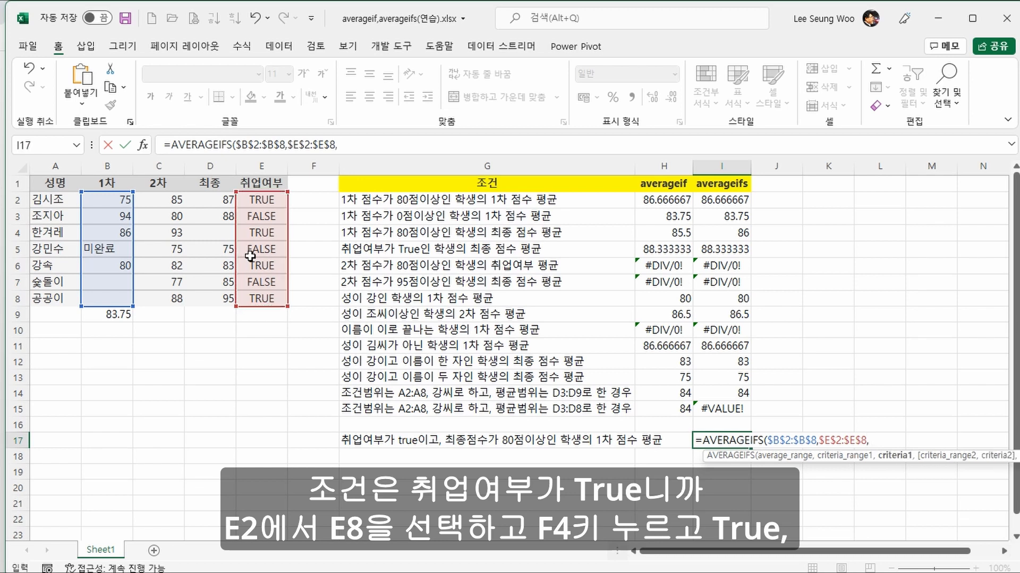
text(true,)
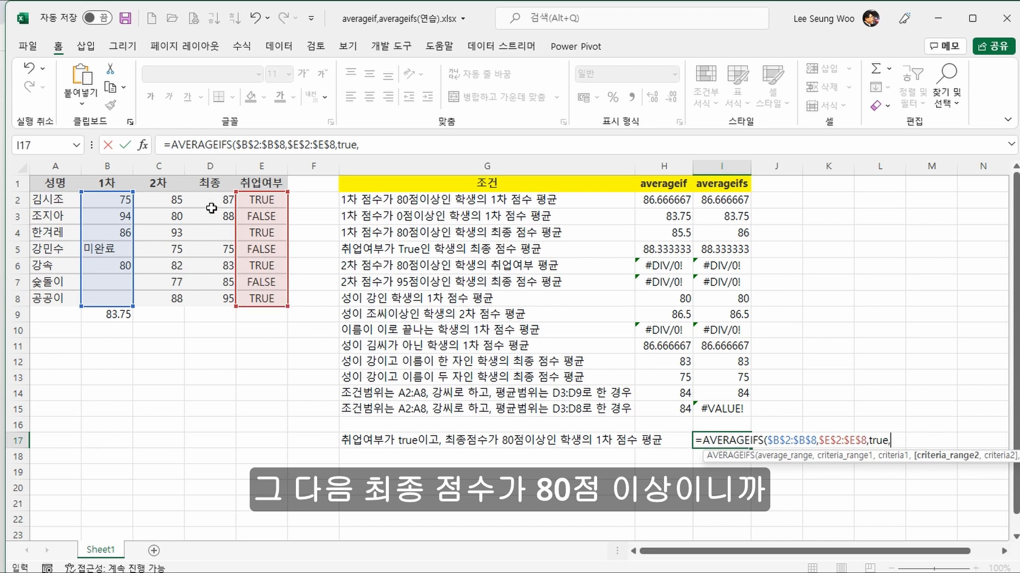
drag(209, 200, 207, 300)
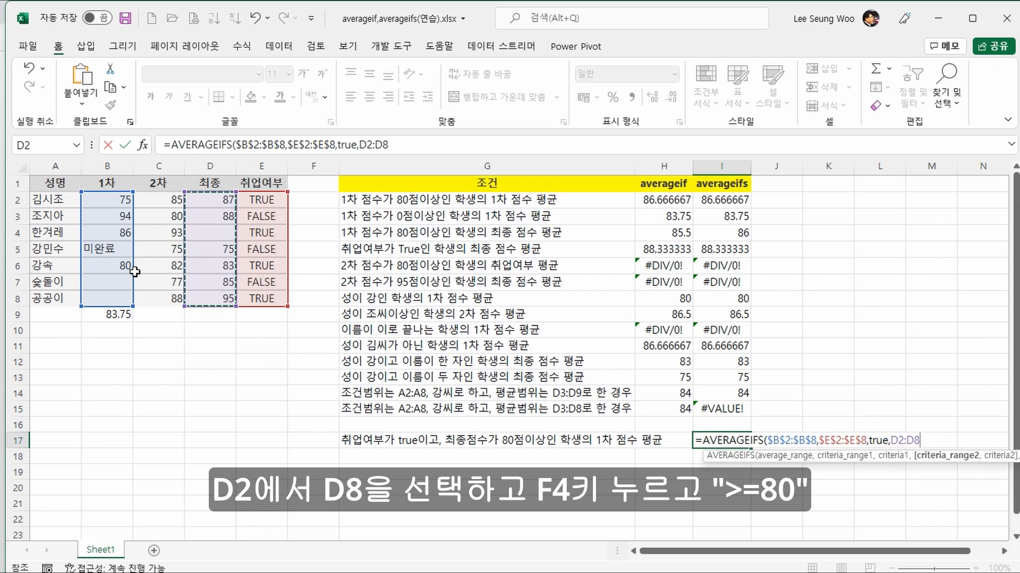
key(F4)
text(,">=80)
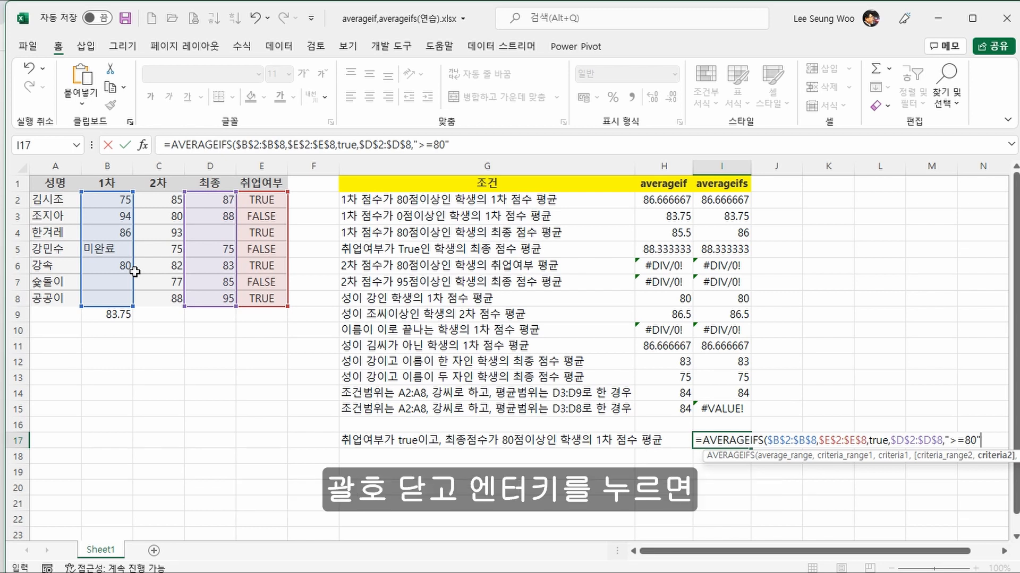
key(Return)
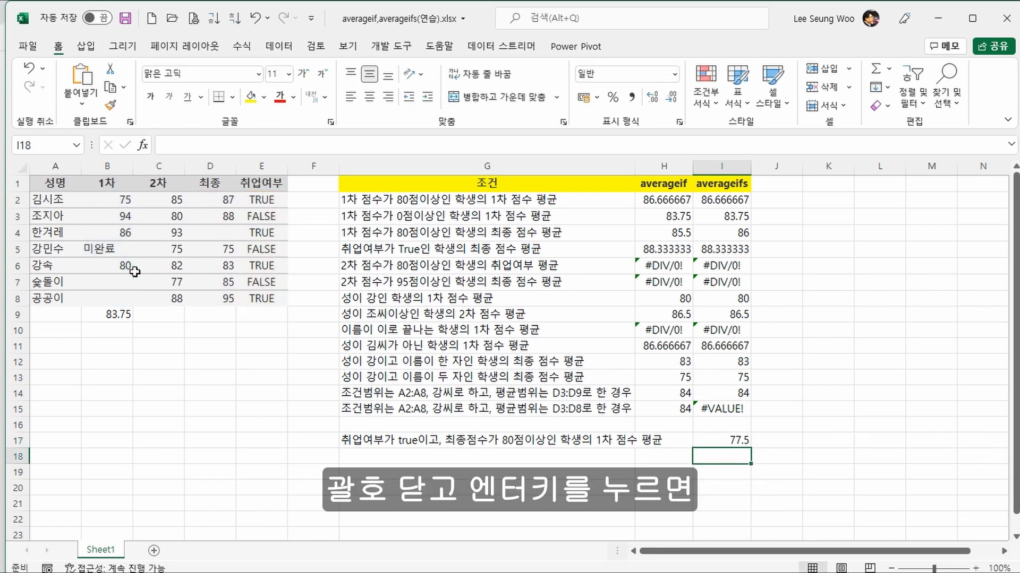
Step: Check the I17 result against E2 and D2 and the average of the first-round scores in B2 and B6
key(Up)
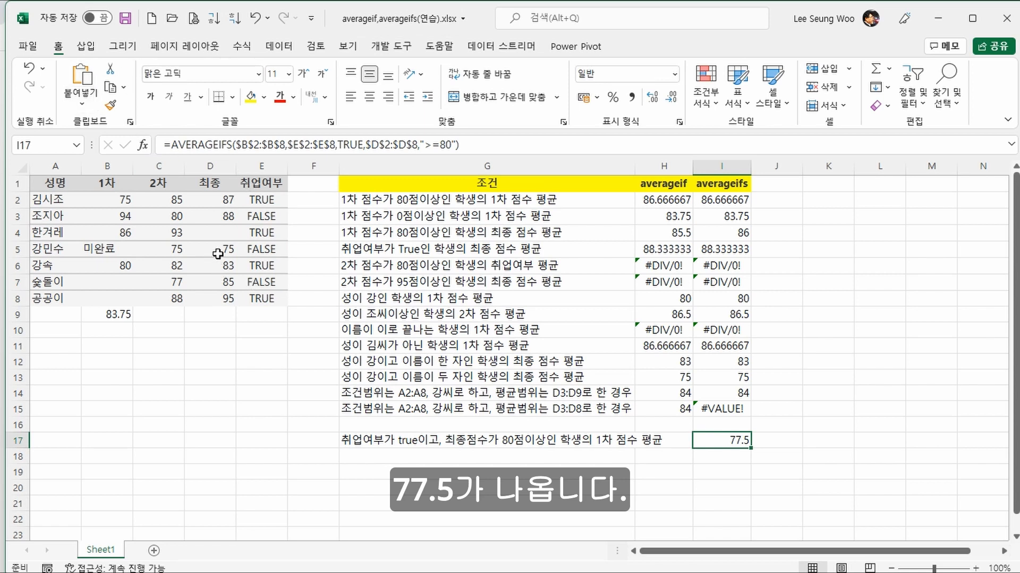
click(253, 200)
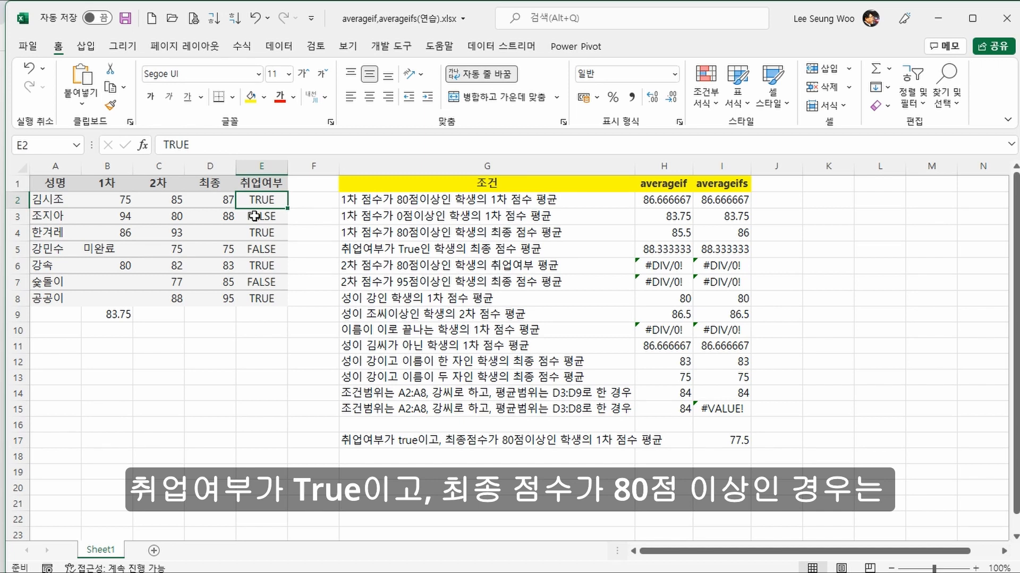
click(213, 199)
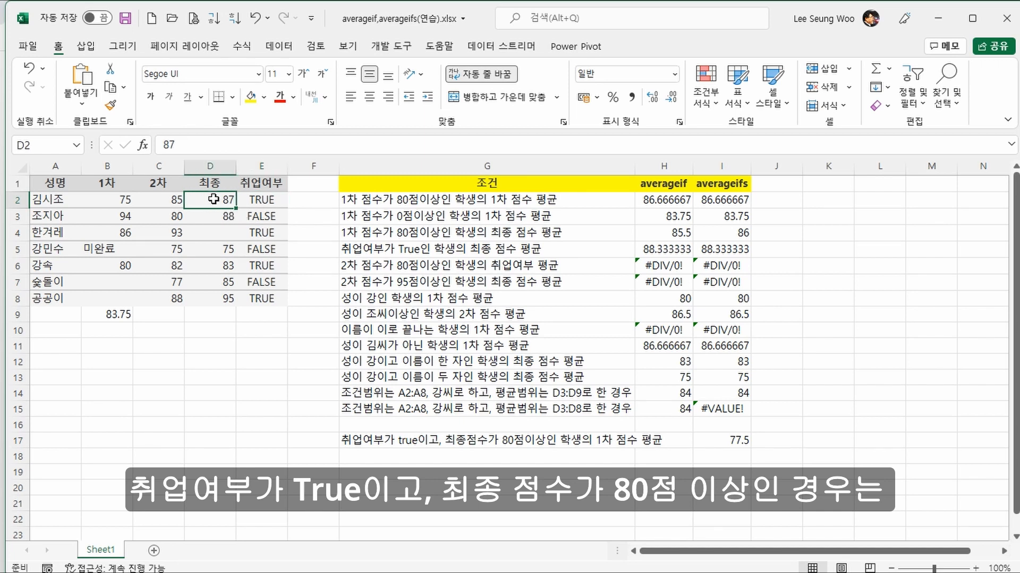
click(119, 197)
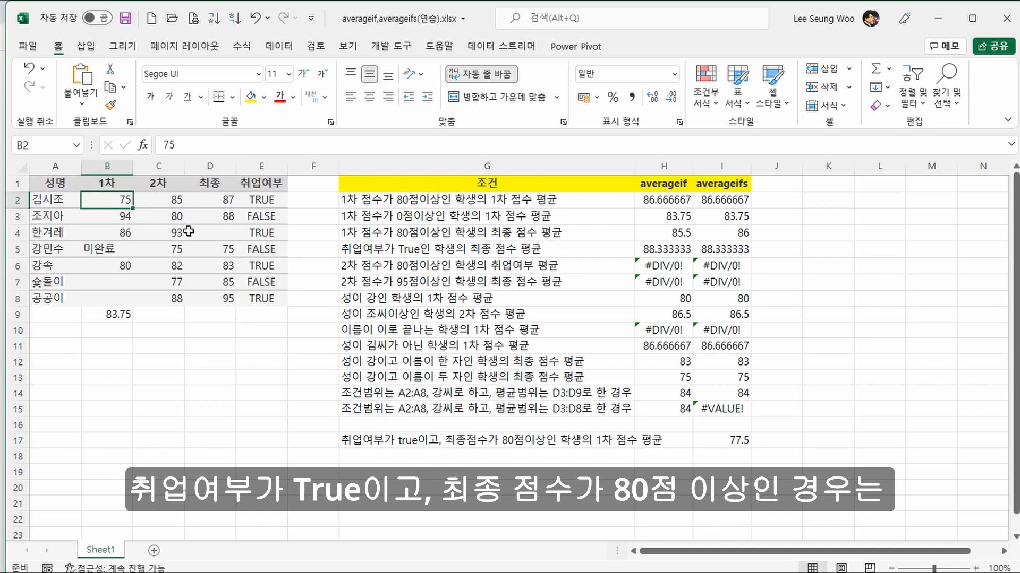
ctrl+click(119, 266)
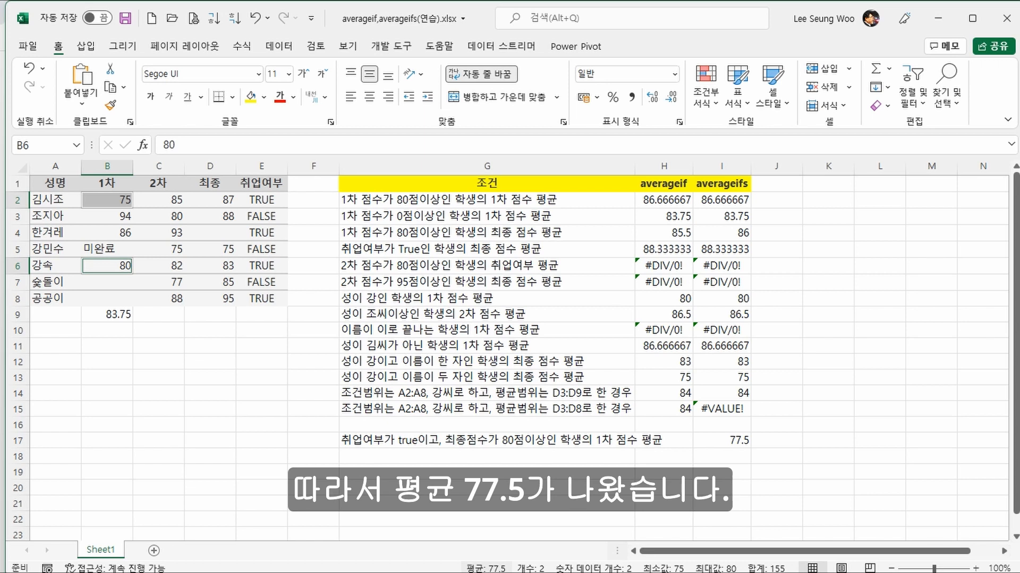
Step: Fill the condition and formula in G17:I17 down to row 18
click(510, 443)
drag(517, 441, 749, 464)
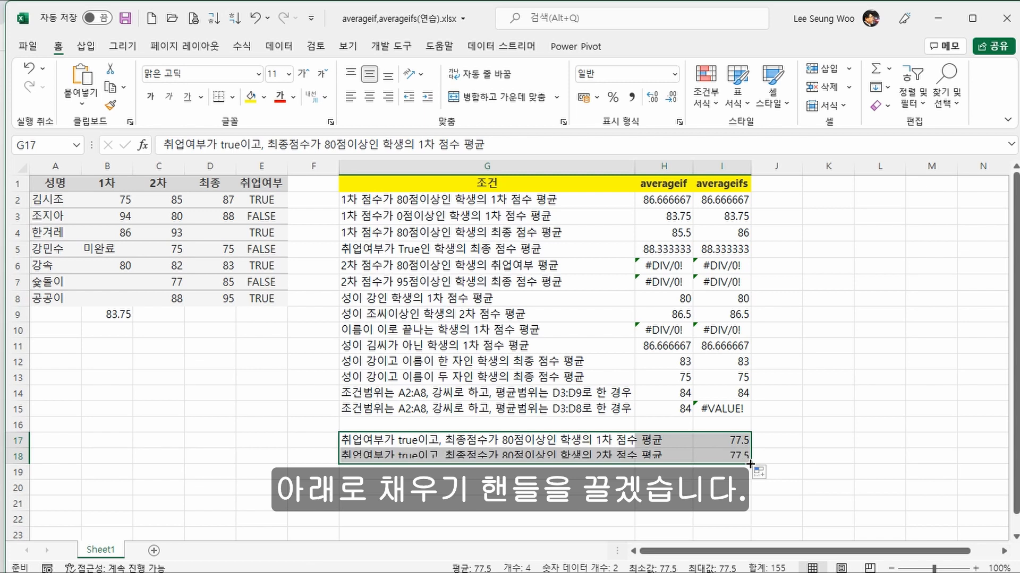
click(544, 455)
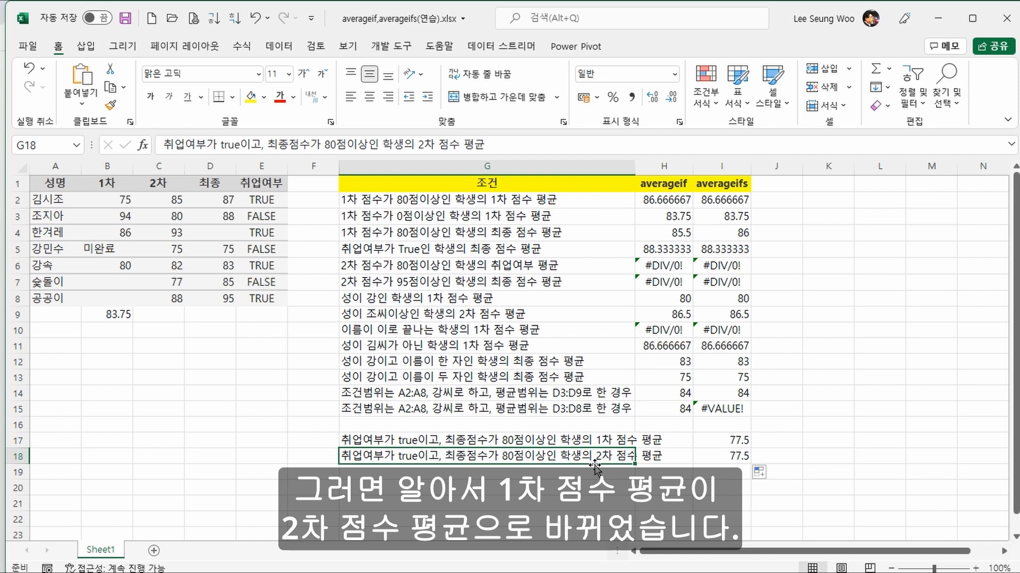
Step: Set the average range of the AVERAGEIFS formula in I18 to the second-round scores $C$2:$C$8
click(737, 454)
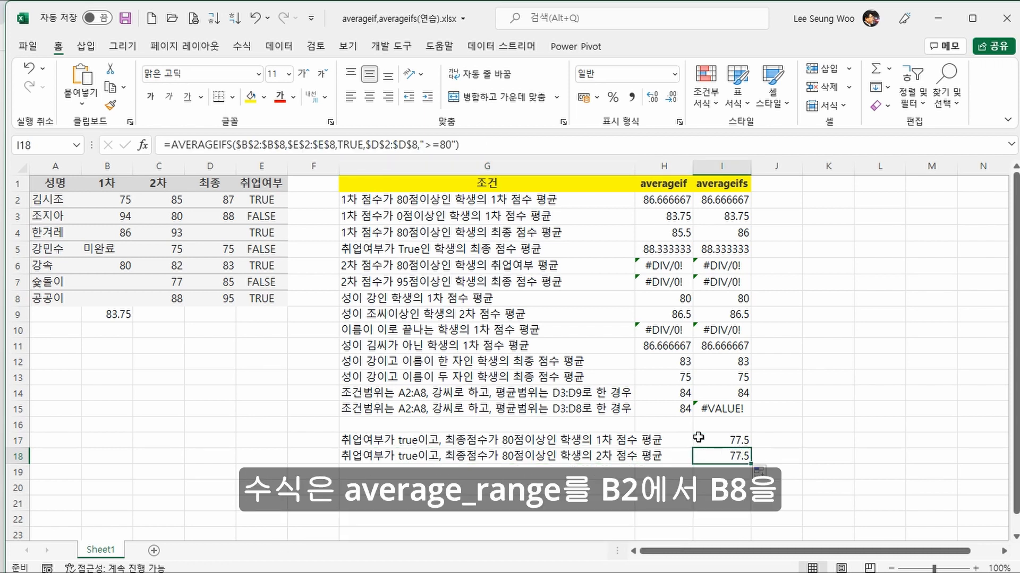
drag(237, 146, 284, 147)
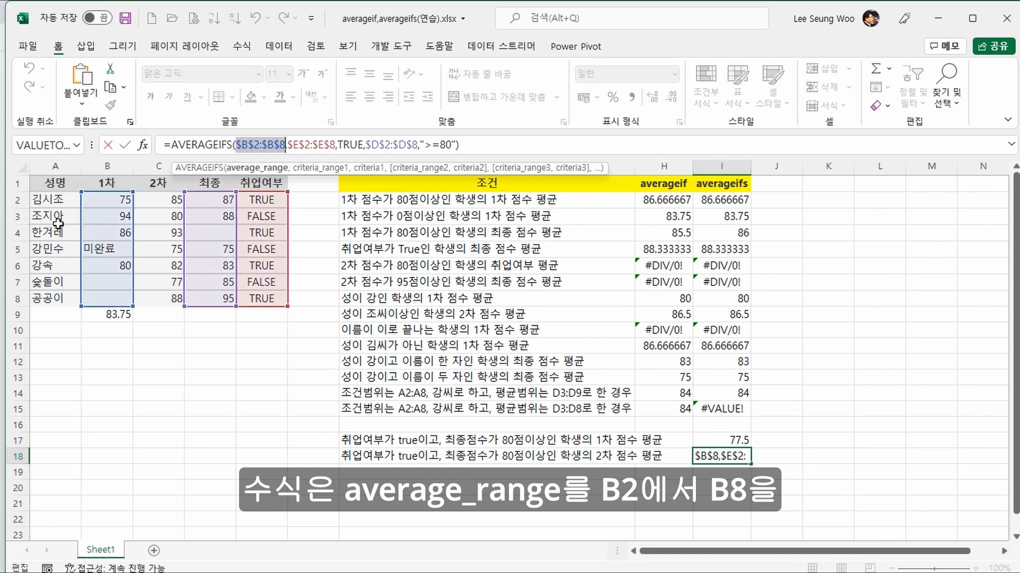
drag(170, 199, 161, 301)
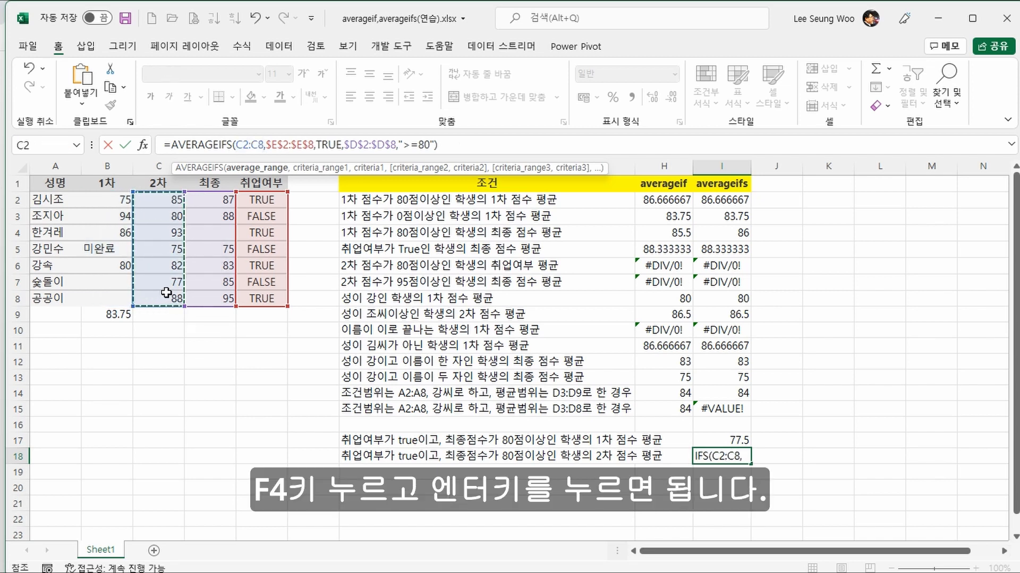
key(F4)
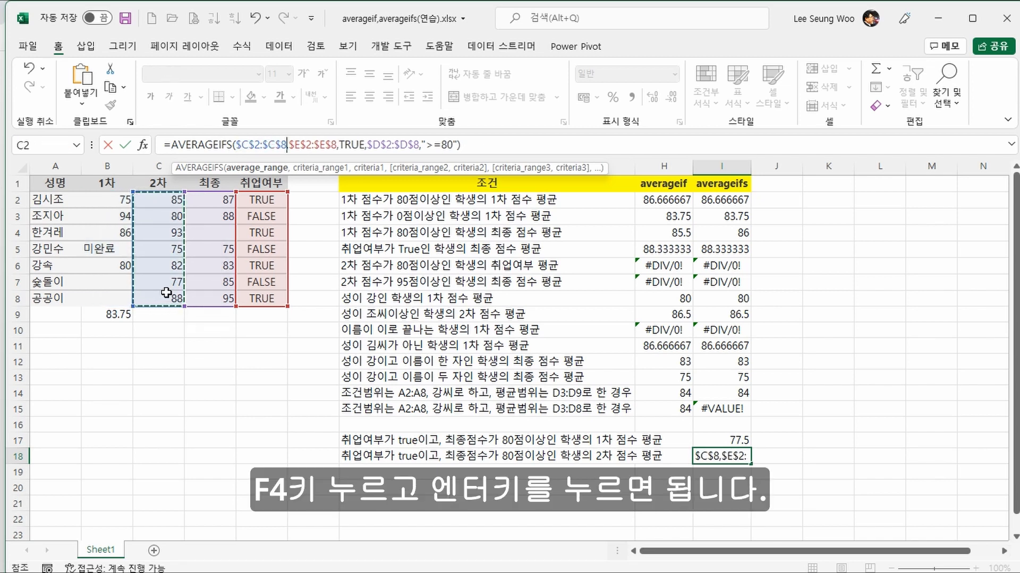
key(Return)
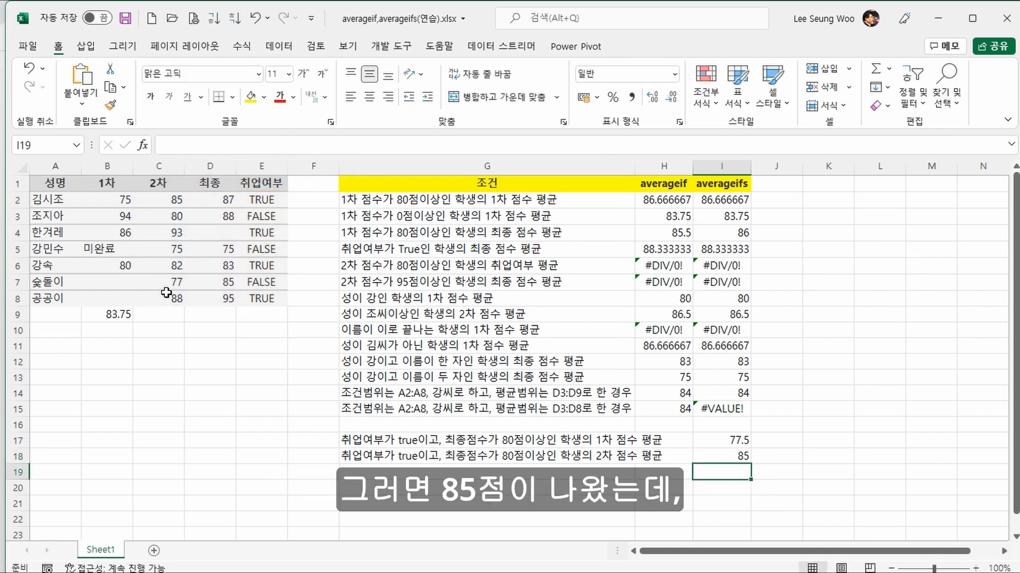
Step: Compare the I18 result with the average of the second-round scores in C2, C6 and C8
click(750, 458)
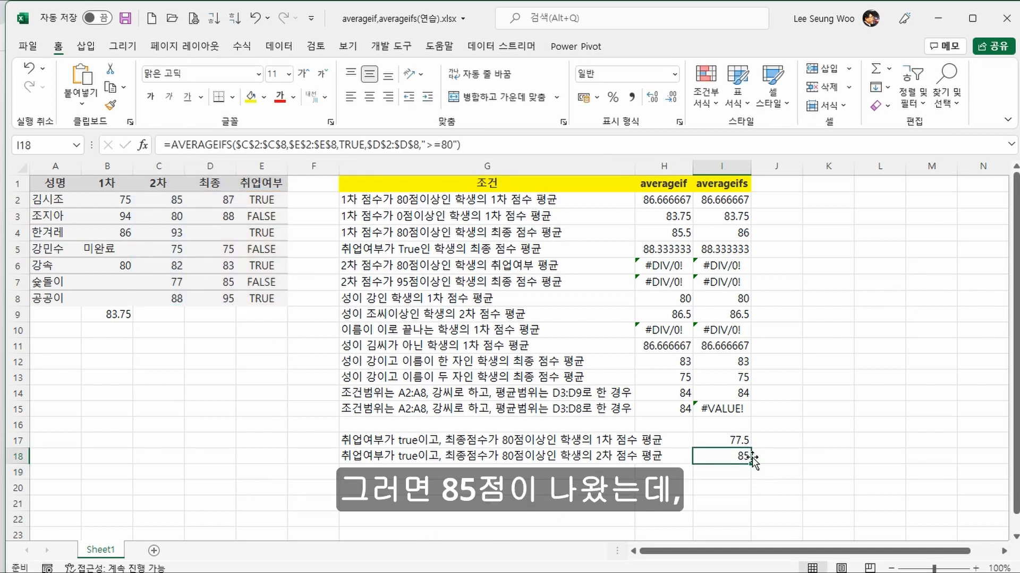
click(163, 199)
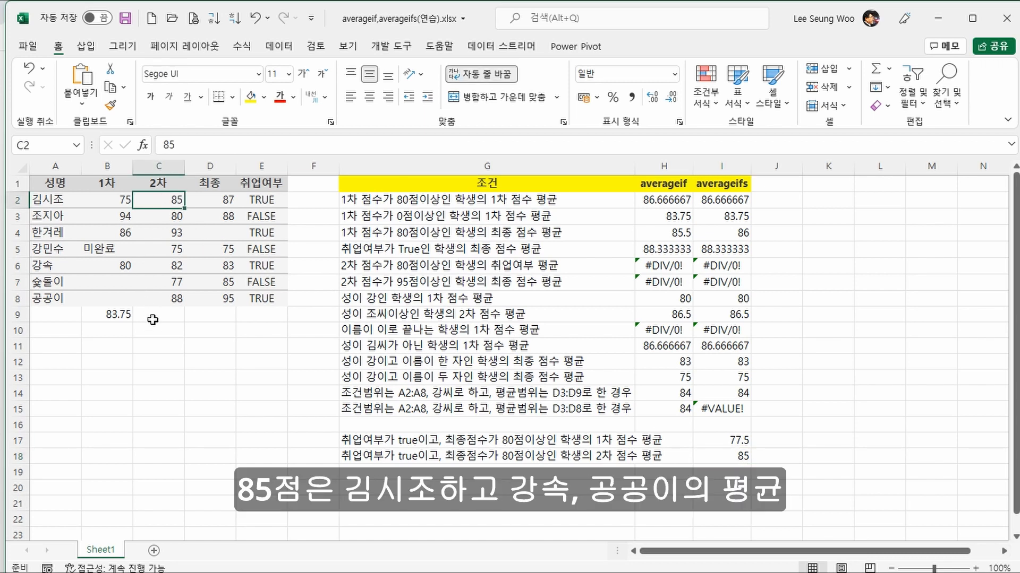
ctrl+click(156, 261)
ctrl+click(164, 300)
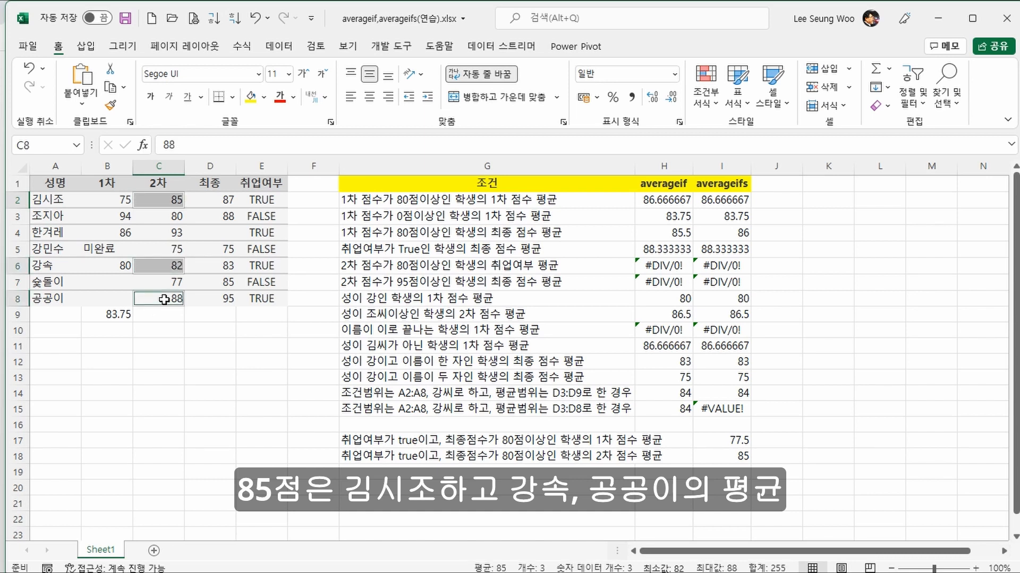